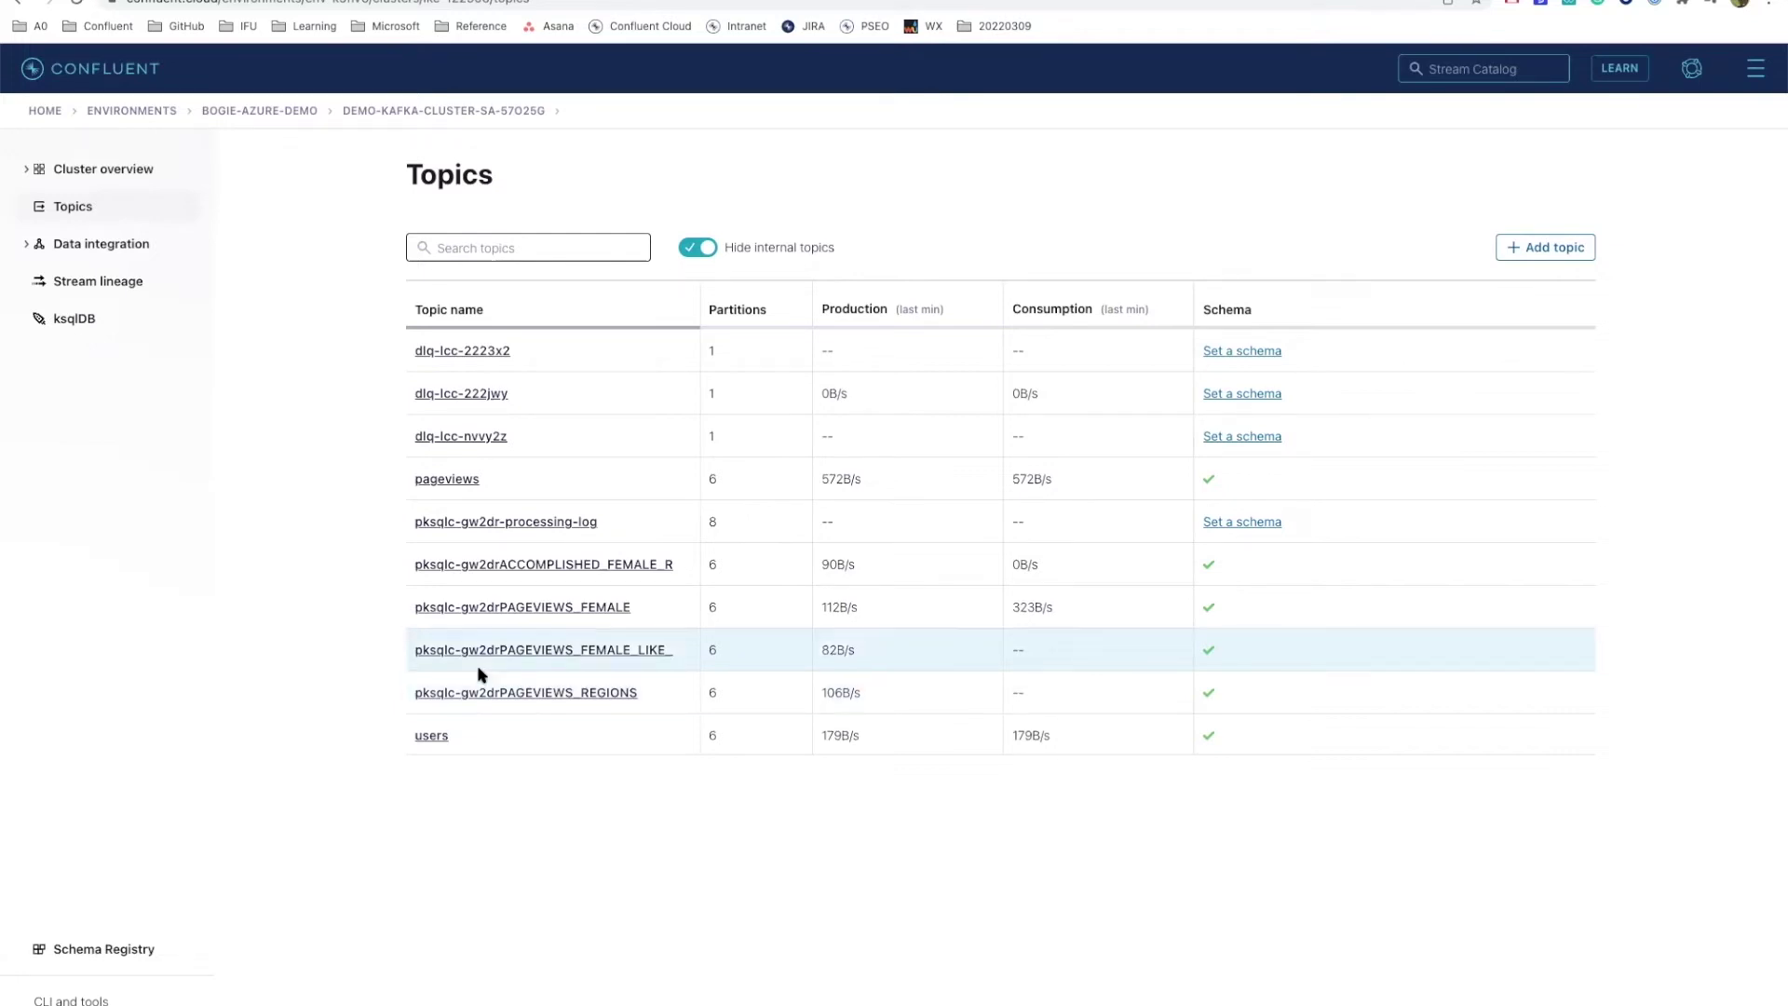
# - Open the pksqlc-gw2drACCOMPLISHED_FEMALE_READERS topic and view its messages
pyautogui.click(624, 566)
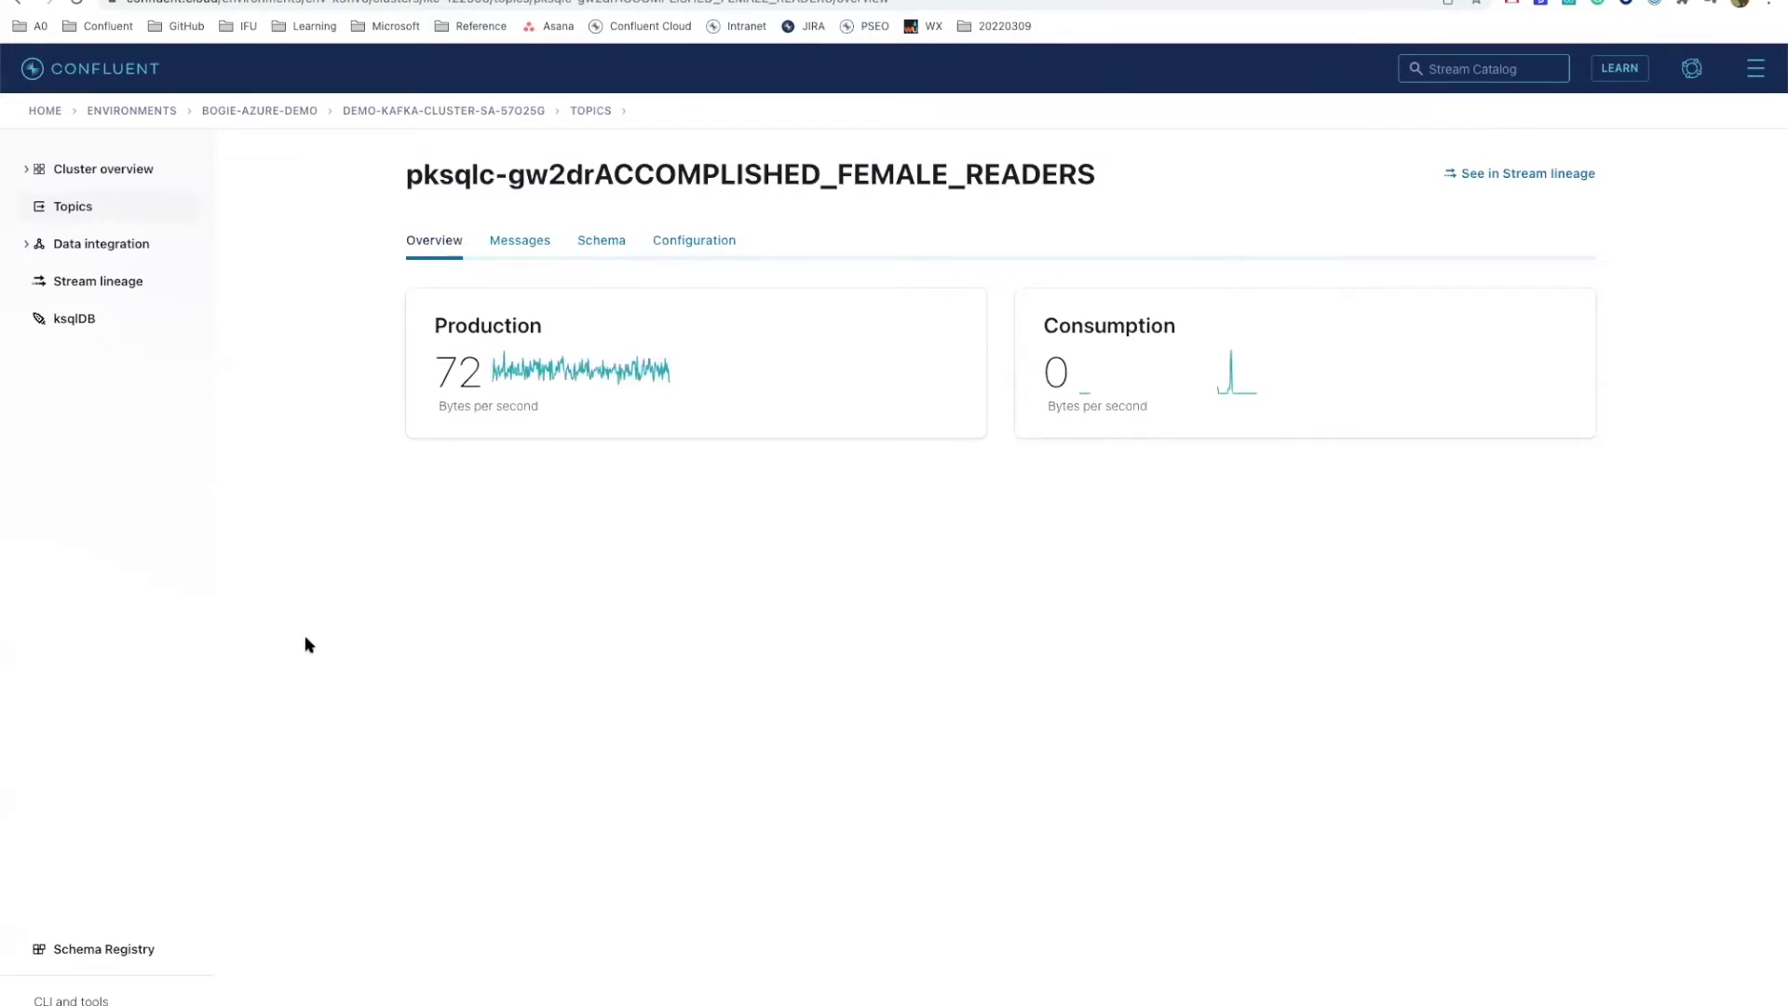
pyautogui.click(516, 250)
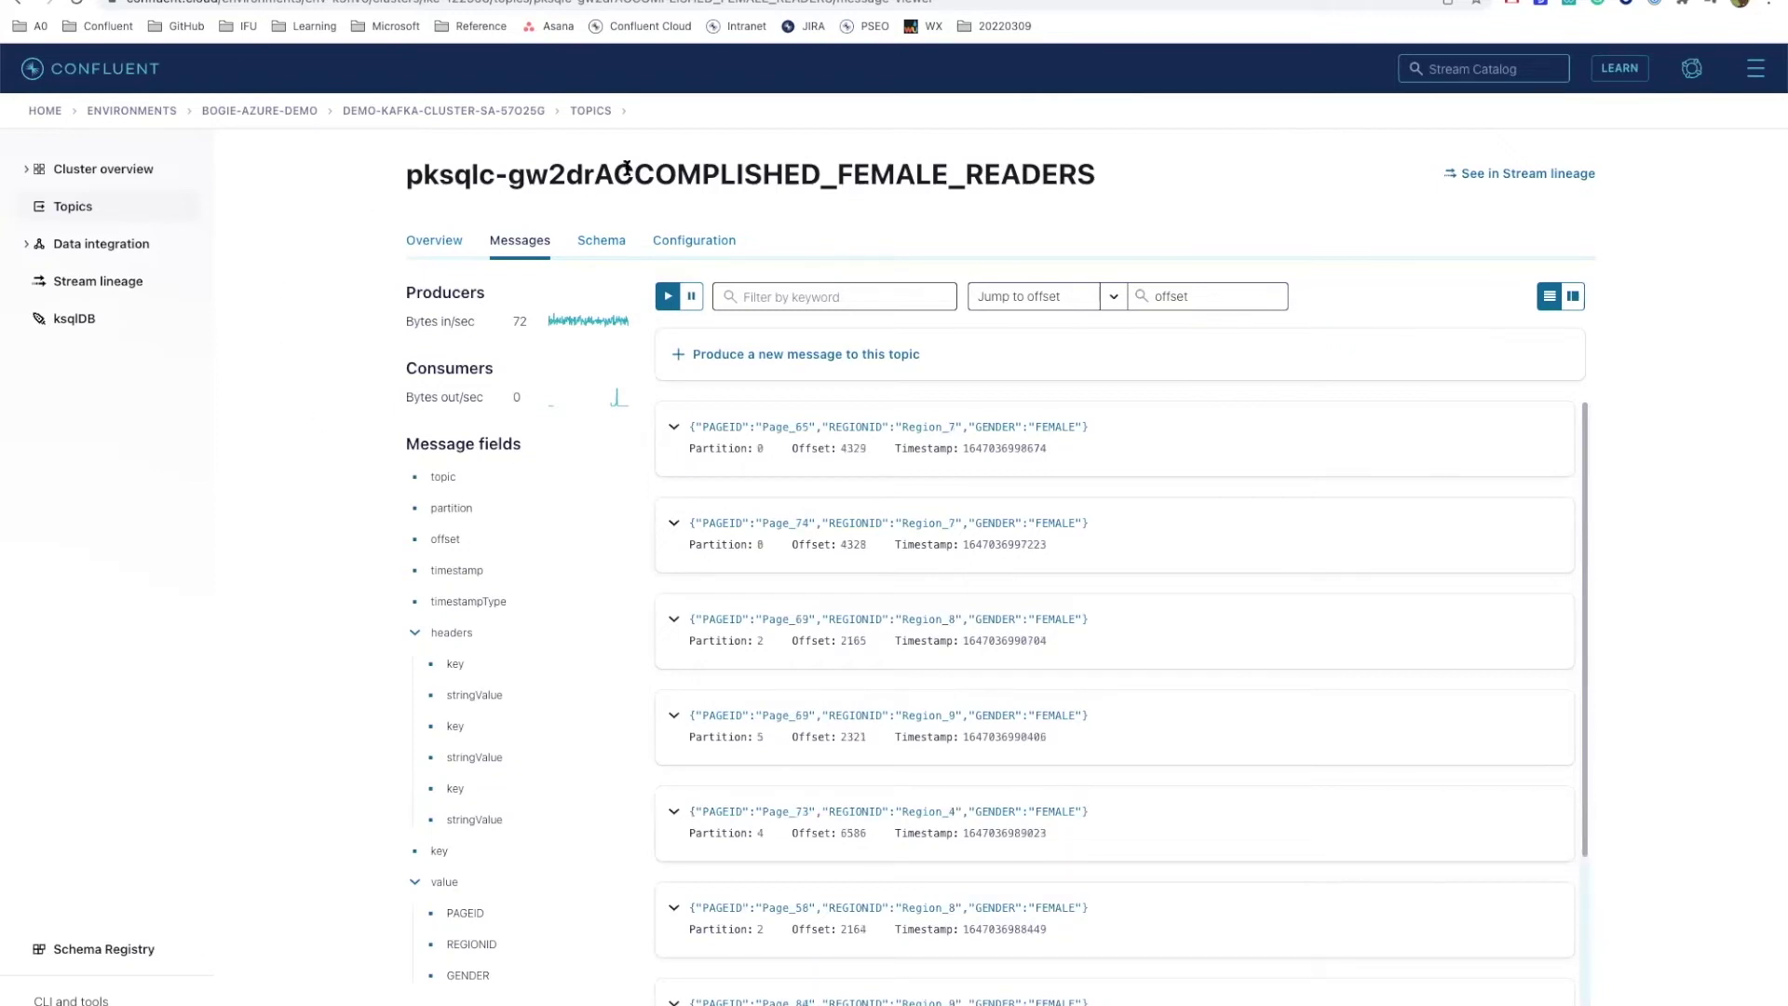
# - Examine the topic's value schema, expanding the GENDER, PAGEID and REGIONID properties and both type options of REGIONID
pyautogui.click(598, 242)
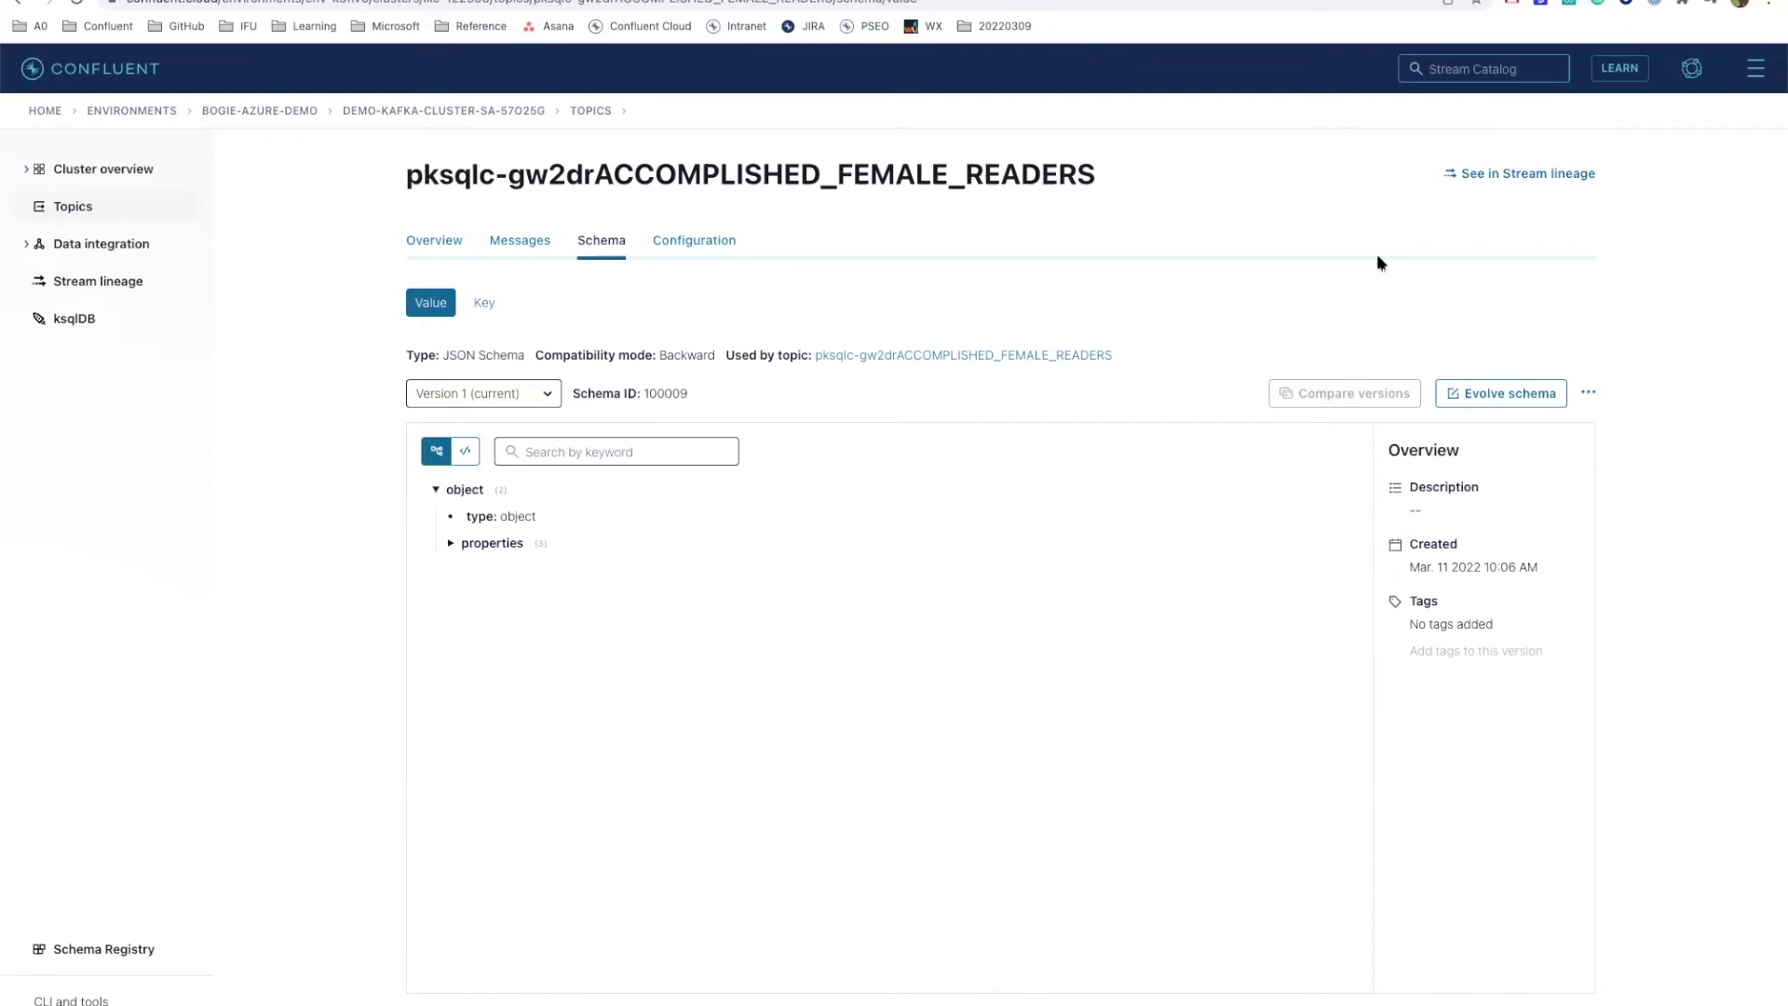
pyautogui.click(450, 546)
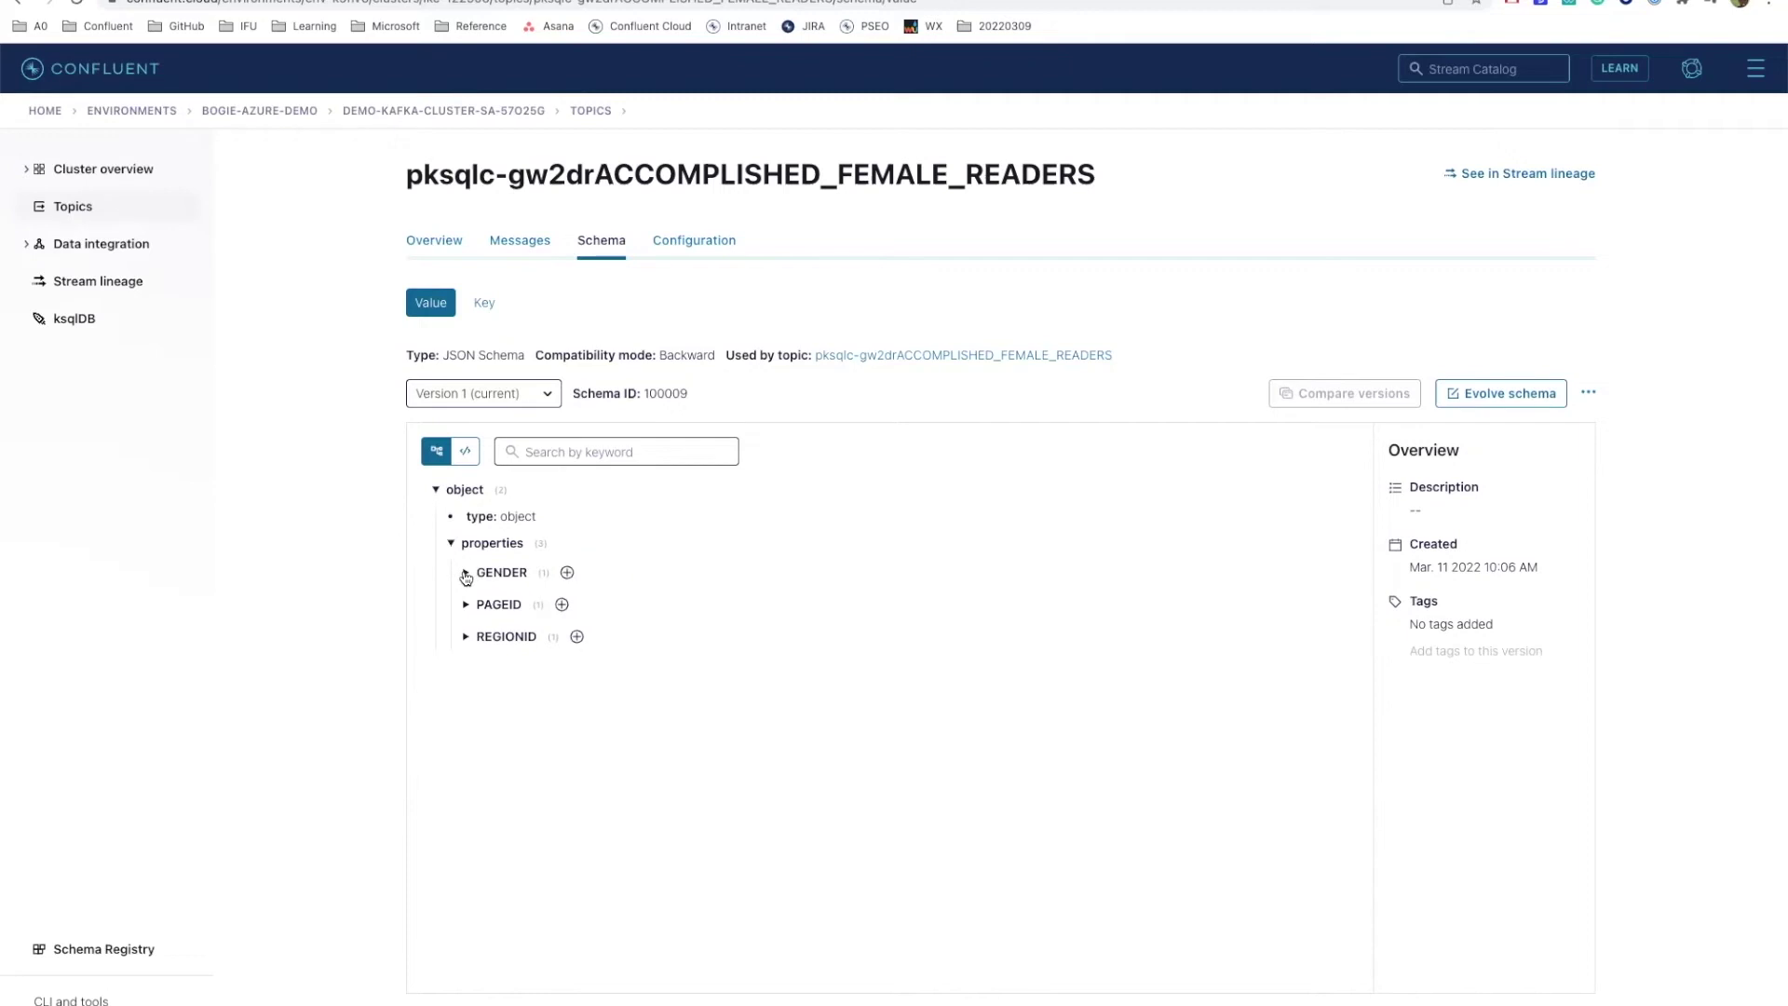
pyautogui.click(466, 573)
pyautogui.click(465, 630)
pyautogui.click(465, 691)
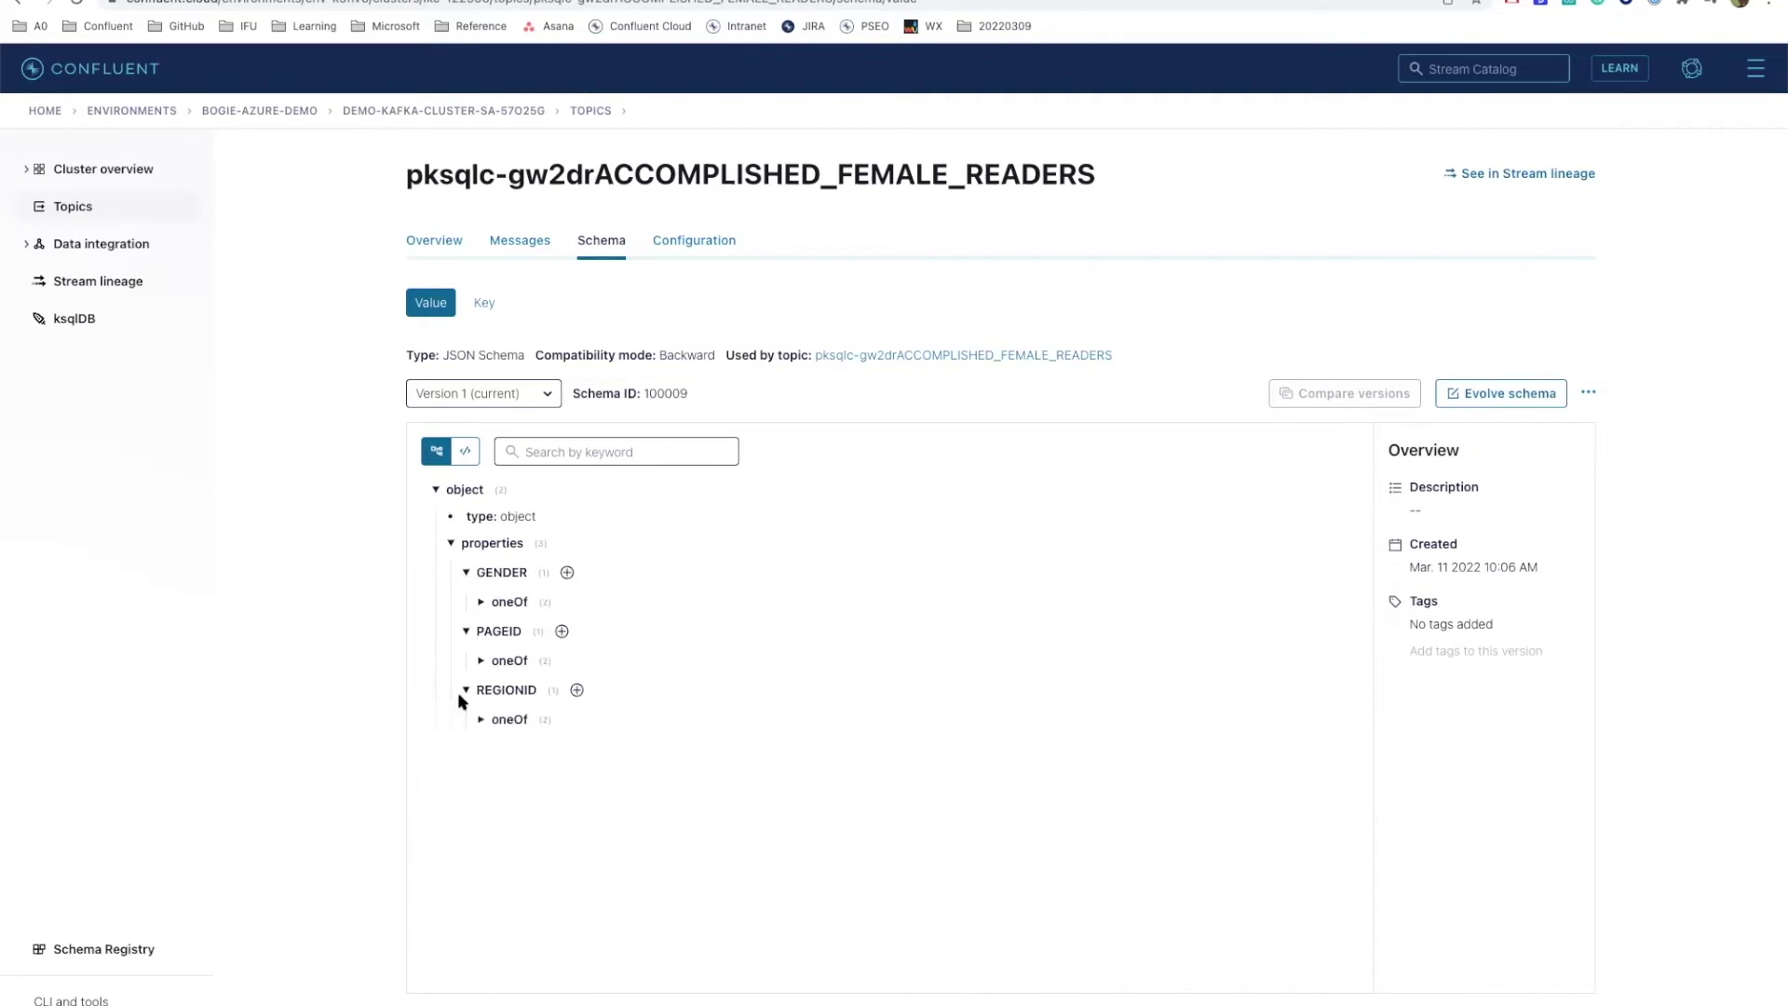
pyautogui.click(480, 719)
pyautogui.click(480, 661)
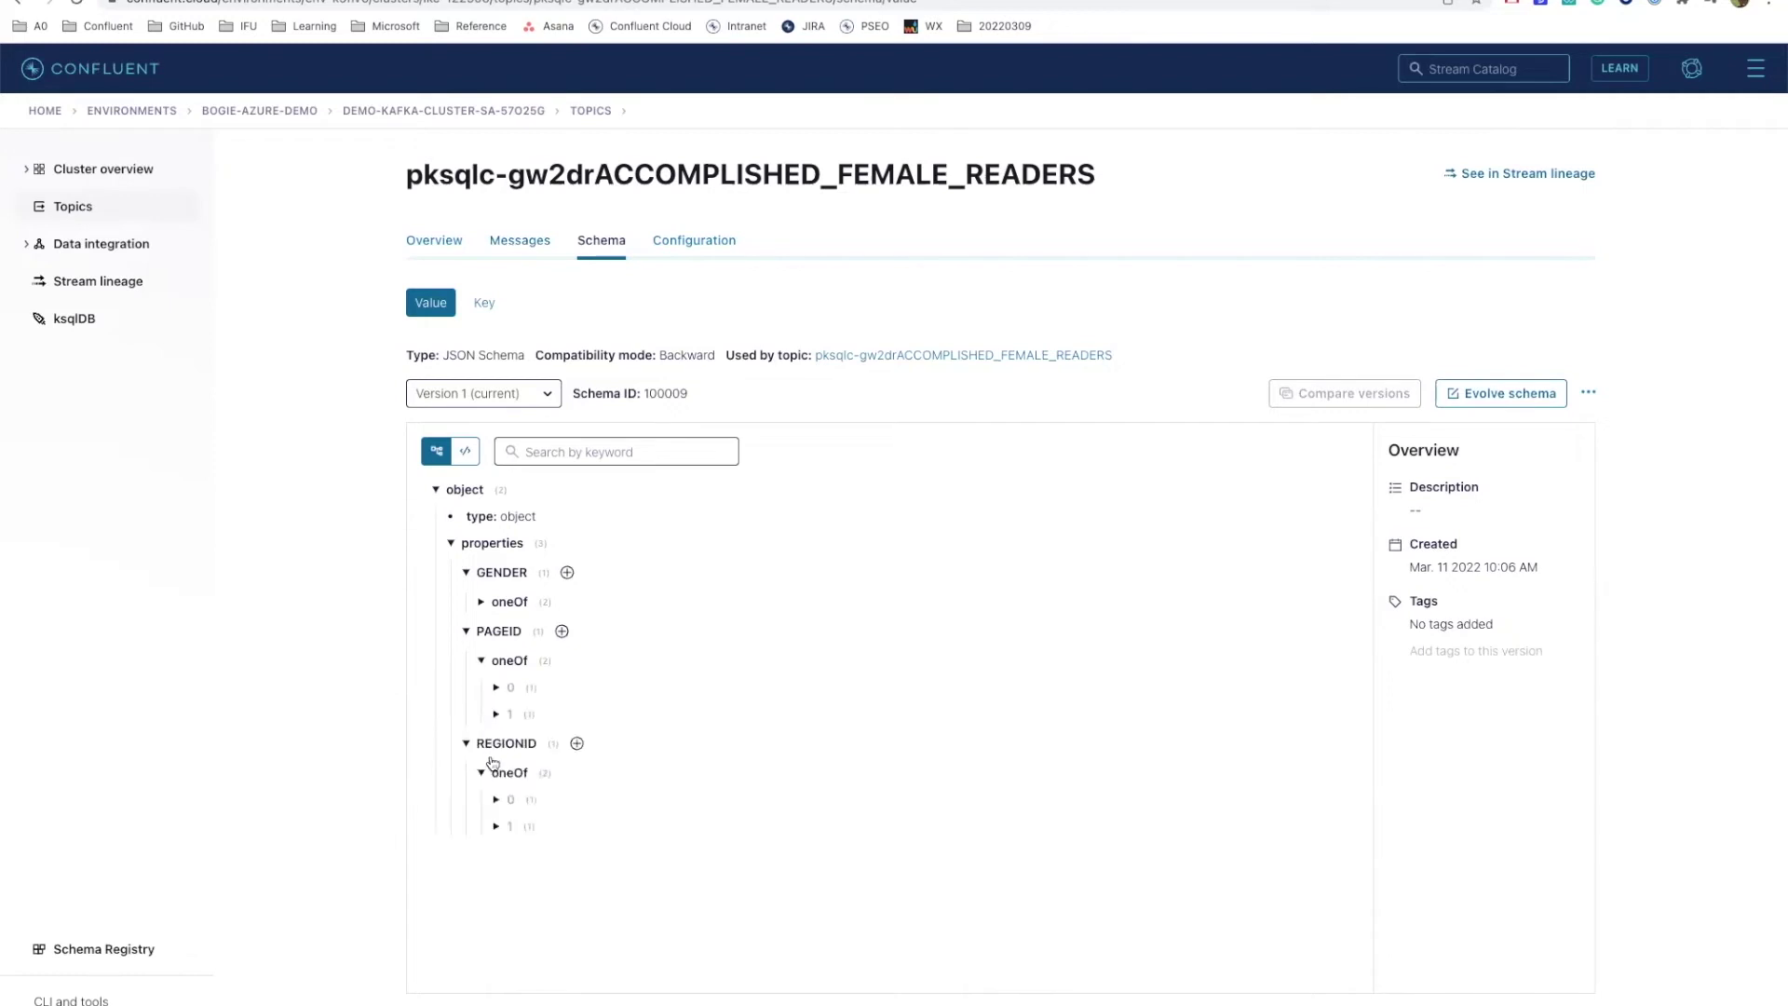
pyautogui.click(497, 799)
pyautogui.click(497, 854)
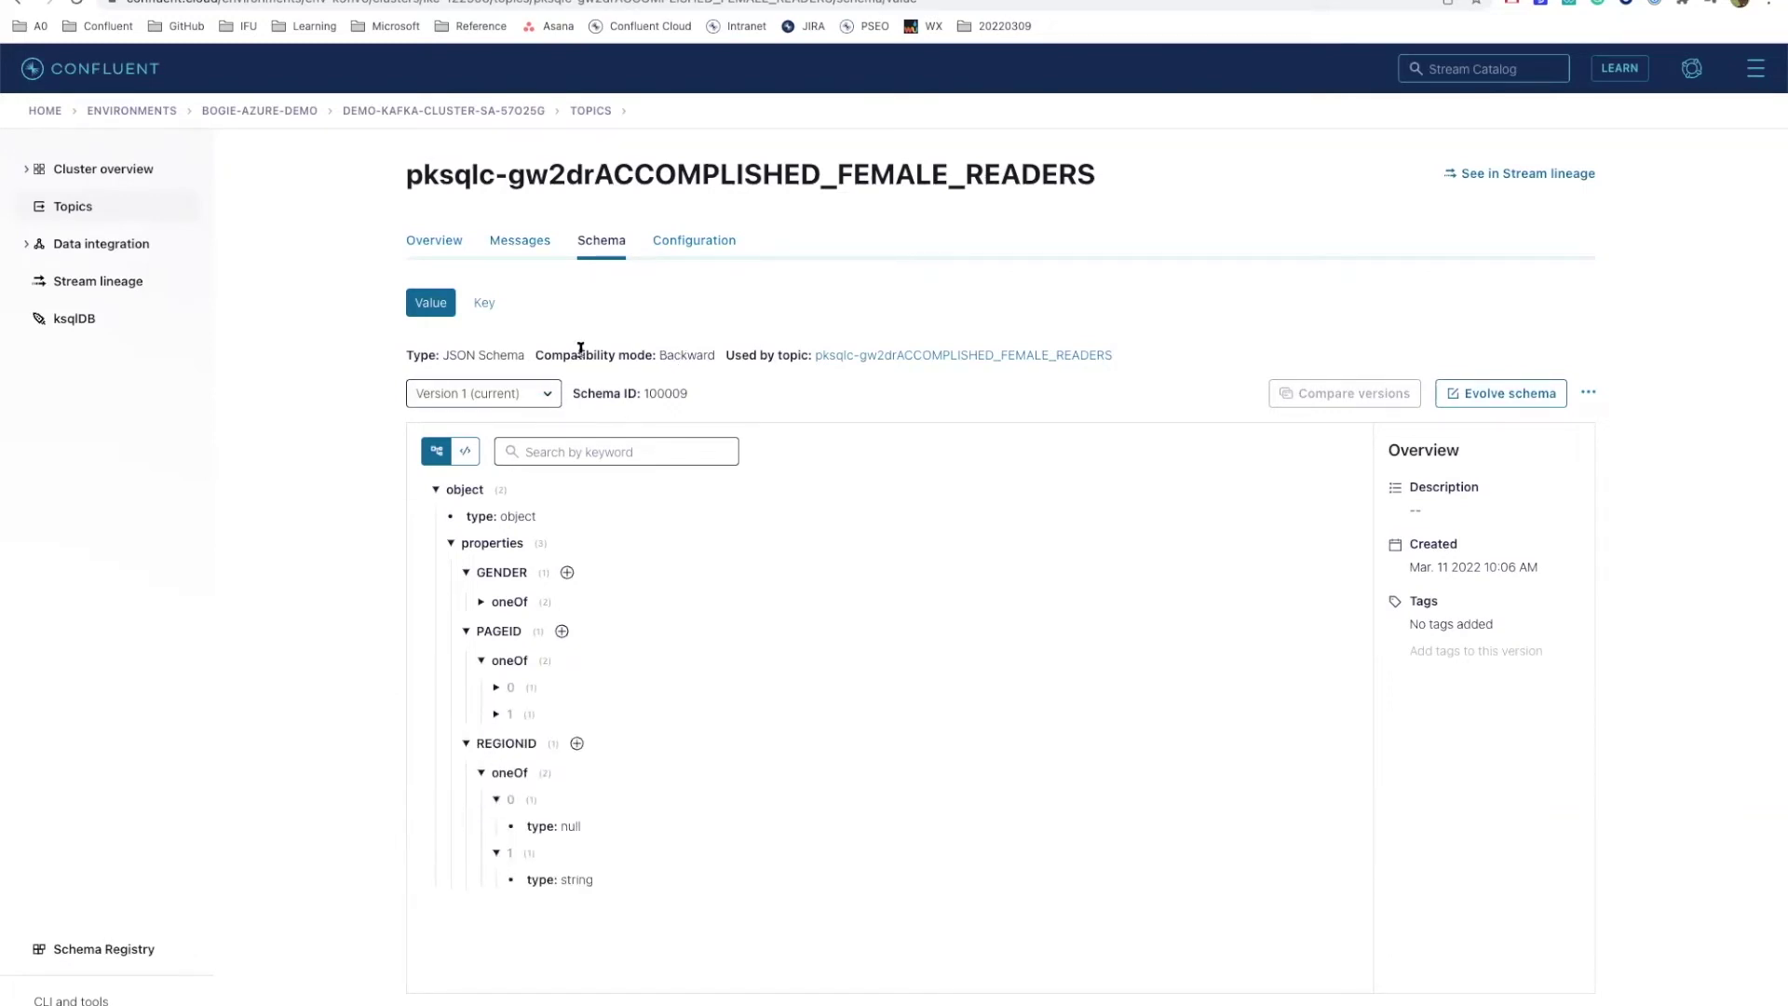
# - Check the schema's compatibility mode and its available versions
pyautogui.moveTo(534, 355); pyautogui.dragTo(718, 360)
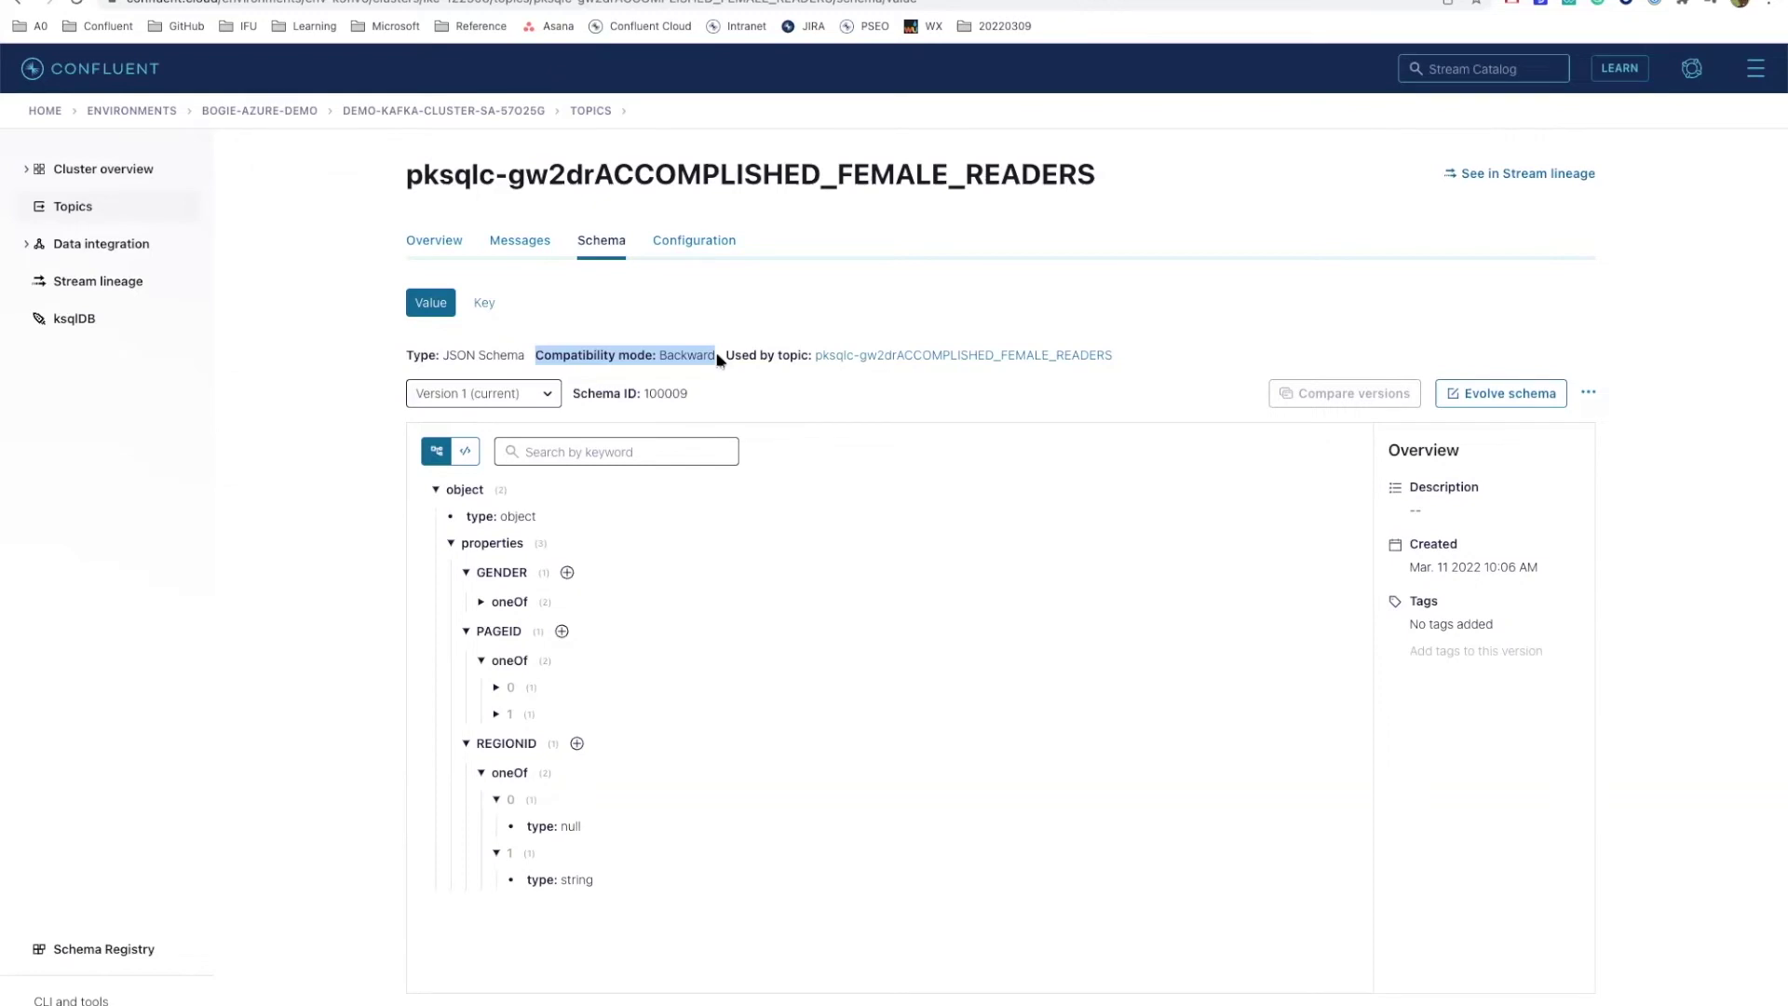
pyautogui.click(547, 398)
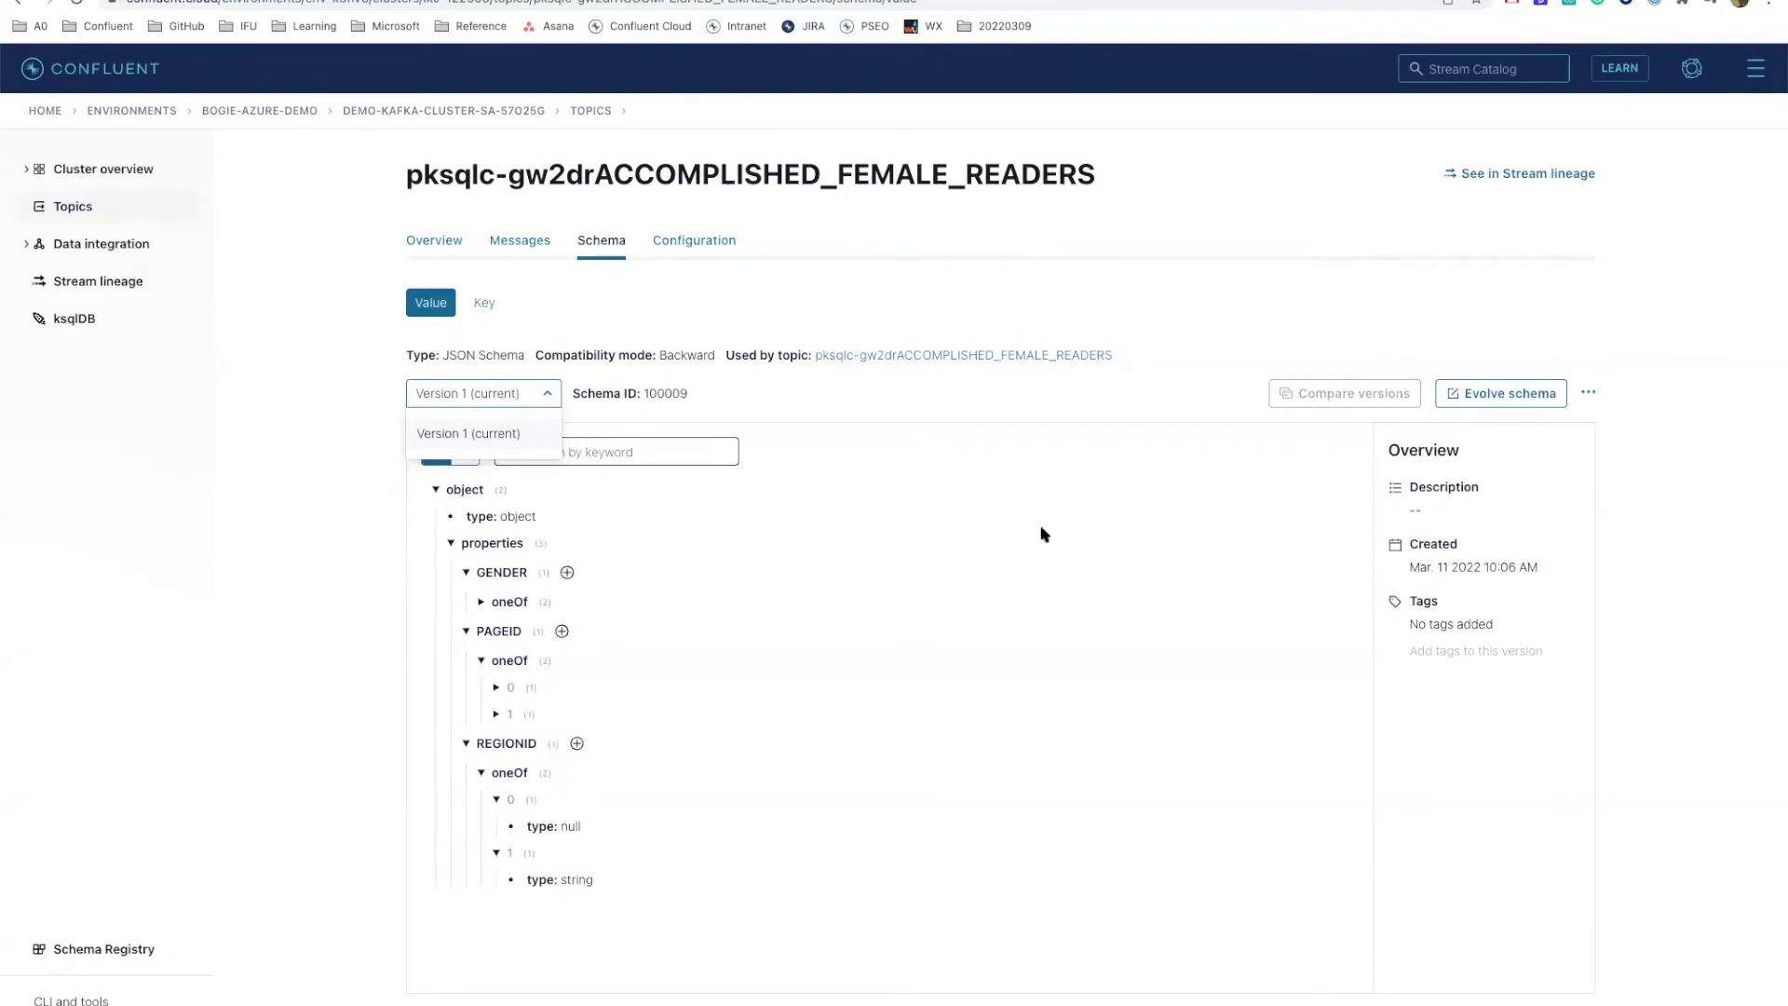
pyautogui.click(1041, 264)
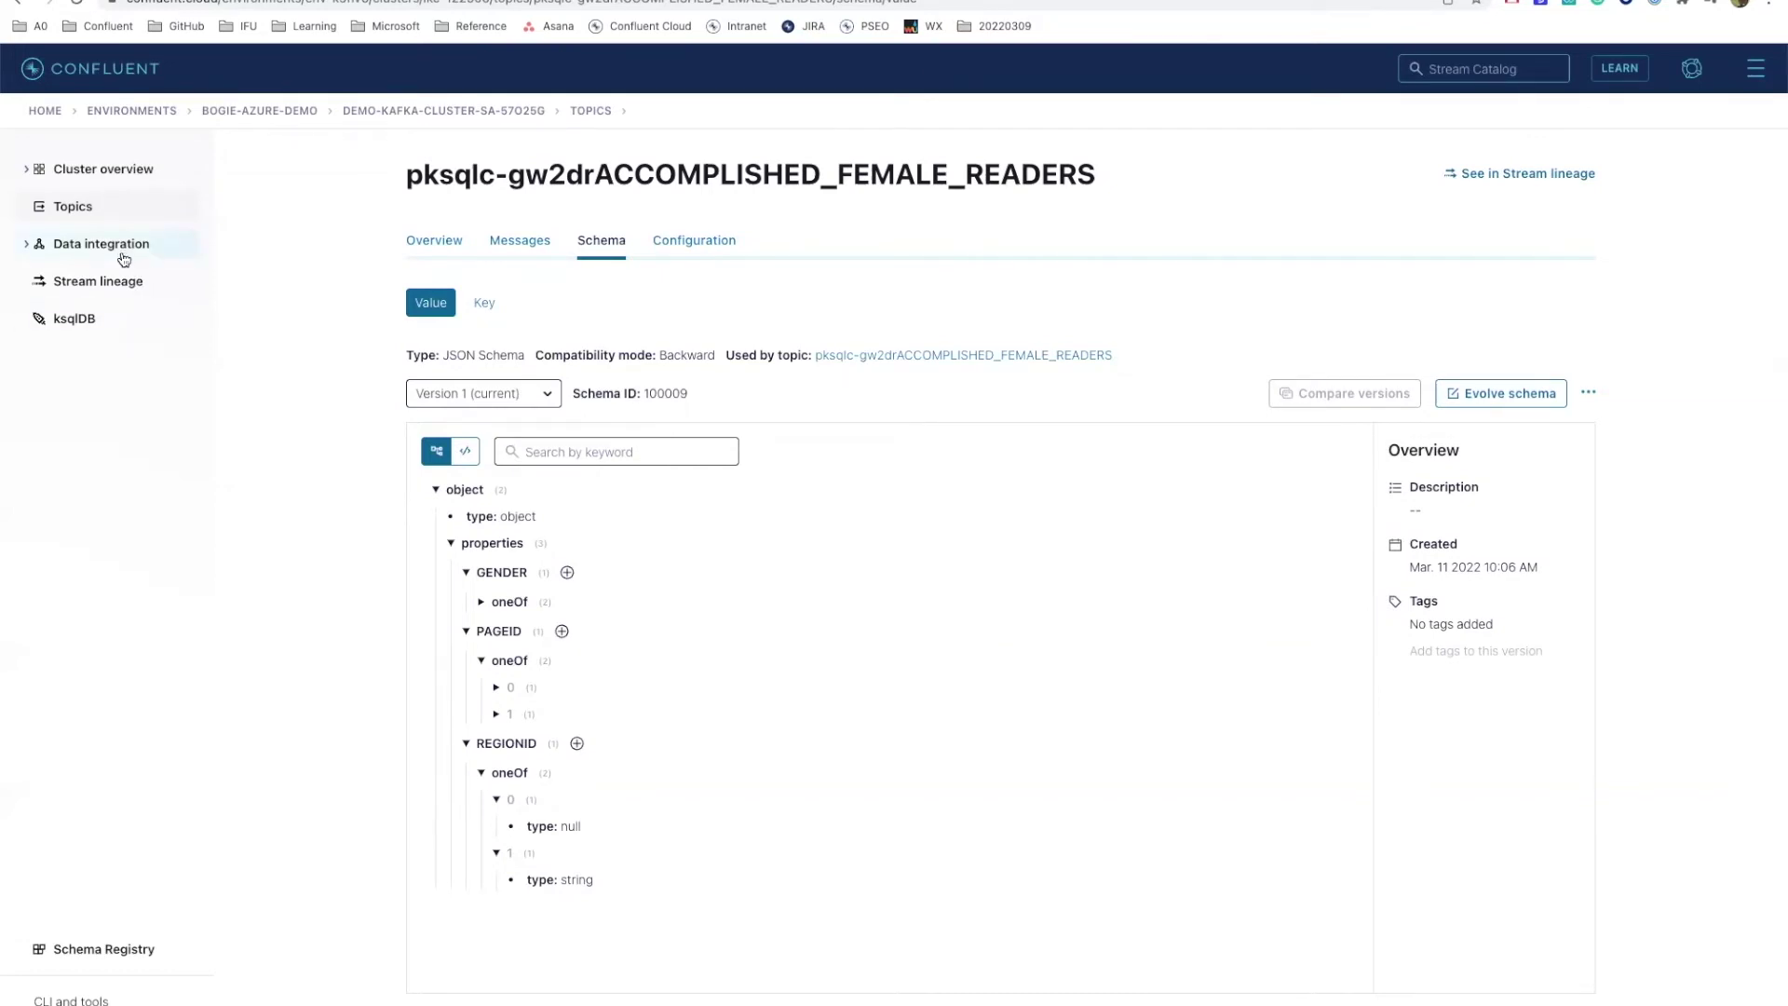
# - Review the cluster's stream lineage and the language options for setting up a new client
pyautogui.click(98, 281)
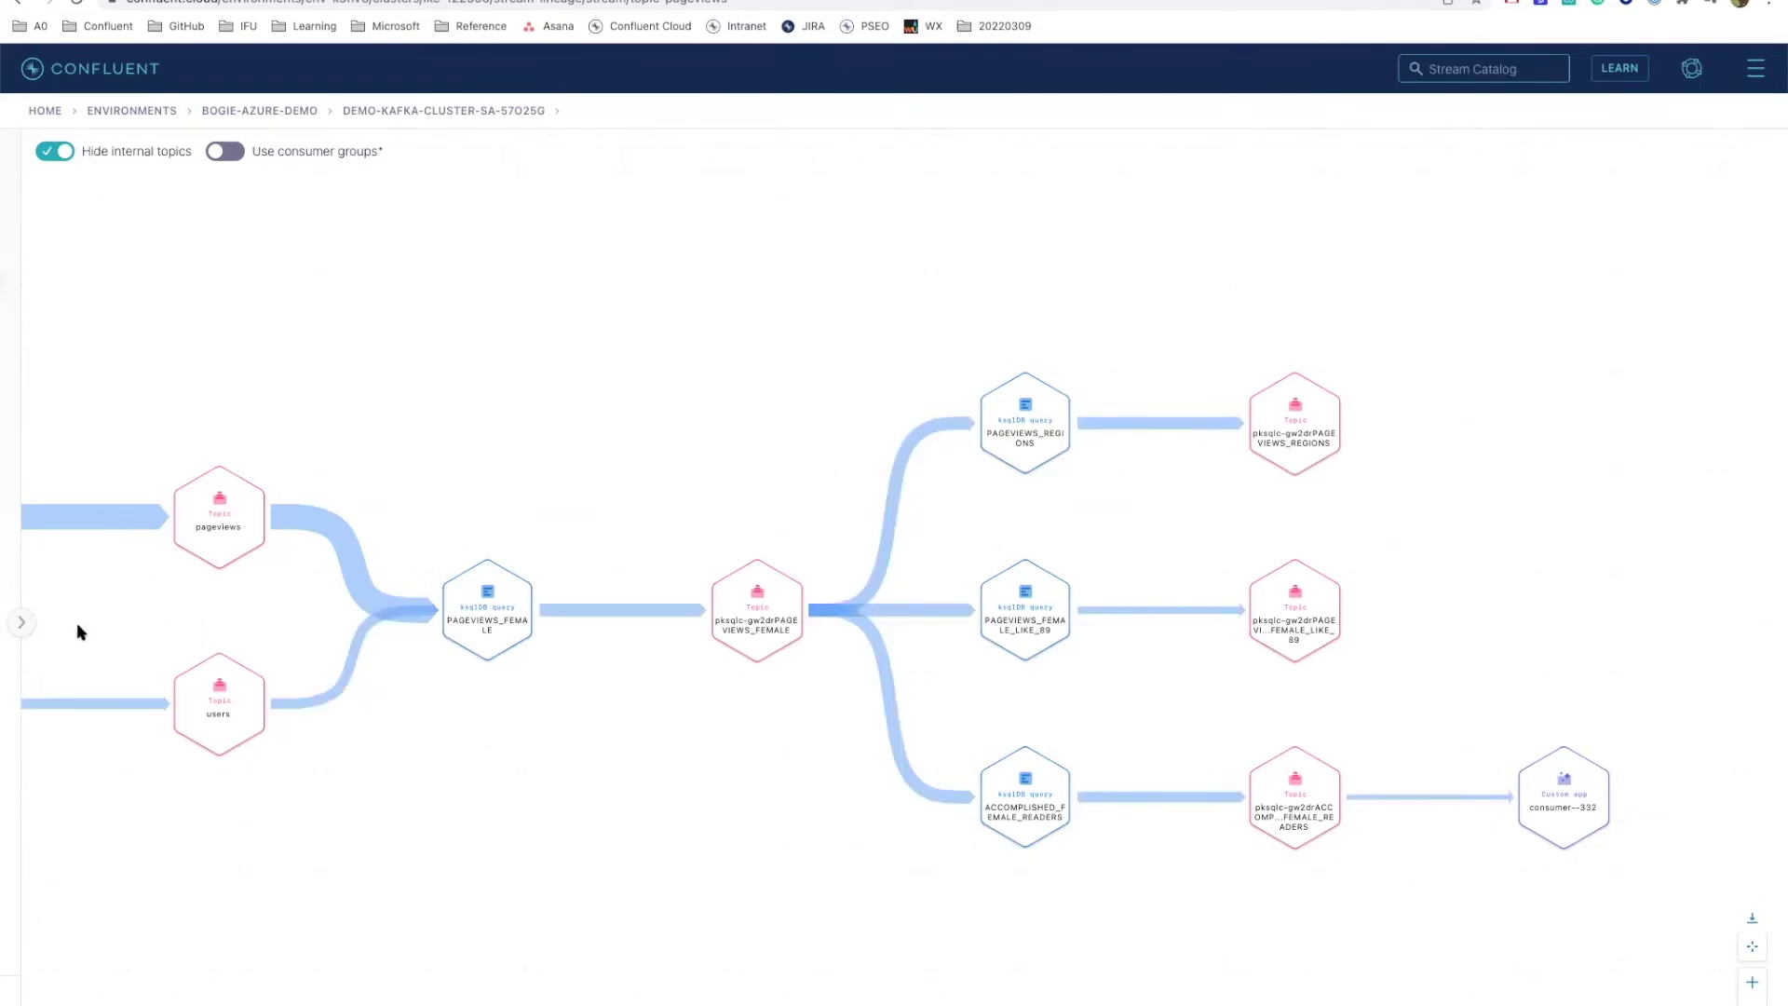
pyautogui.click(25, 625)
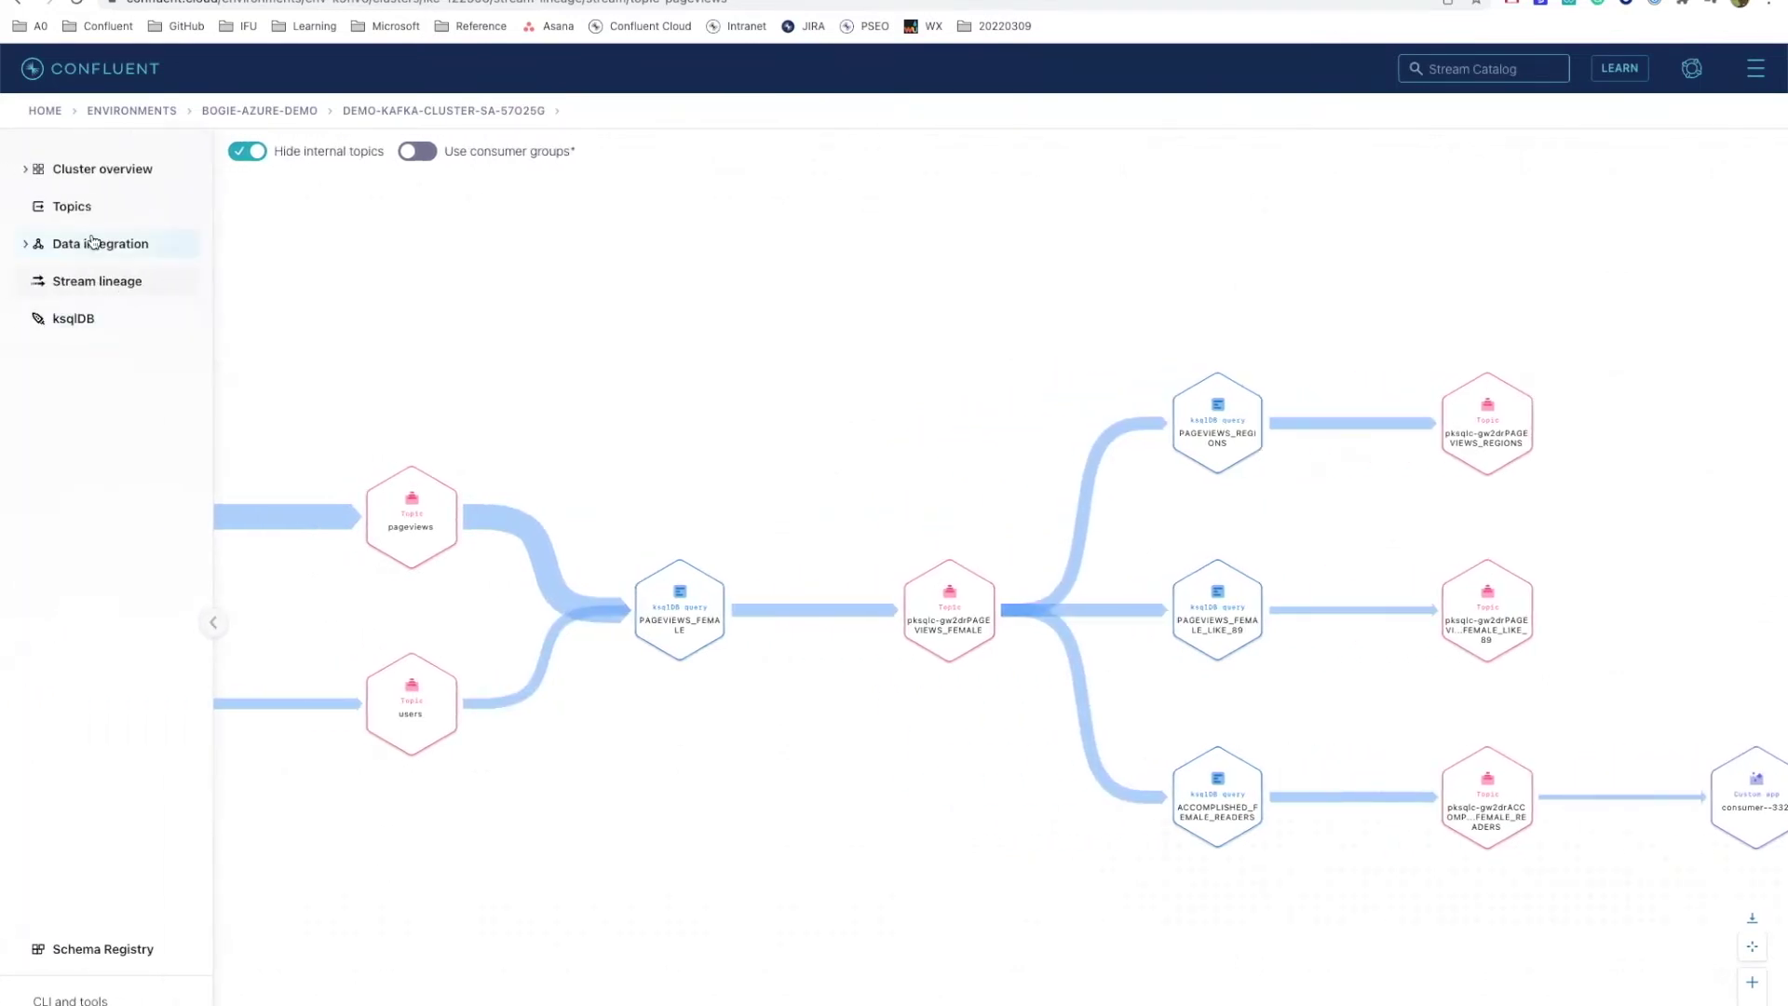
pyautogui.click(91, 244)
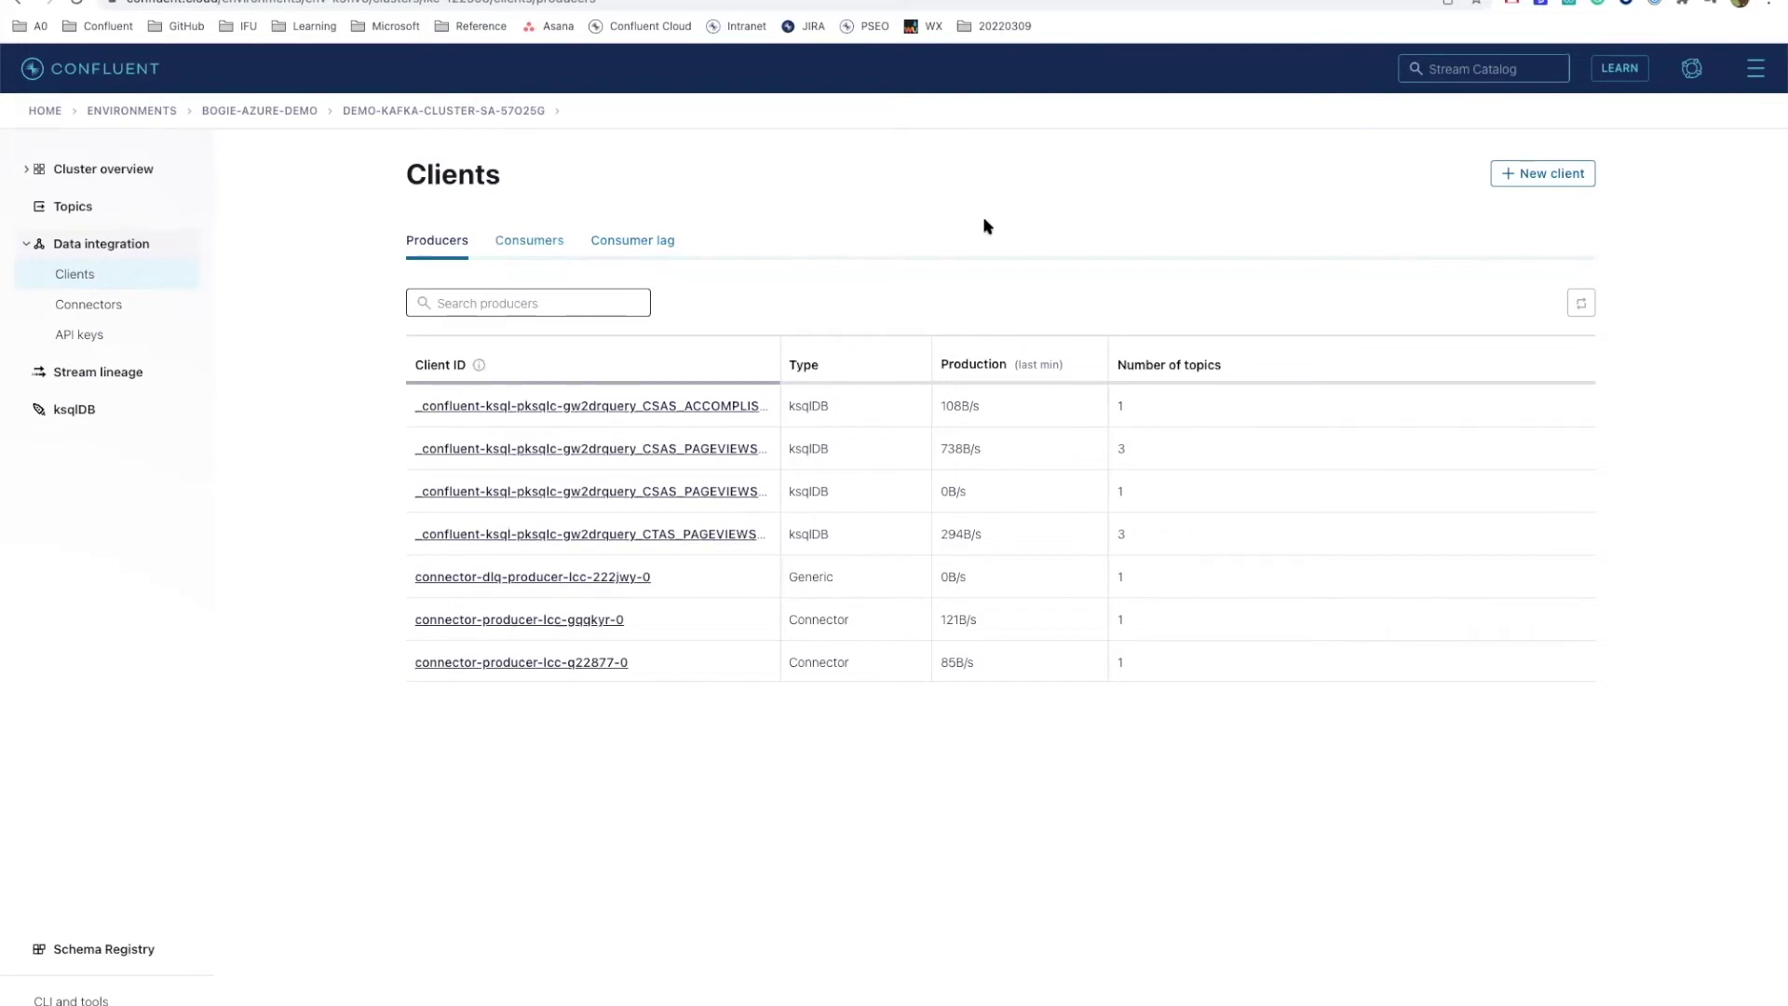
pyautogui.click(1549, 176)
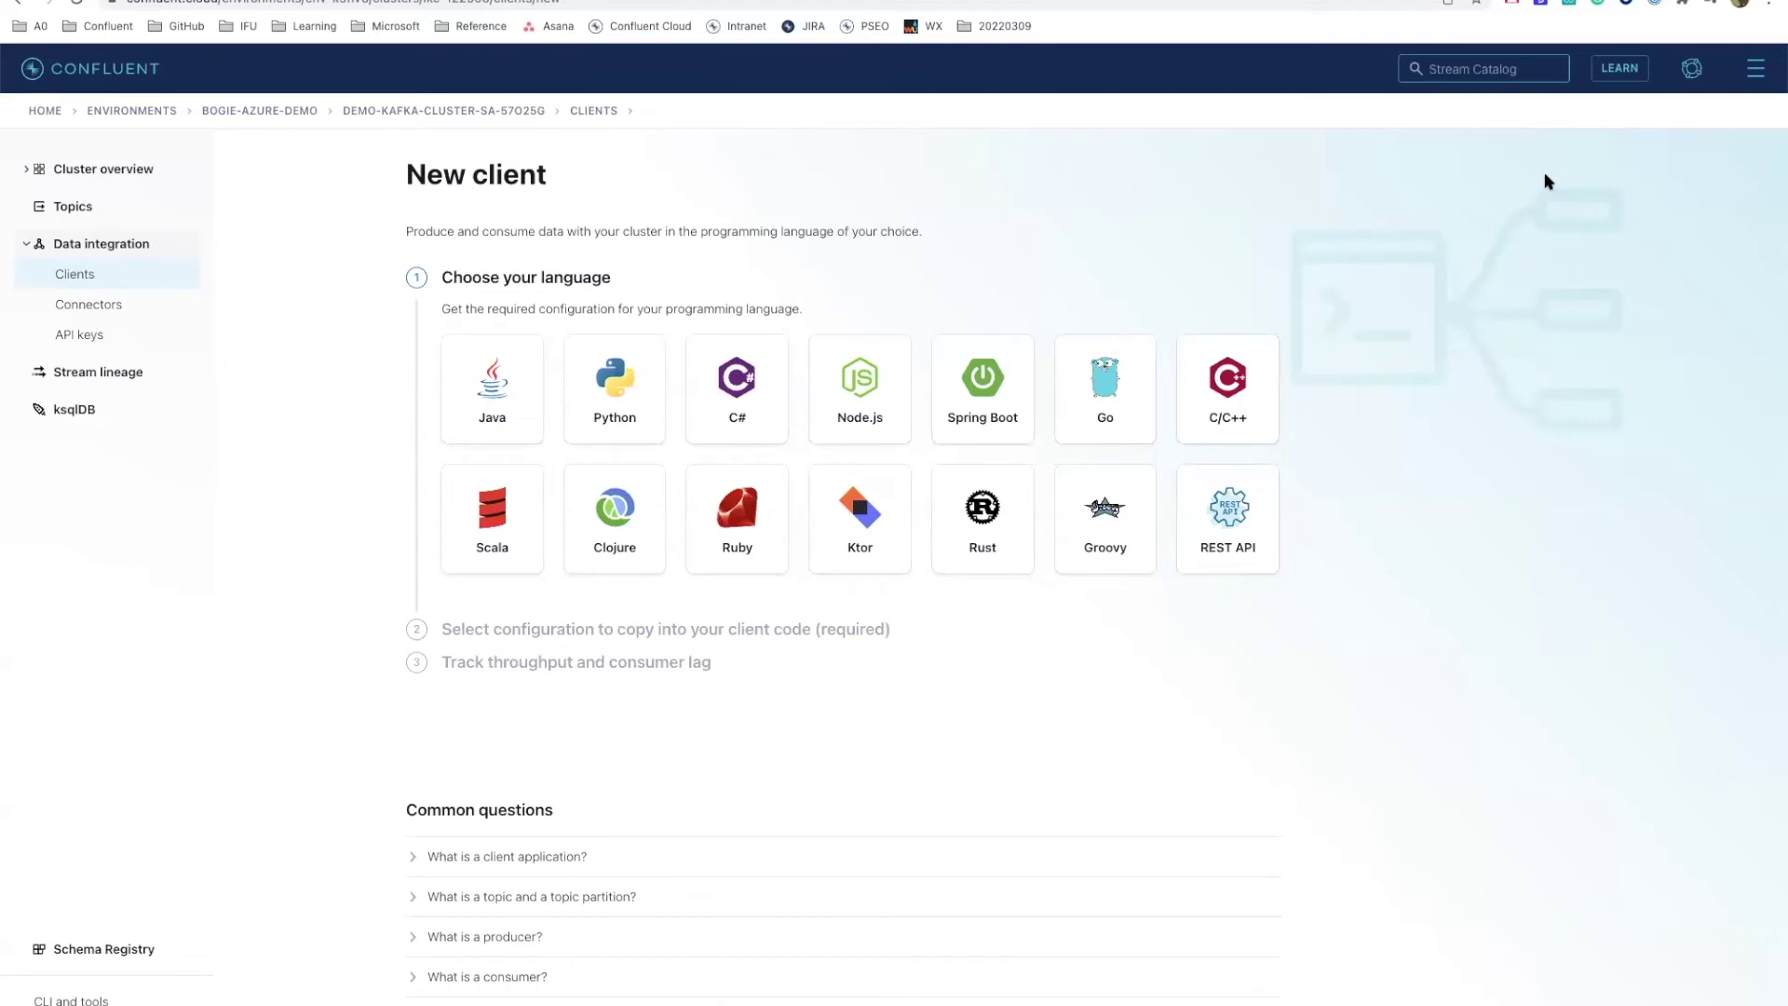
# - Start adding an Azure Cosmos DB Sink connector from the cluster's connector catalog
pyautogui.click(88, 308)
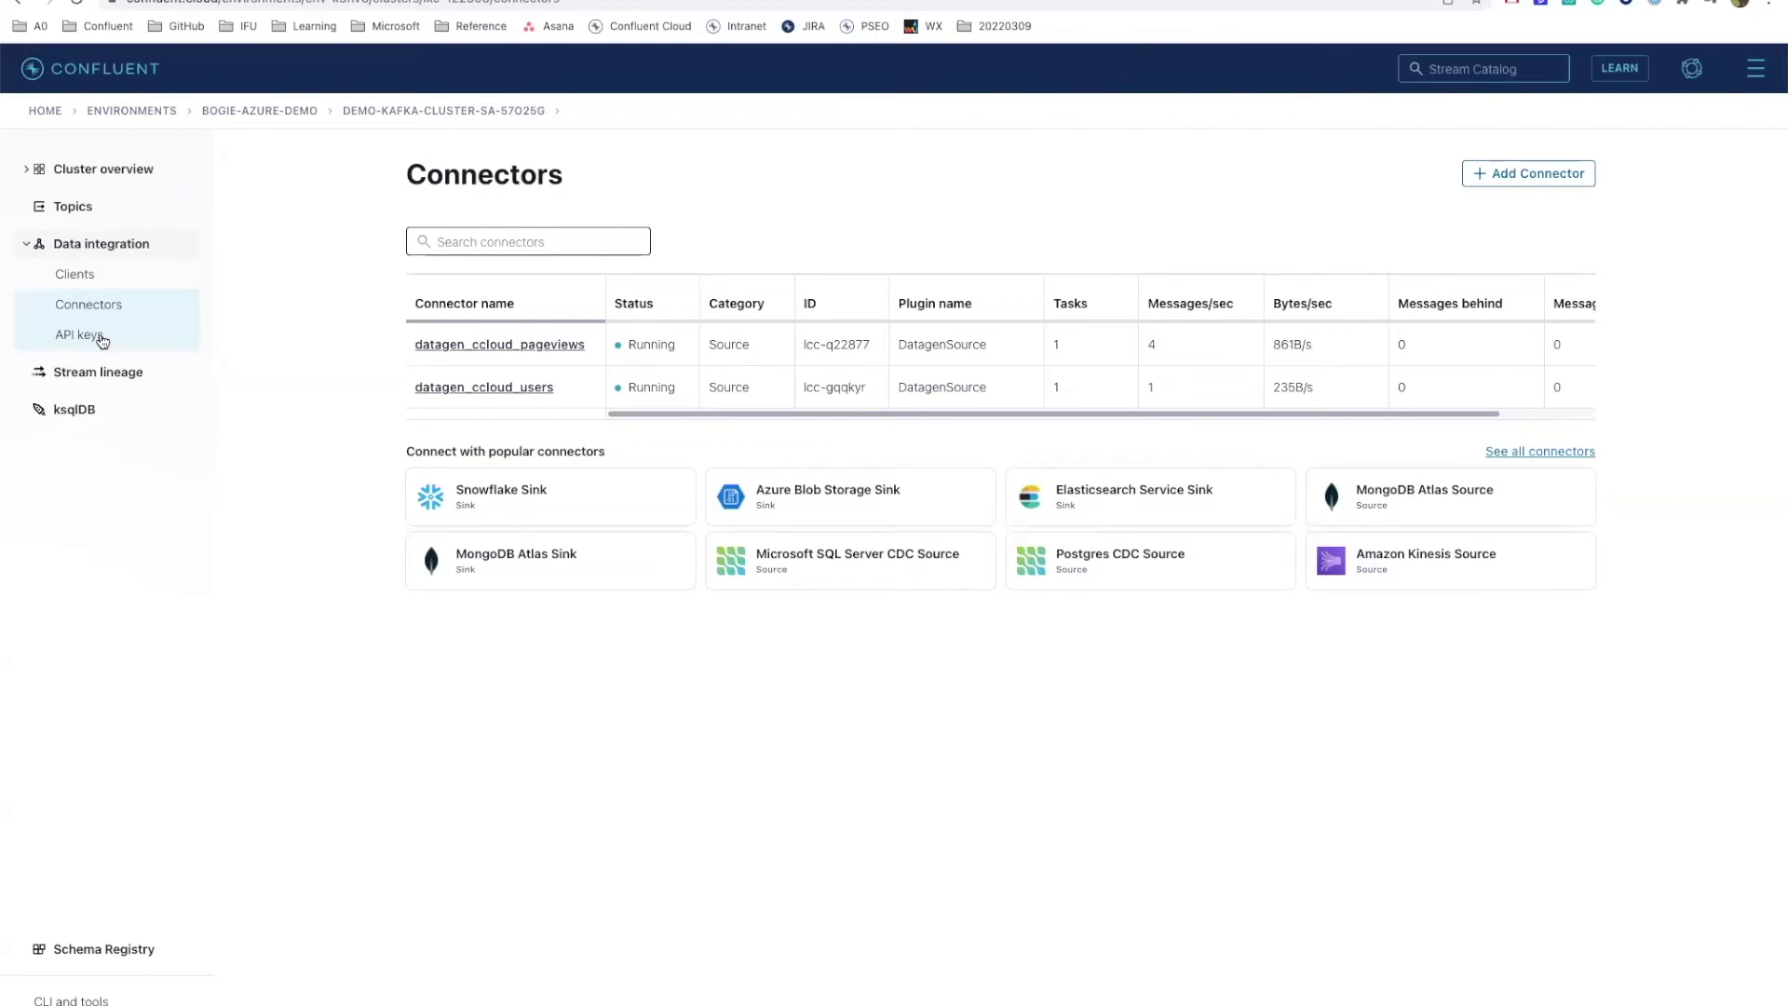
pyautogui.click(1559, 182)
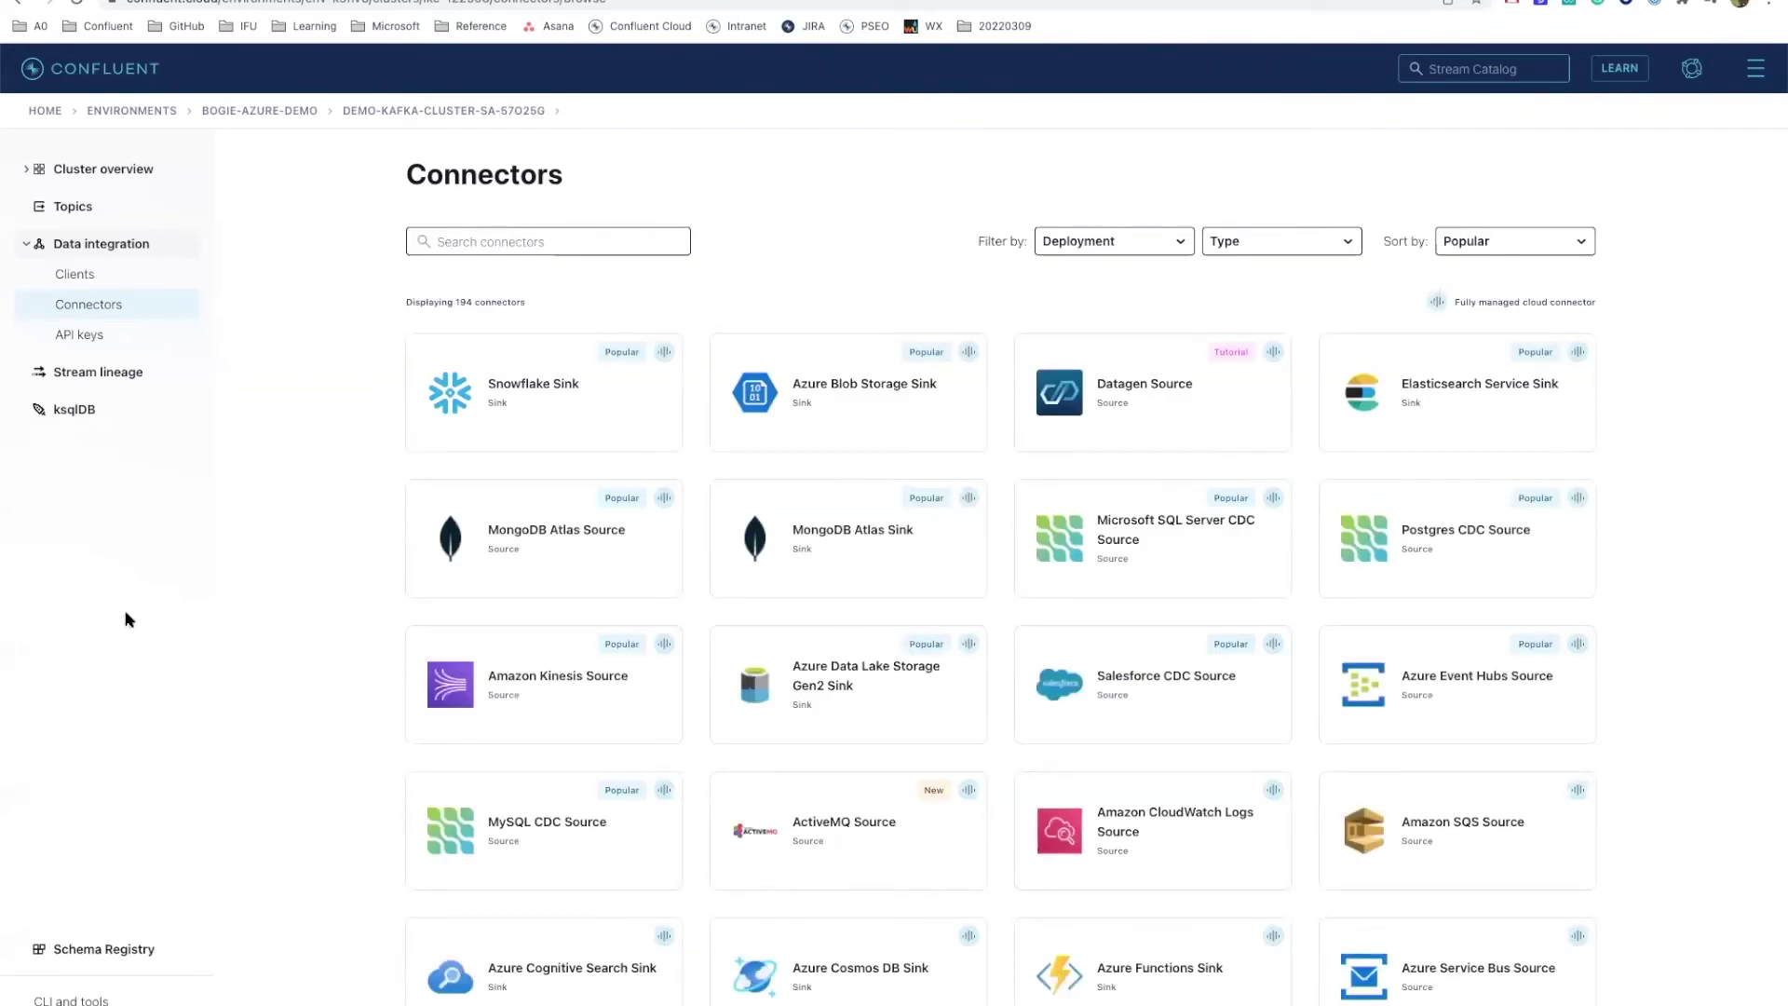
pyautogui.scroll(-2, 315, 624)
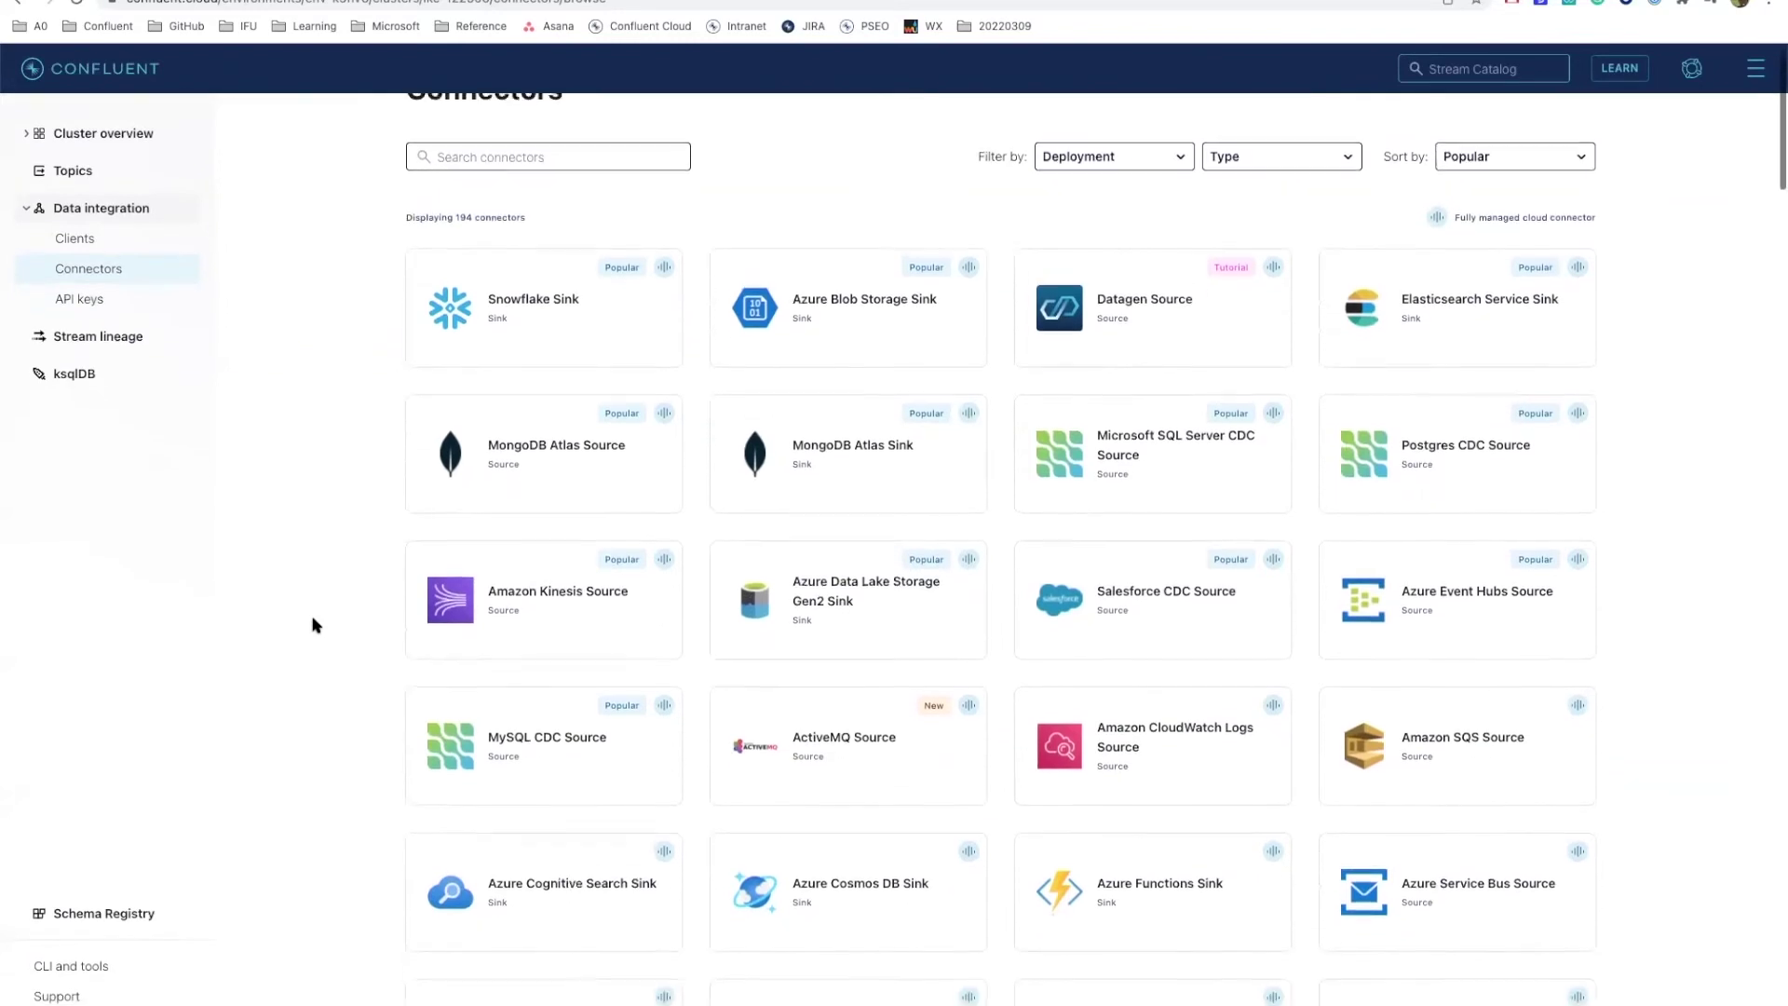
pyautogui.scroll(-2, 315, 624)
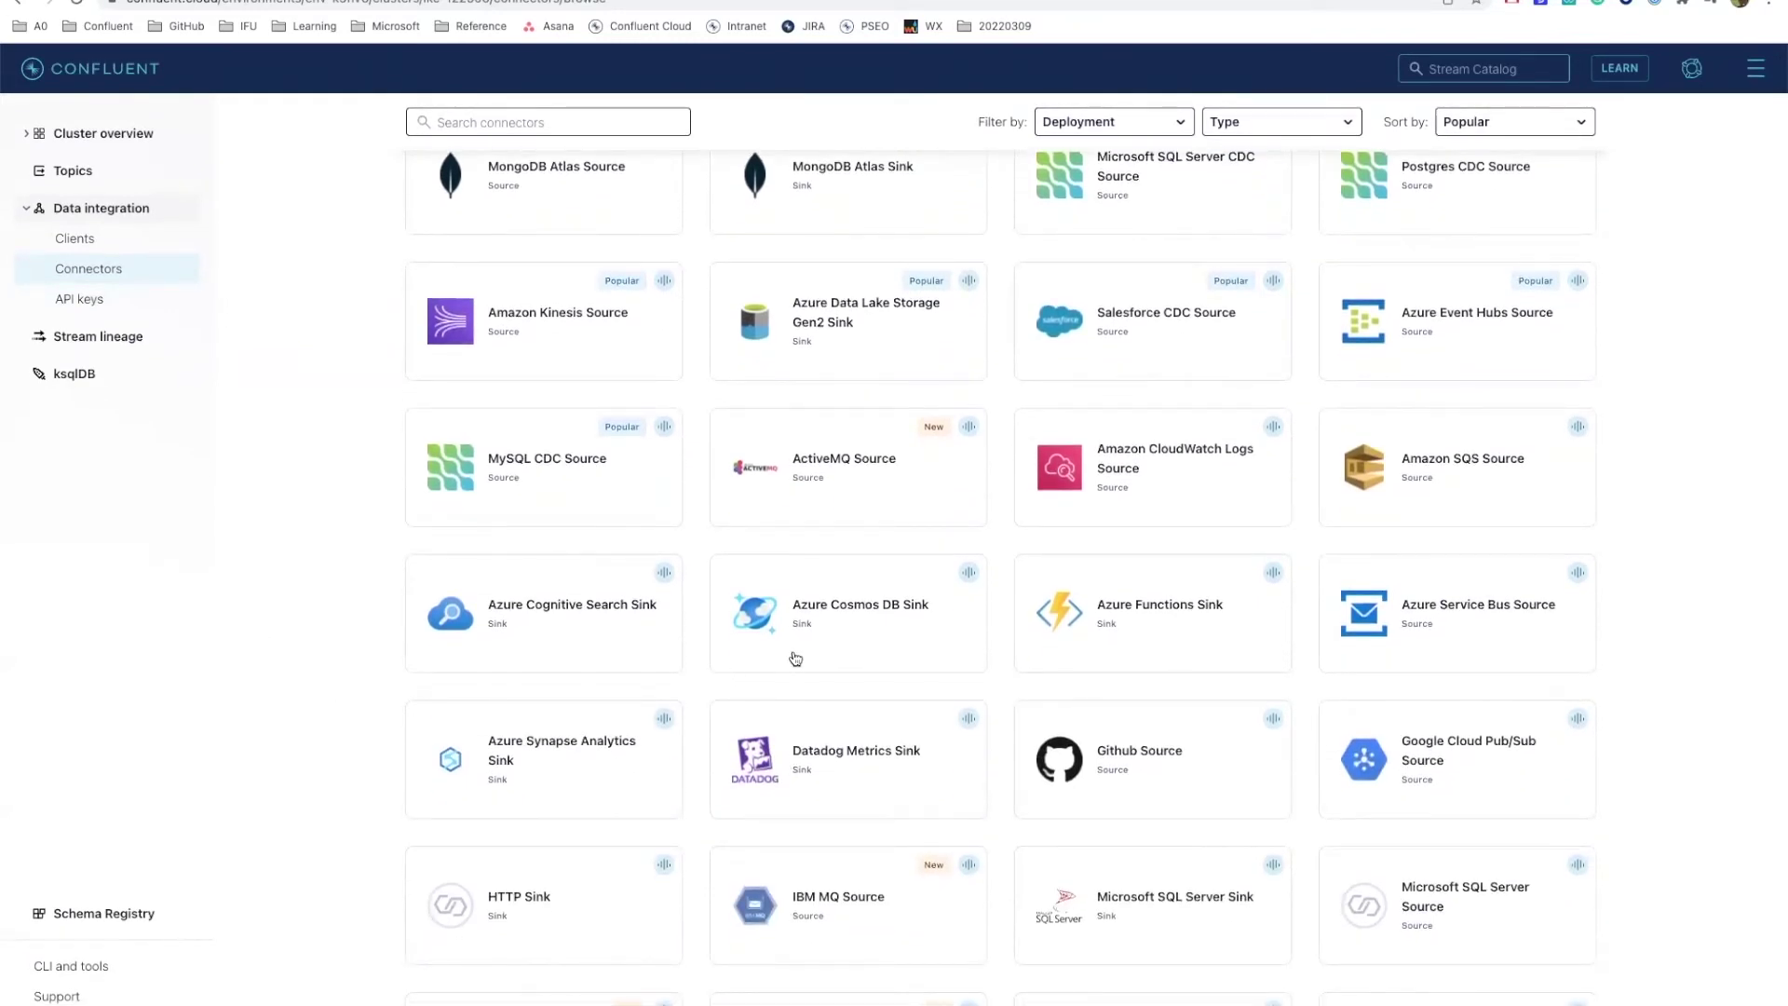
pyautogui.moveTo(844, 645)
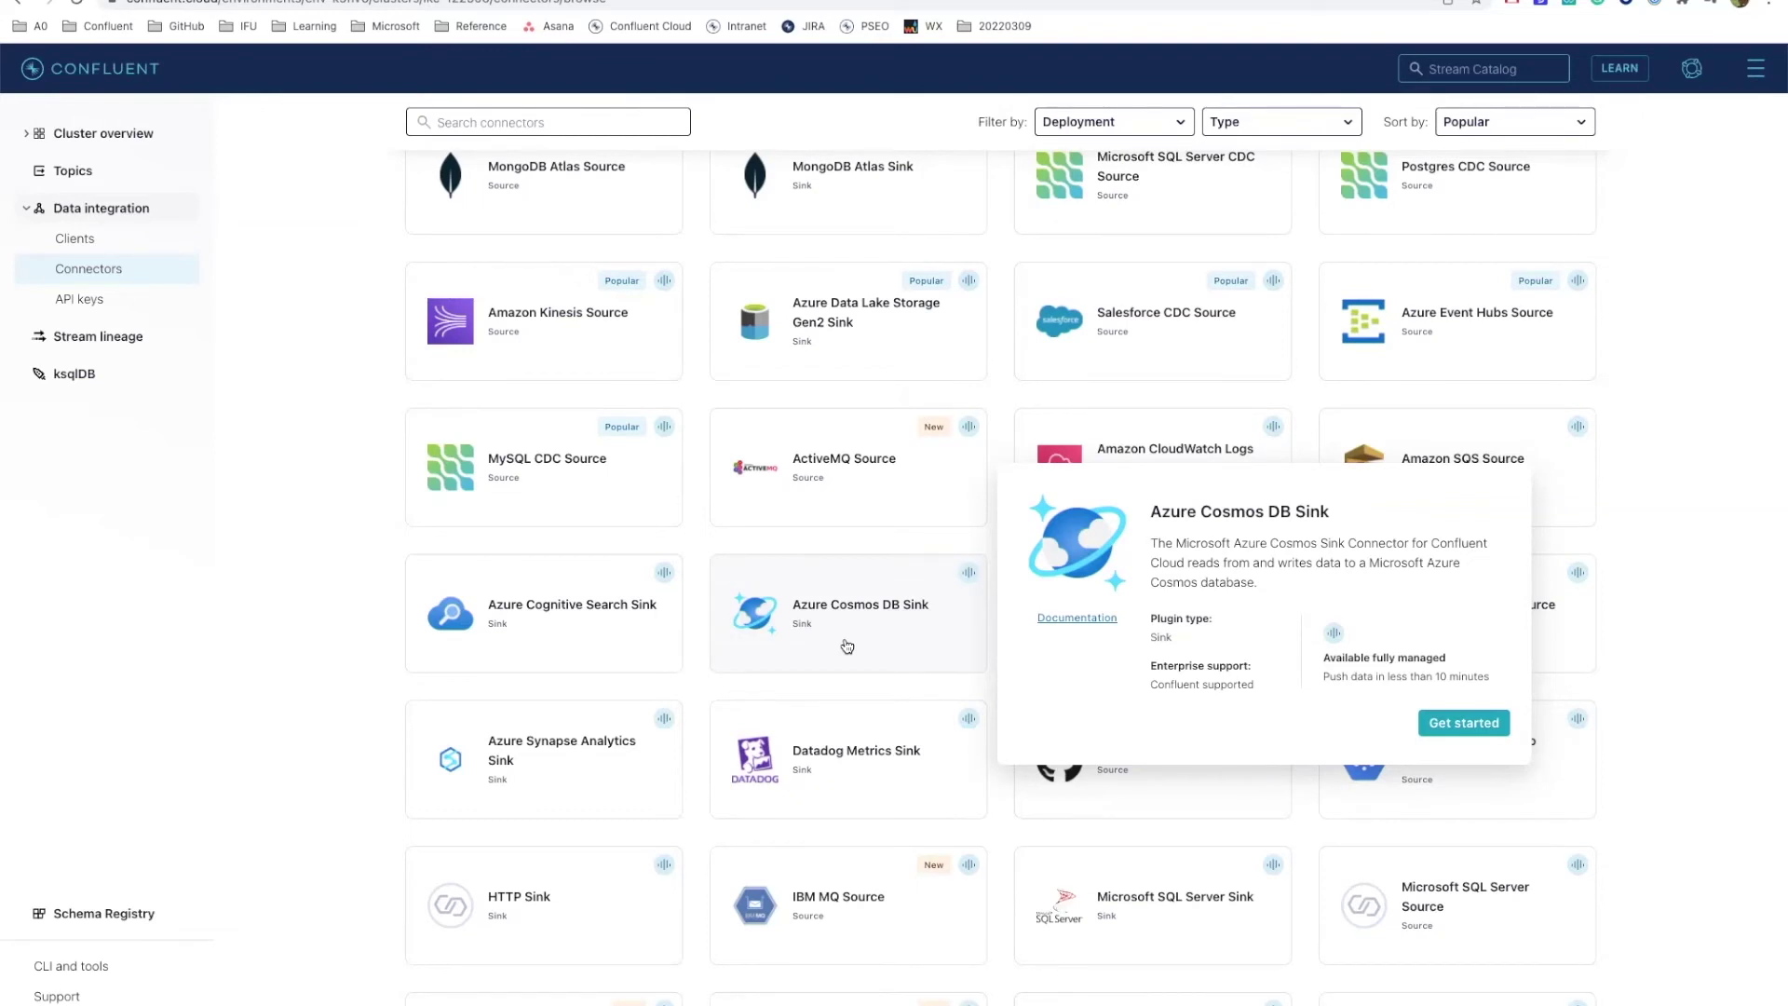
pyautogui.click(846, 646)
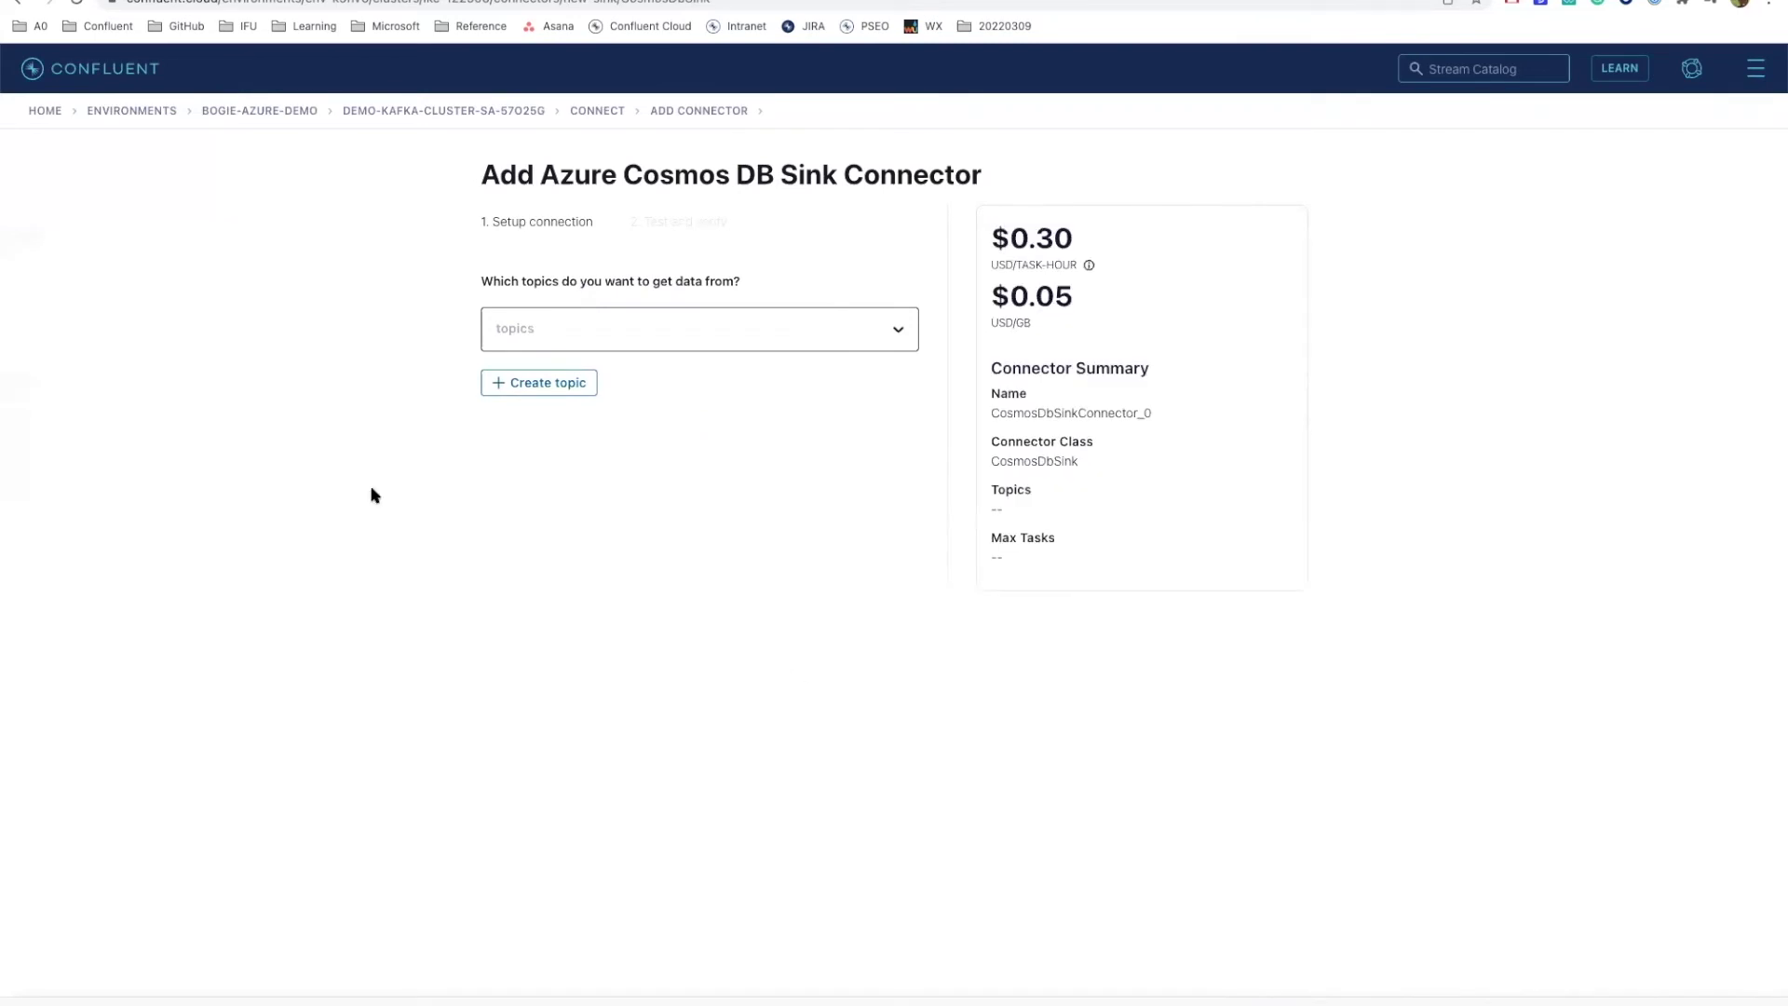
# - Choose pksqlc-gw2drACCOMPLISHED_FEMALE_READERS as the connector's source topic and JSON_SR as its input Kafka record value format
pyautogui.click(900, 333)
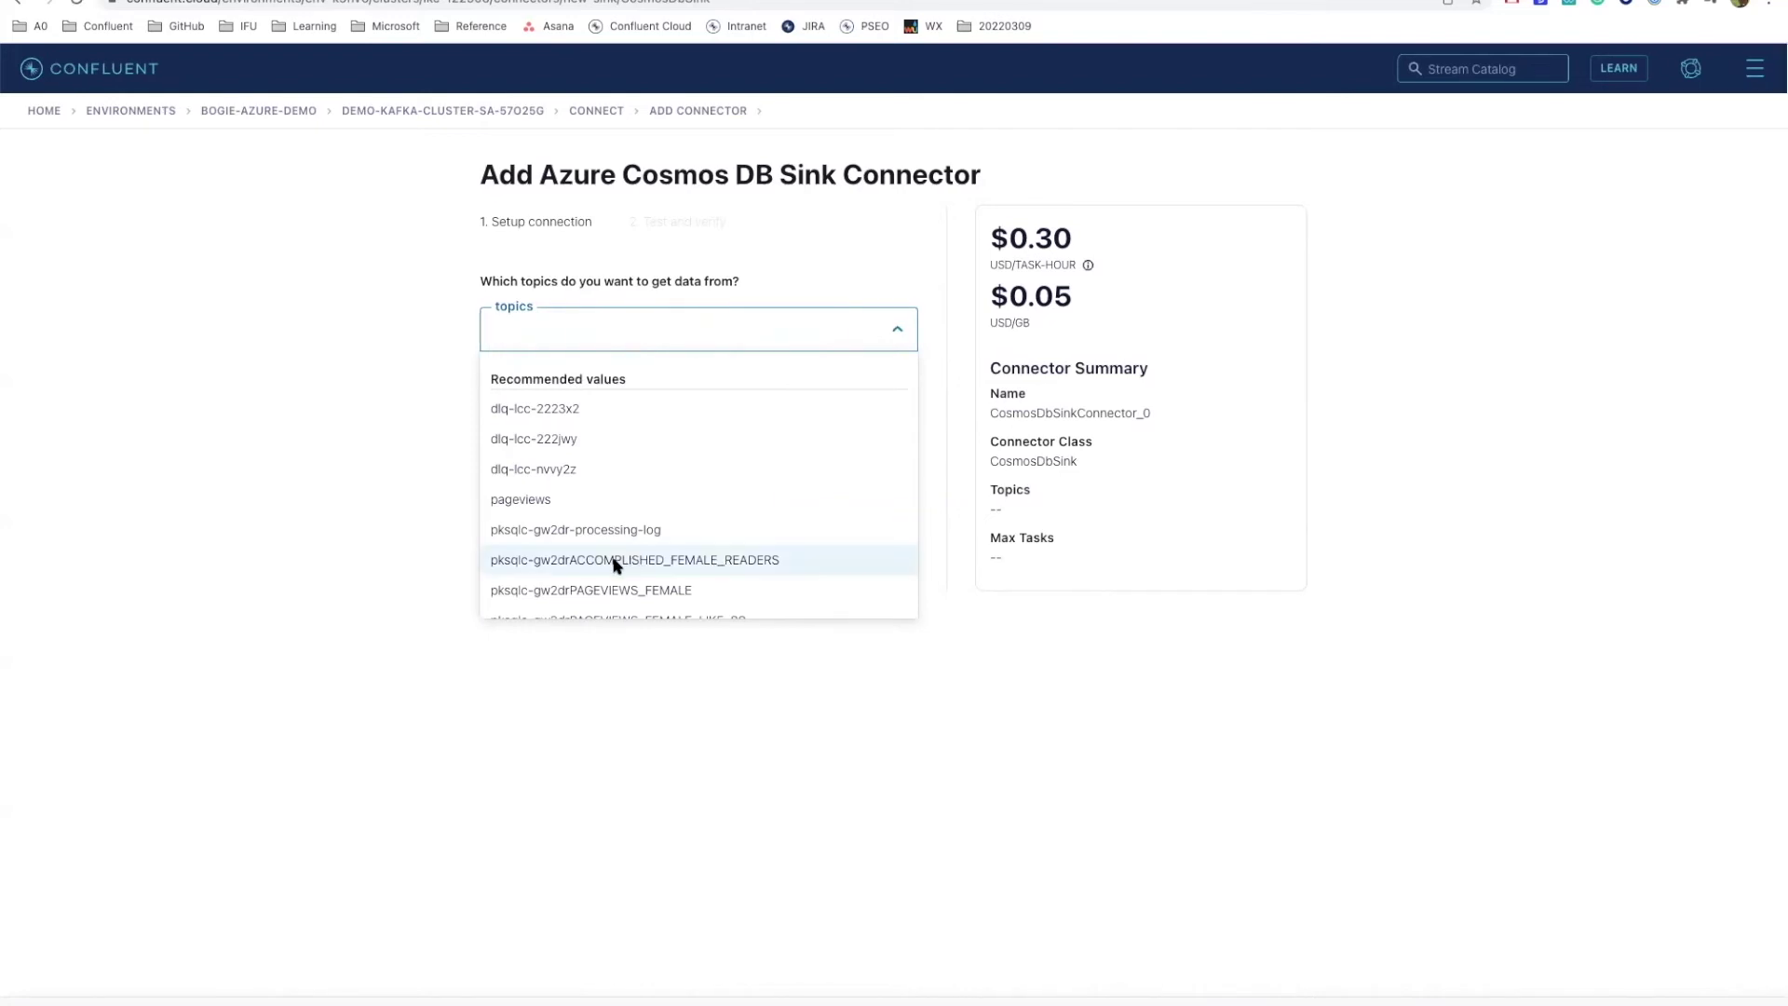
pyautogui.click(676, 561)
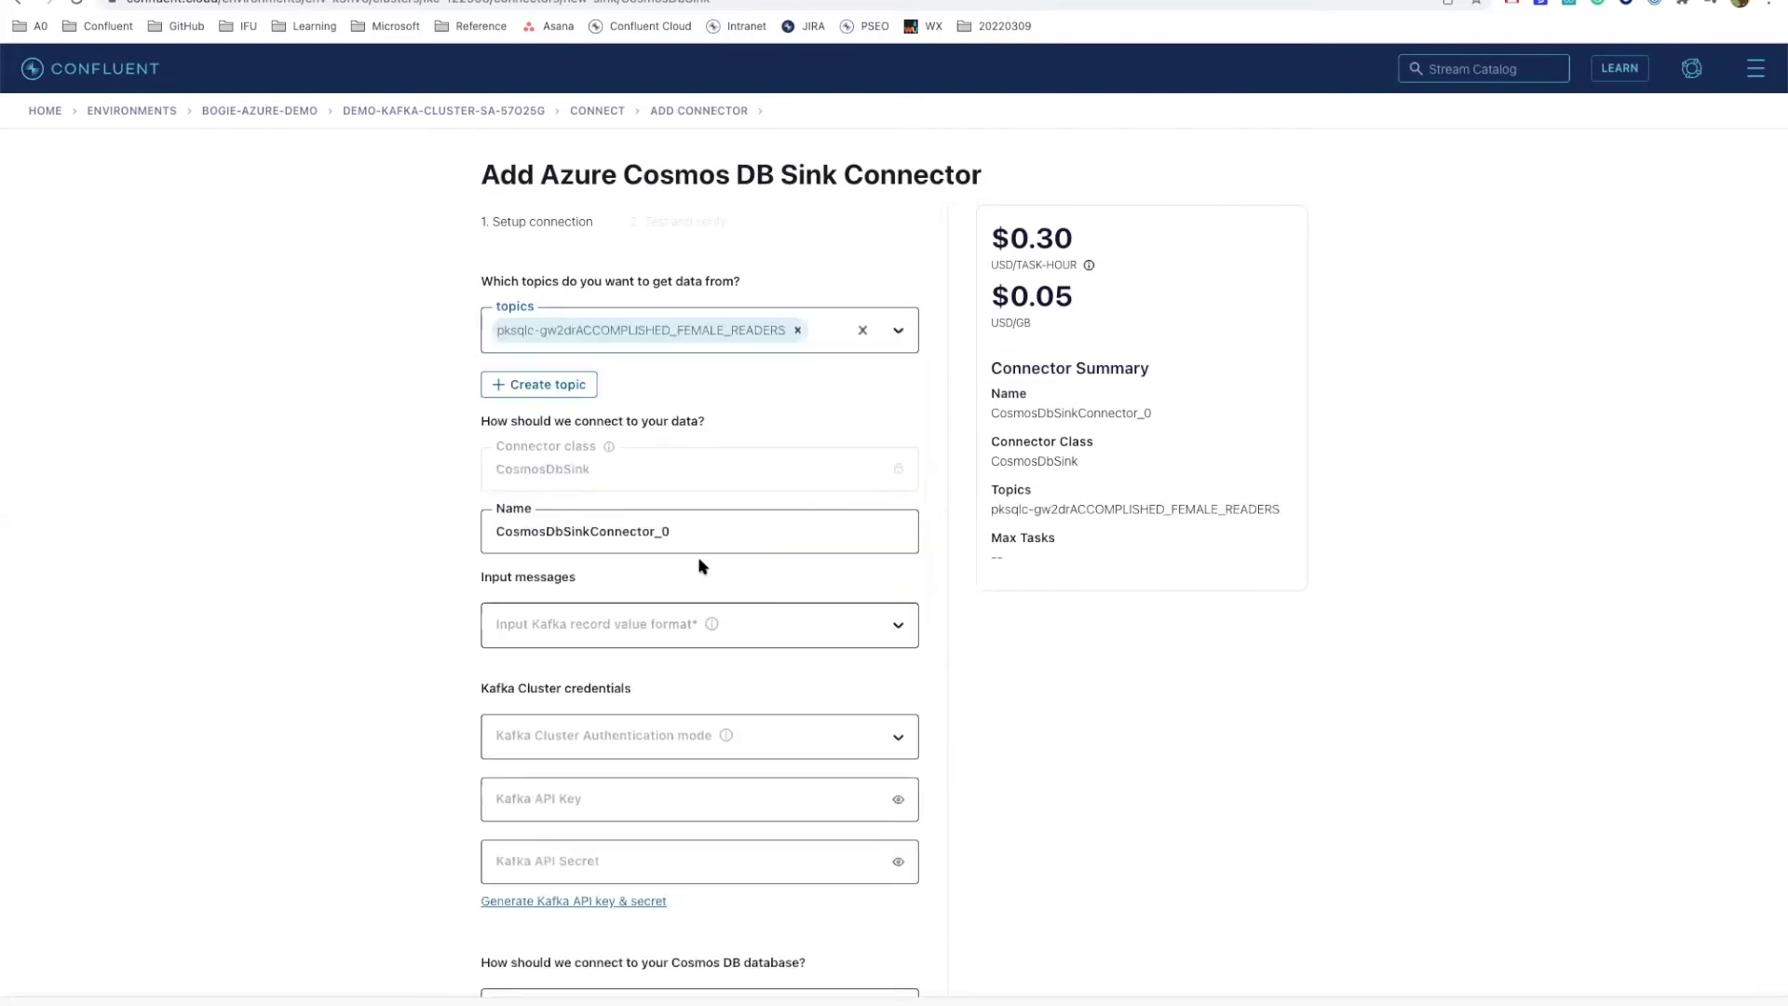
pyautogui.scroll(-3, 426, 583)
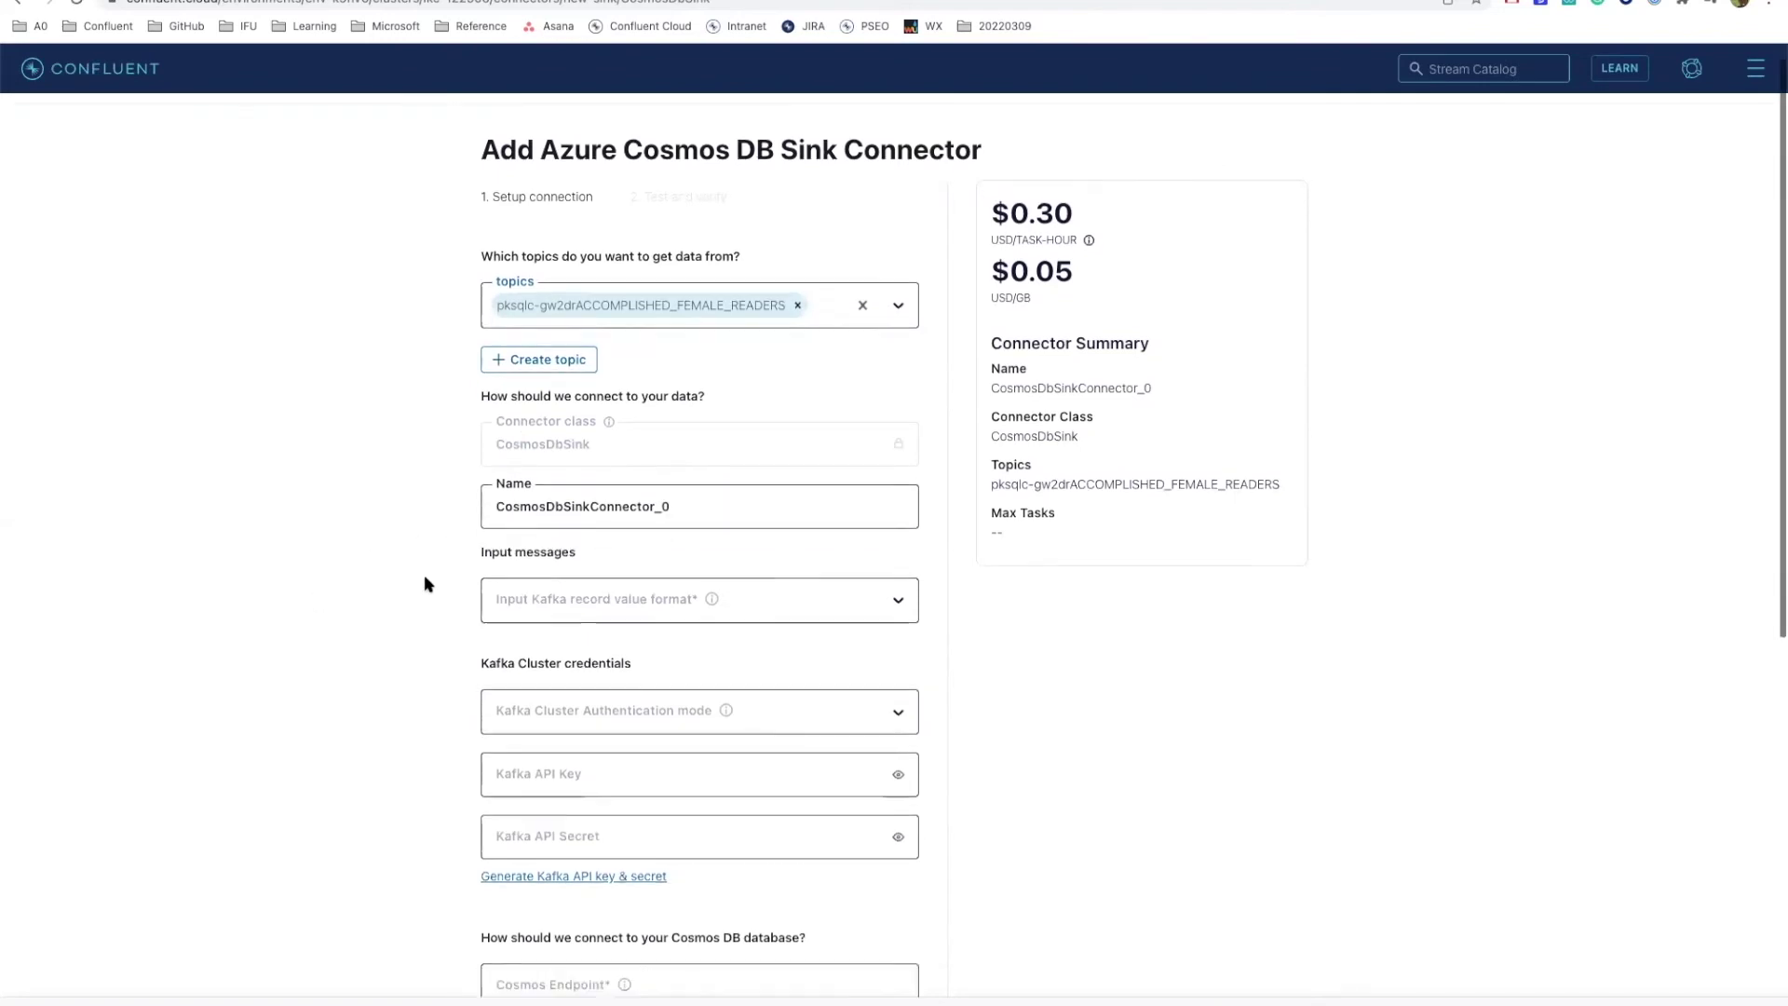
pyautogui.click(902, 489)
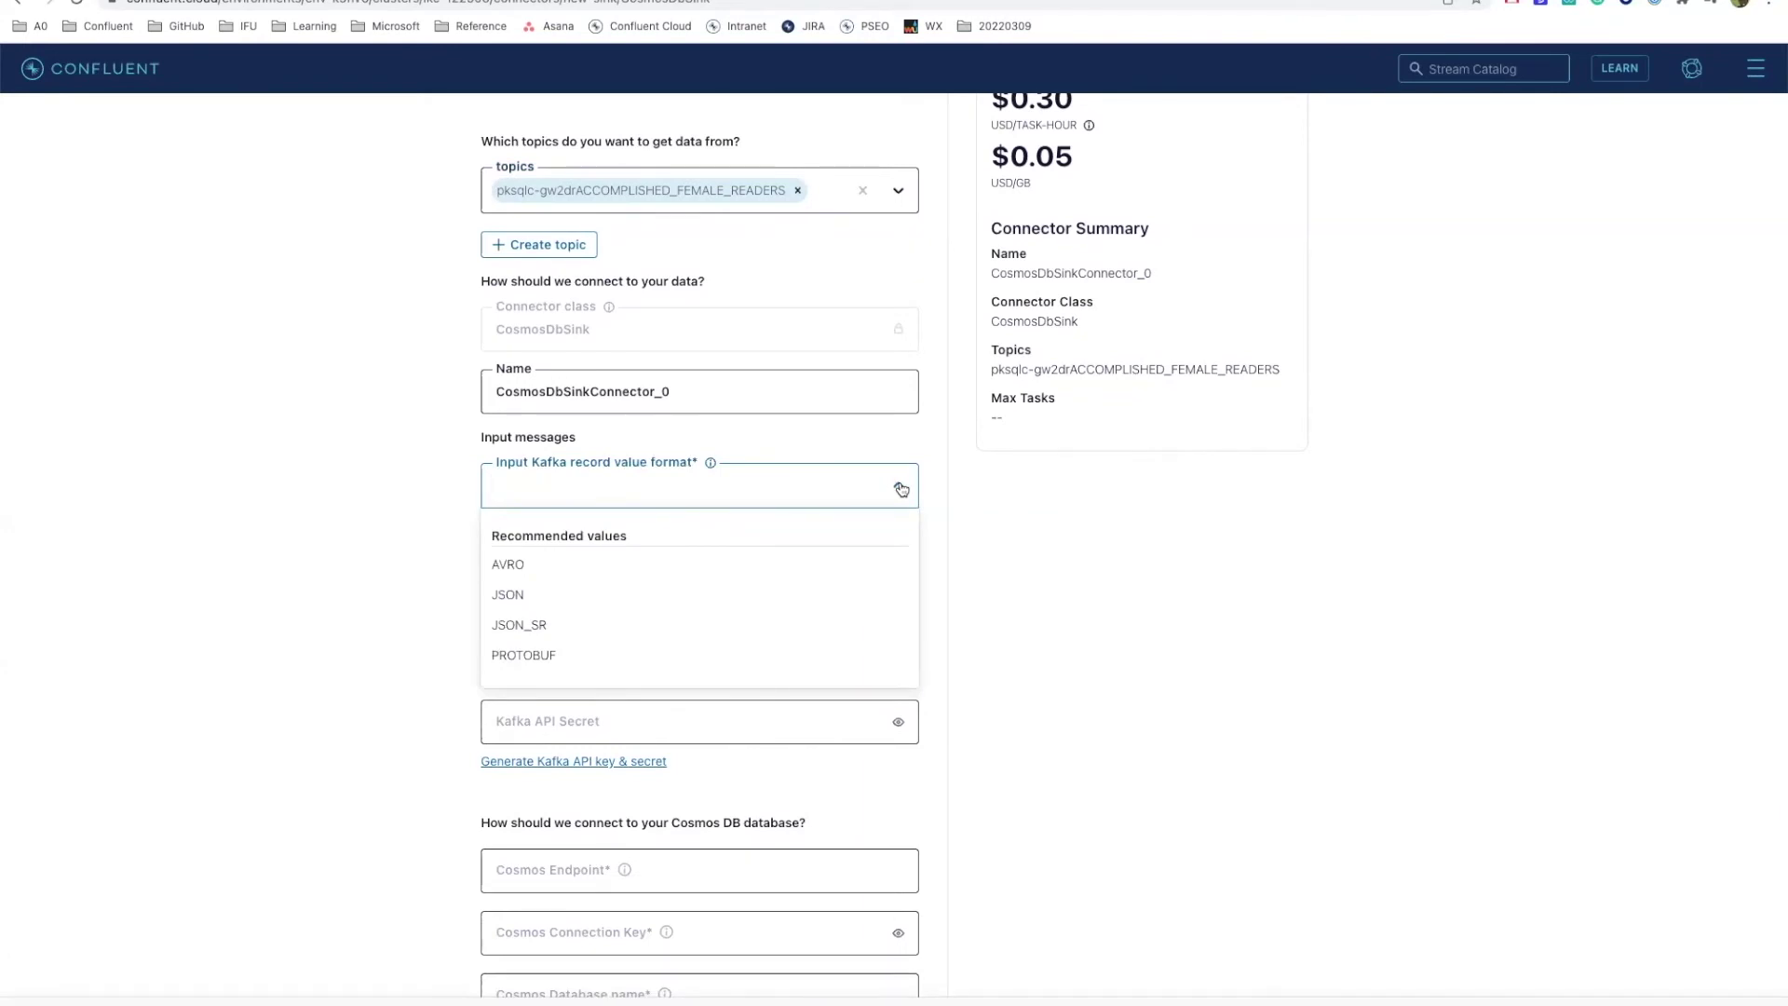
pyautogui.scroll(1, 726, 577)
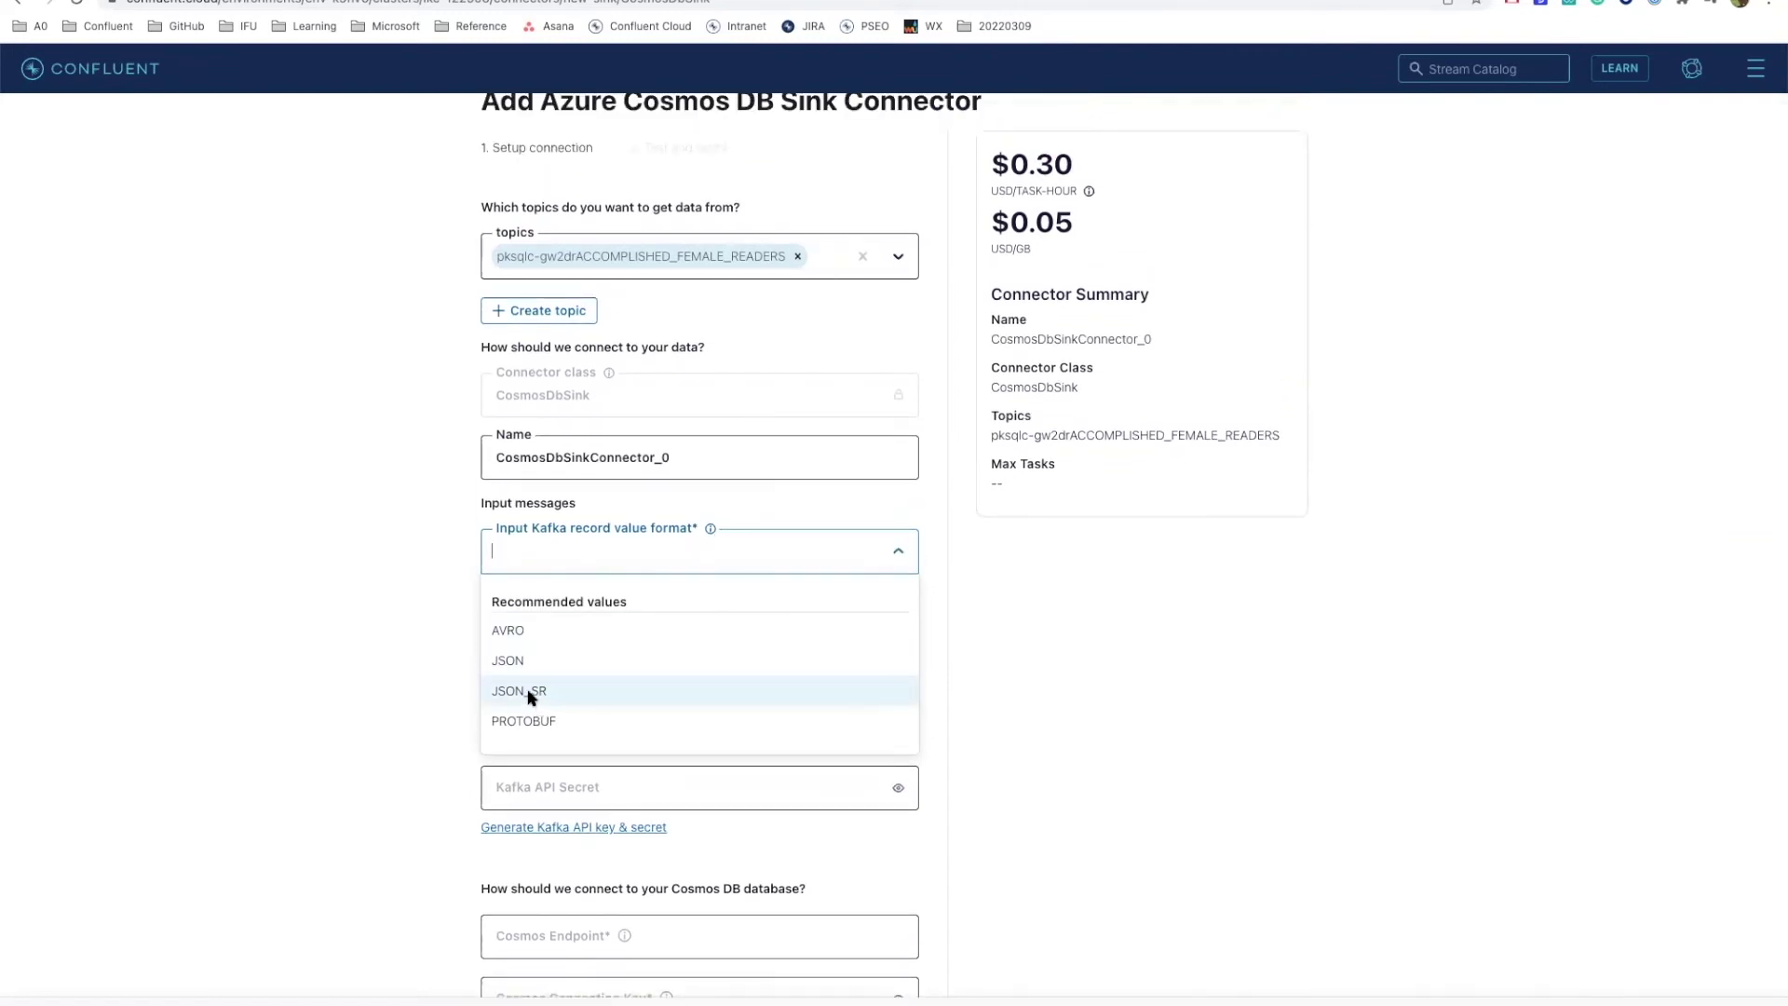
pyautogui.click(527, 693)
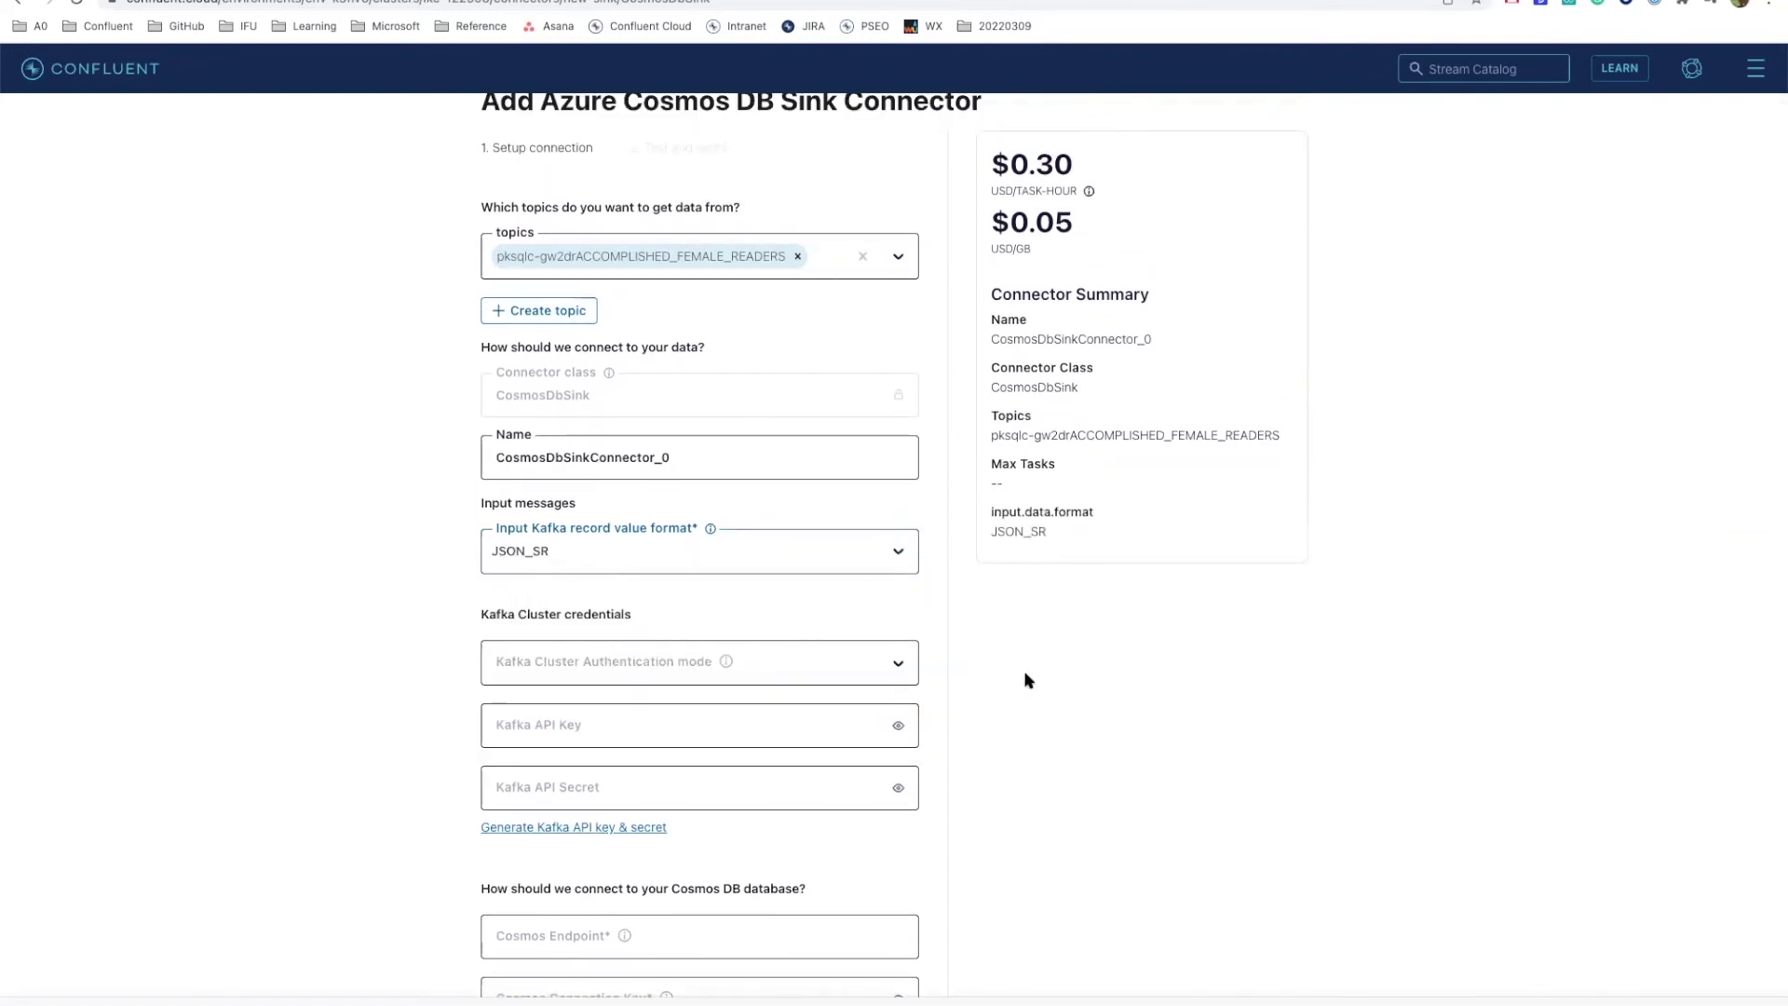
# - Set the Kafka cluster authentication mode to SERVICE_ACCOUNT with bogie-azure-demo as the service account
pyautogui.scroll(-2, 1024, 680)
pyautogui.scroll(-1, 1024, 681)
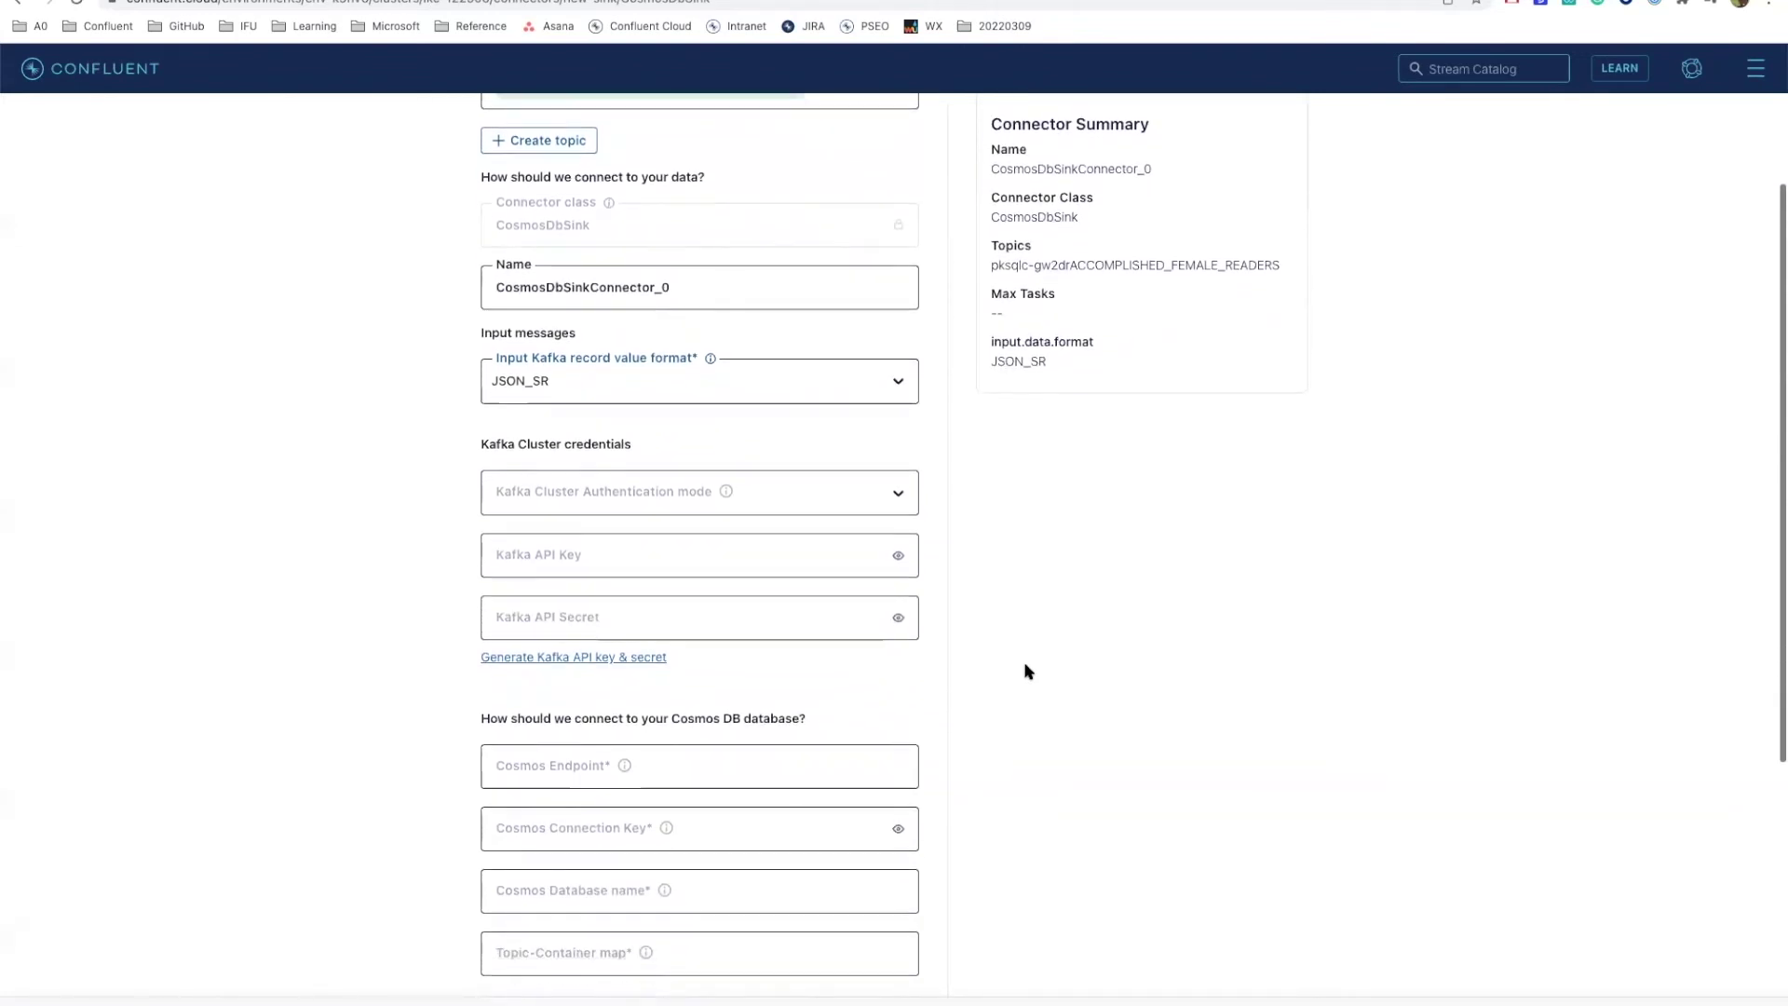
pyautogui.click(903, 496)
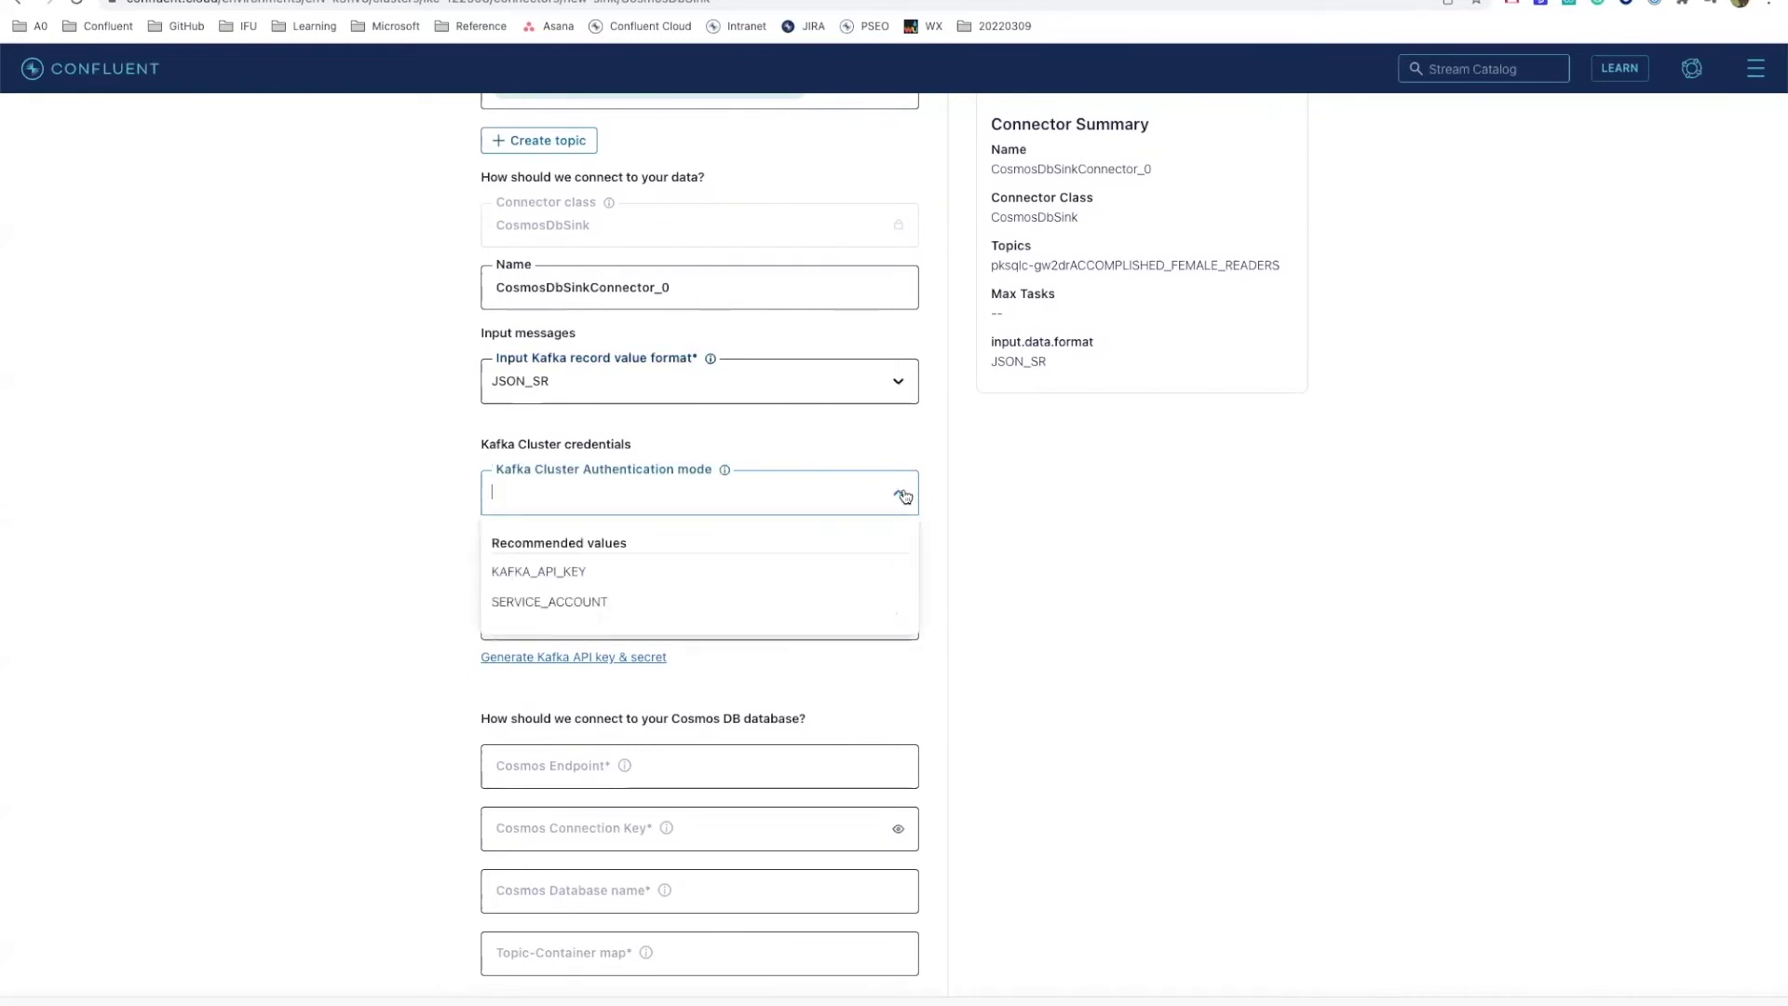
pyautogui.click(622, 601)
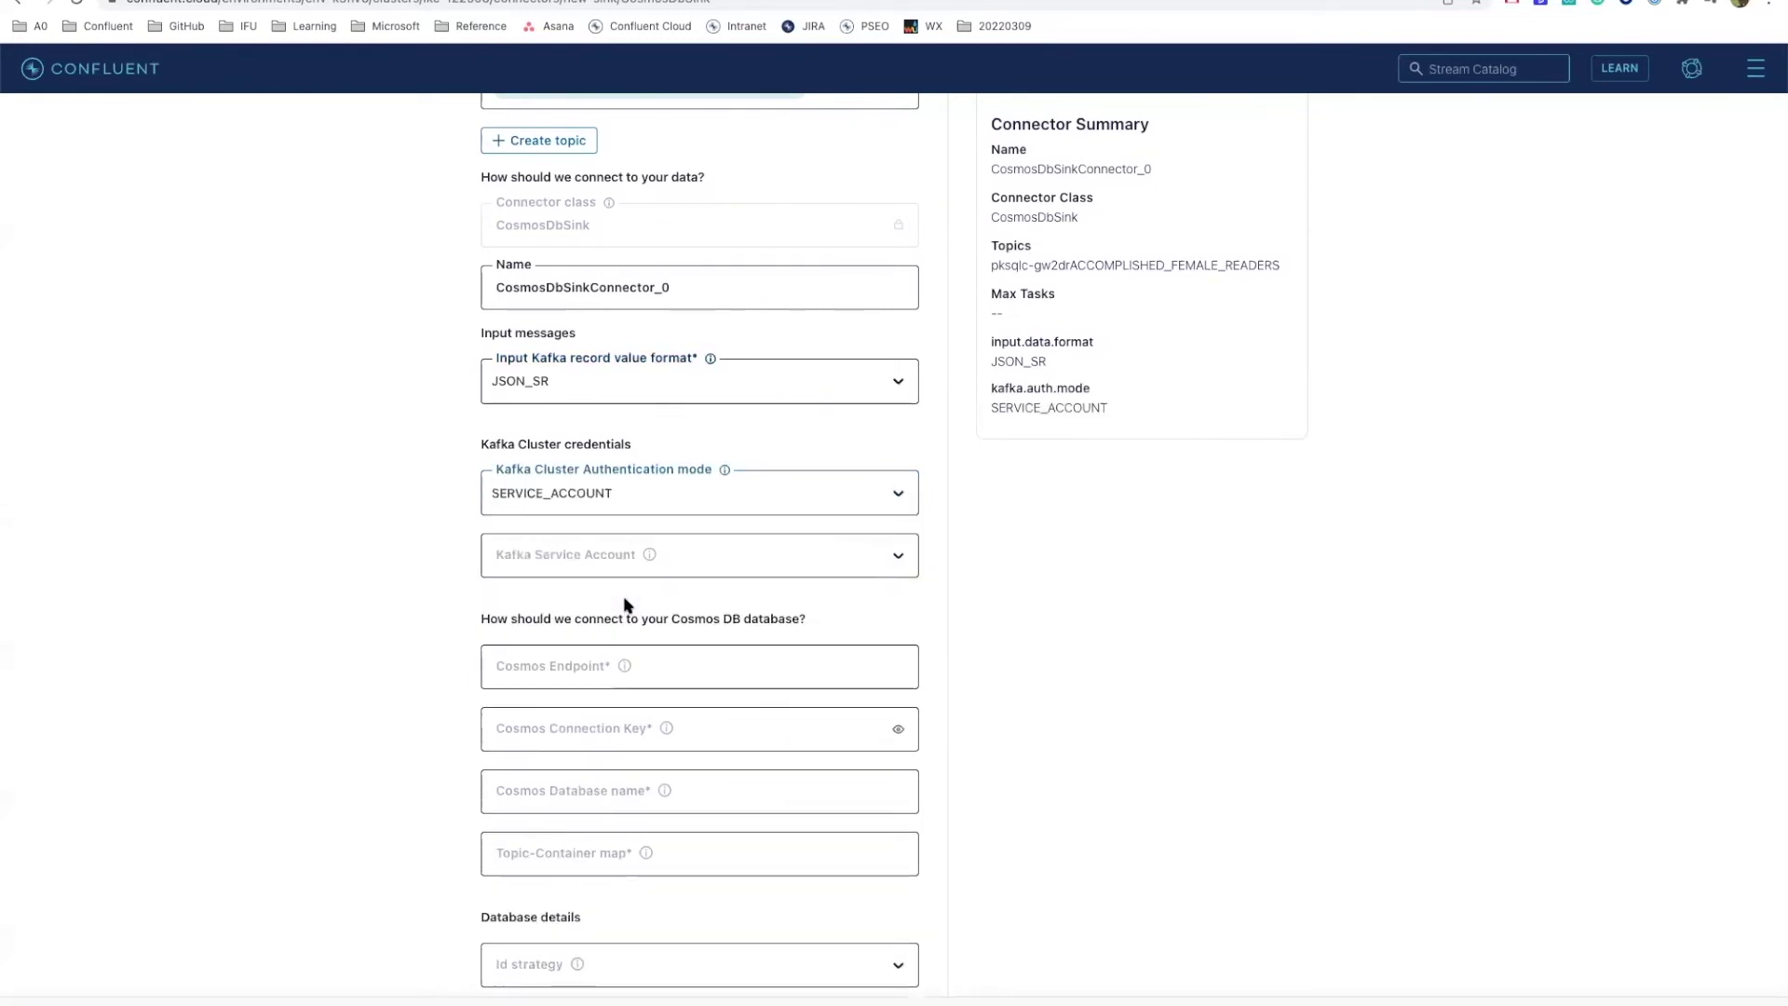
pyautogui.click(898, 558)
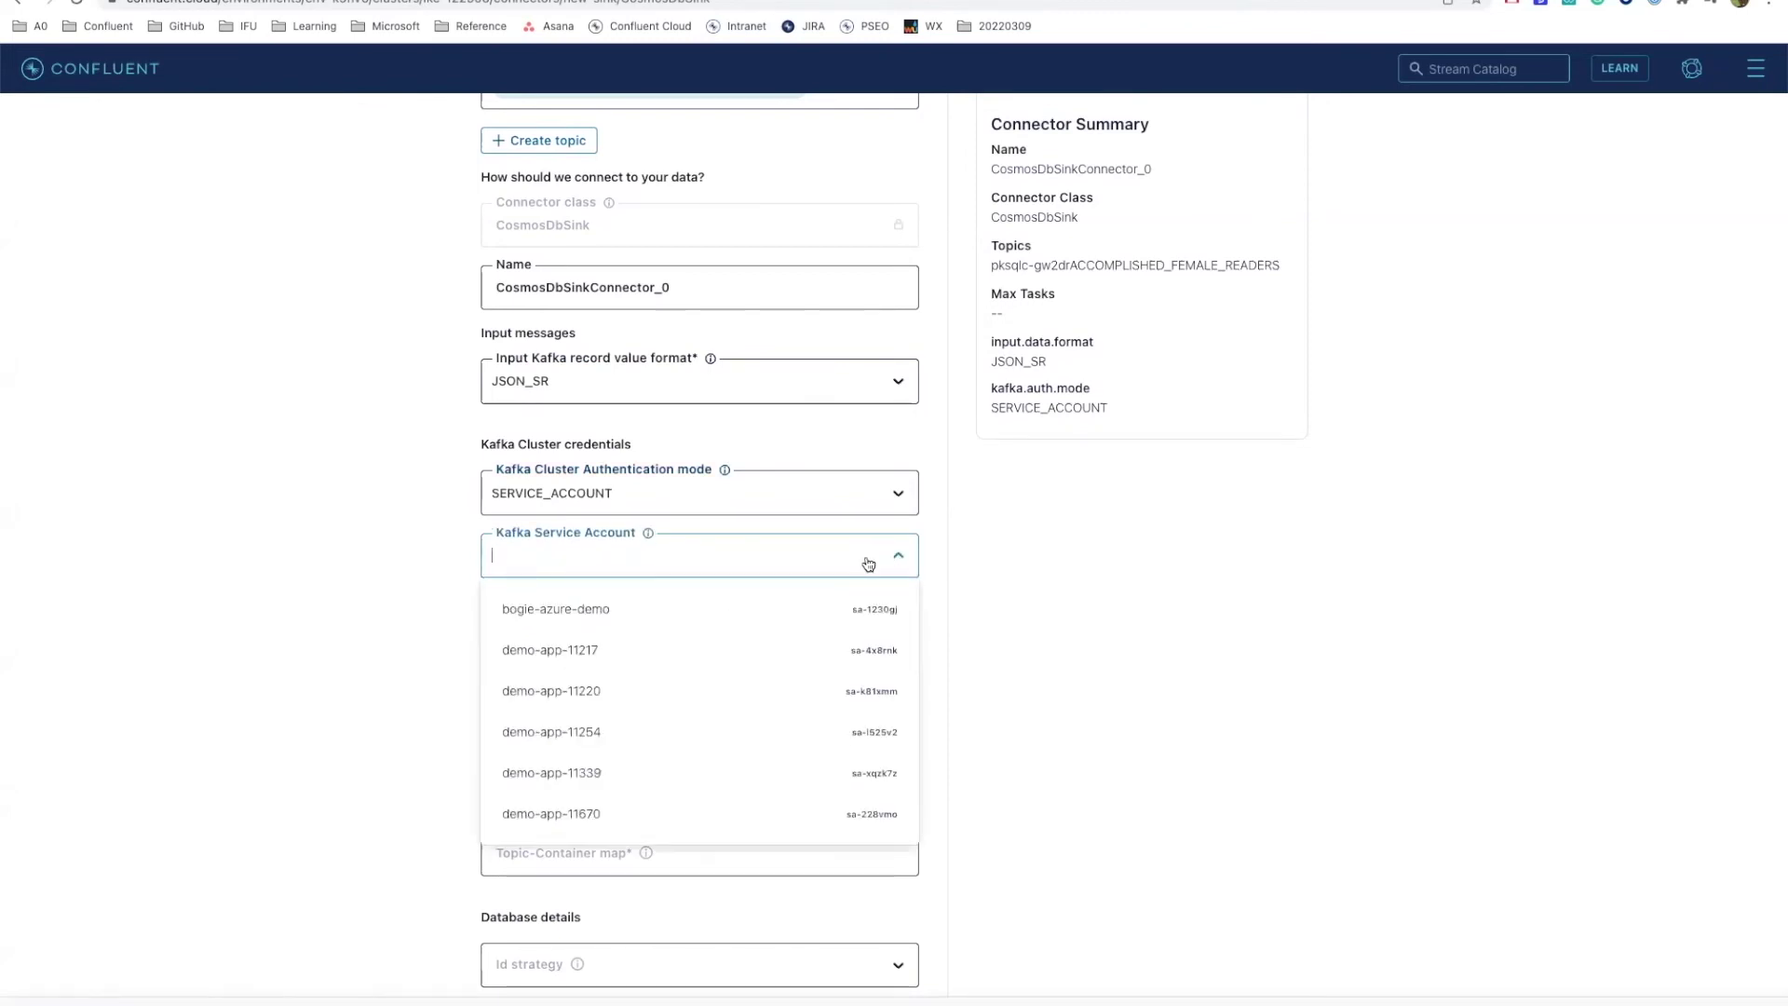
pyautogui.click(561, 610)
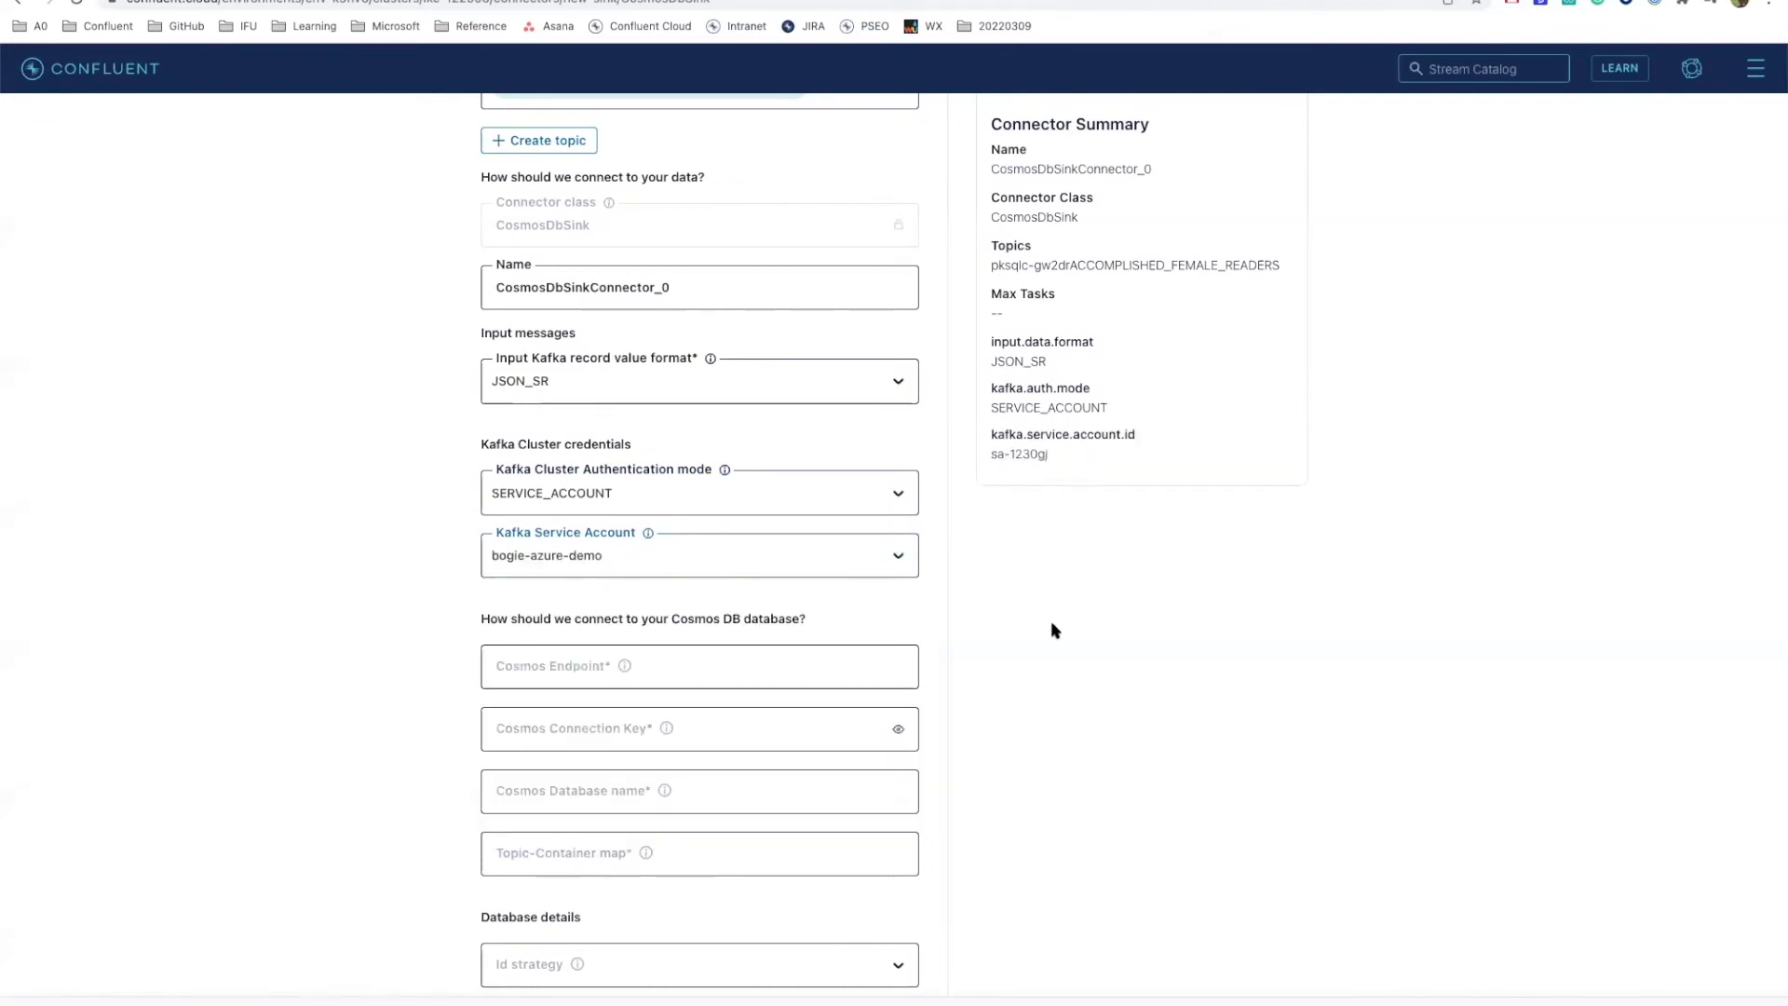
pyautogui.scroll(-3, 1054, 622)
pyautogui.scroll(-2, 1055, 626)
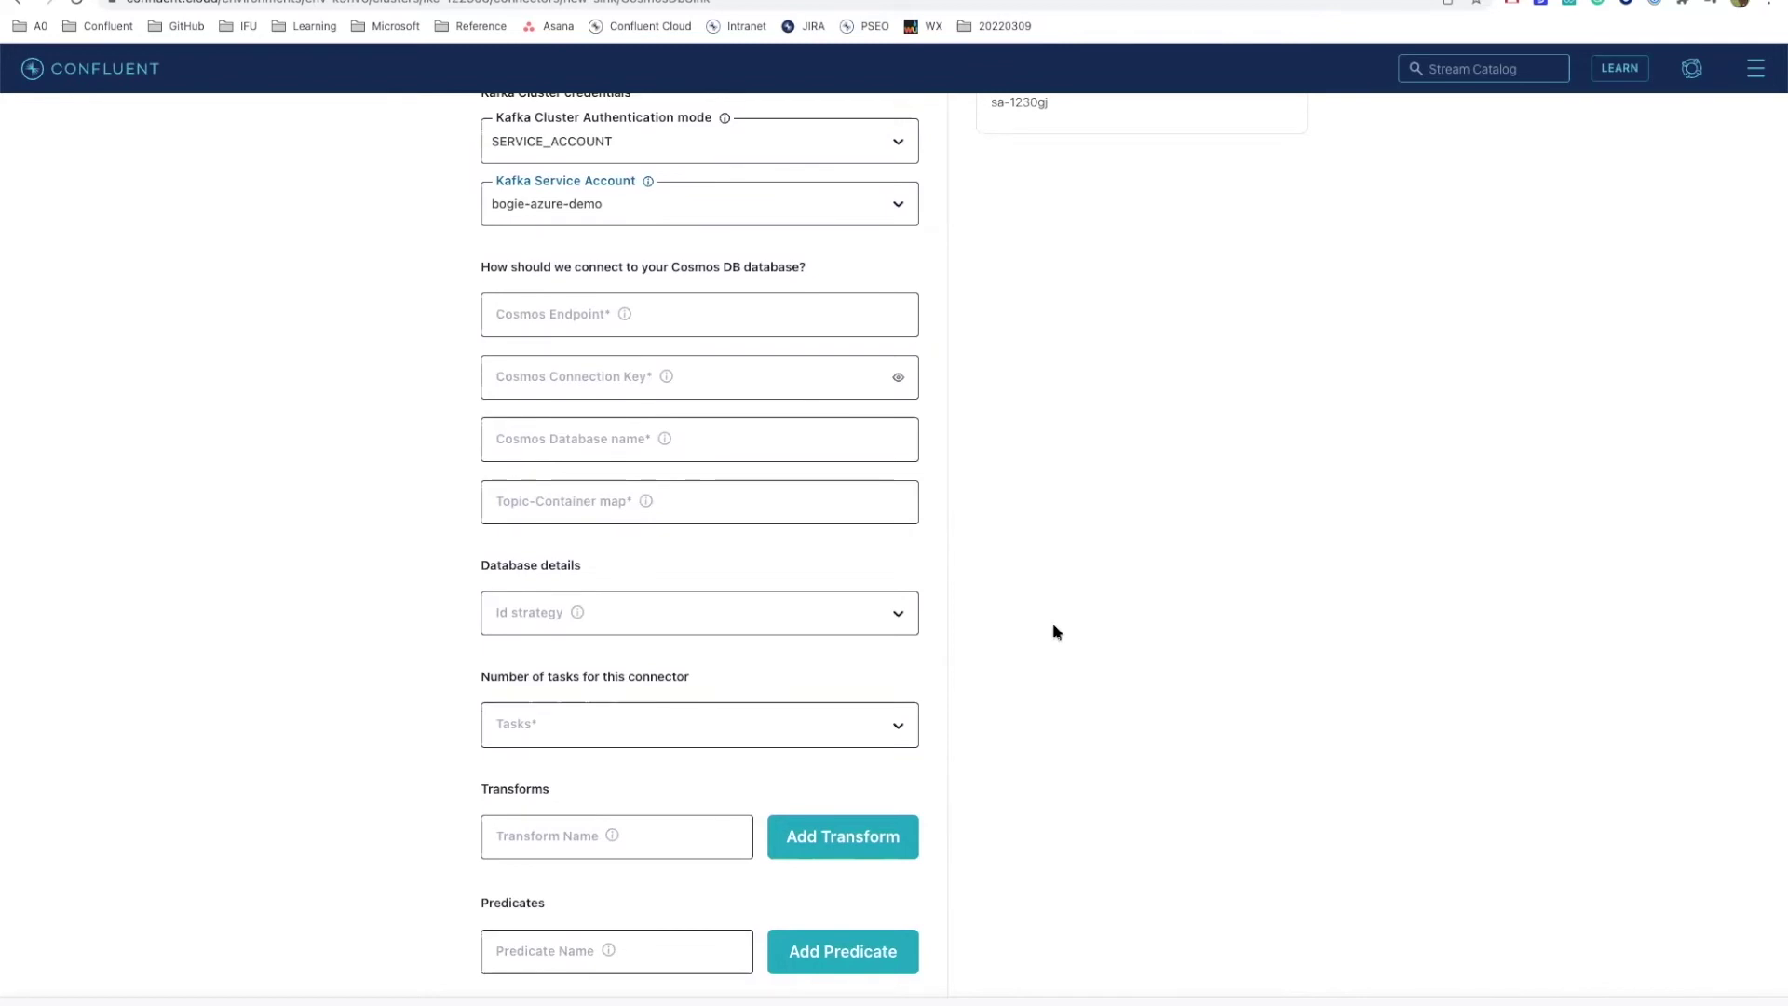
pyautogui.click(1055, 633)
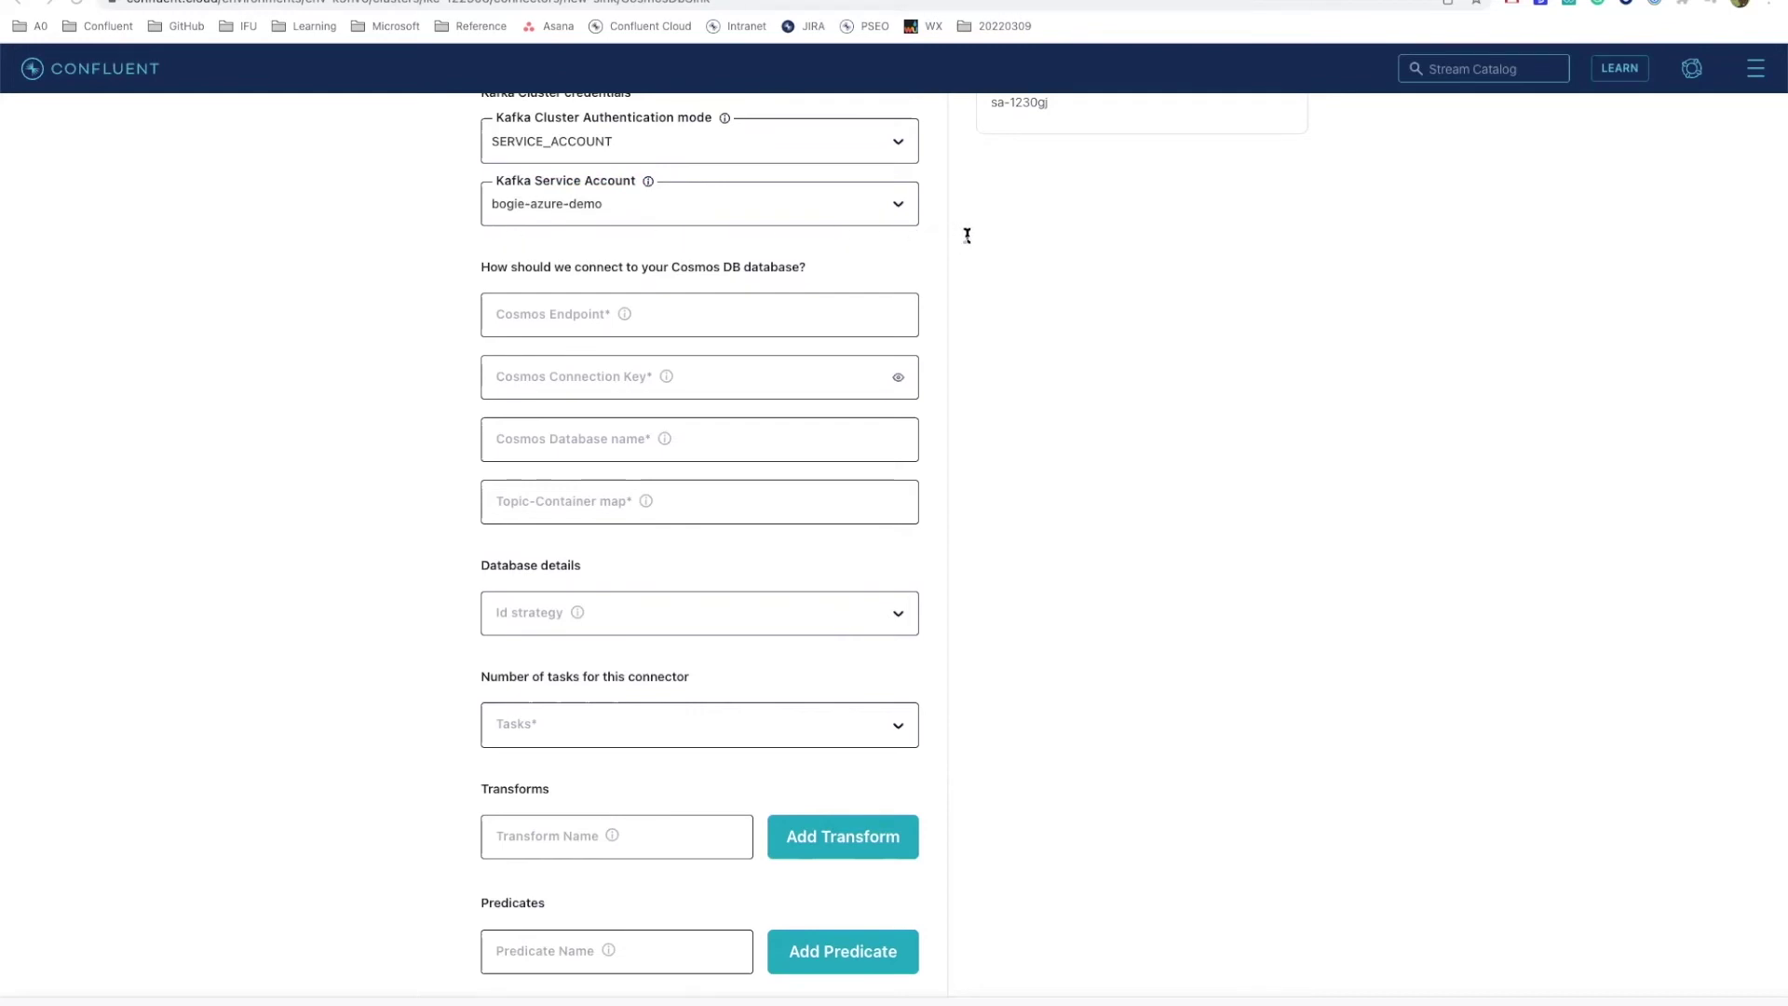
pyautogui.click(535, 323)
pyautogui.press('super+v')
pyautogui.click(1052, 401)
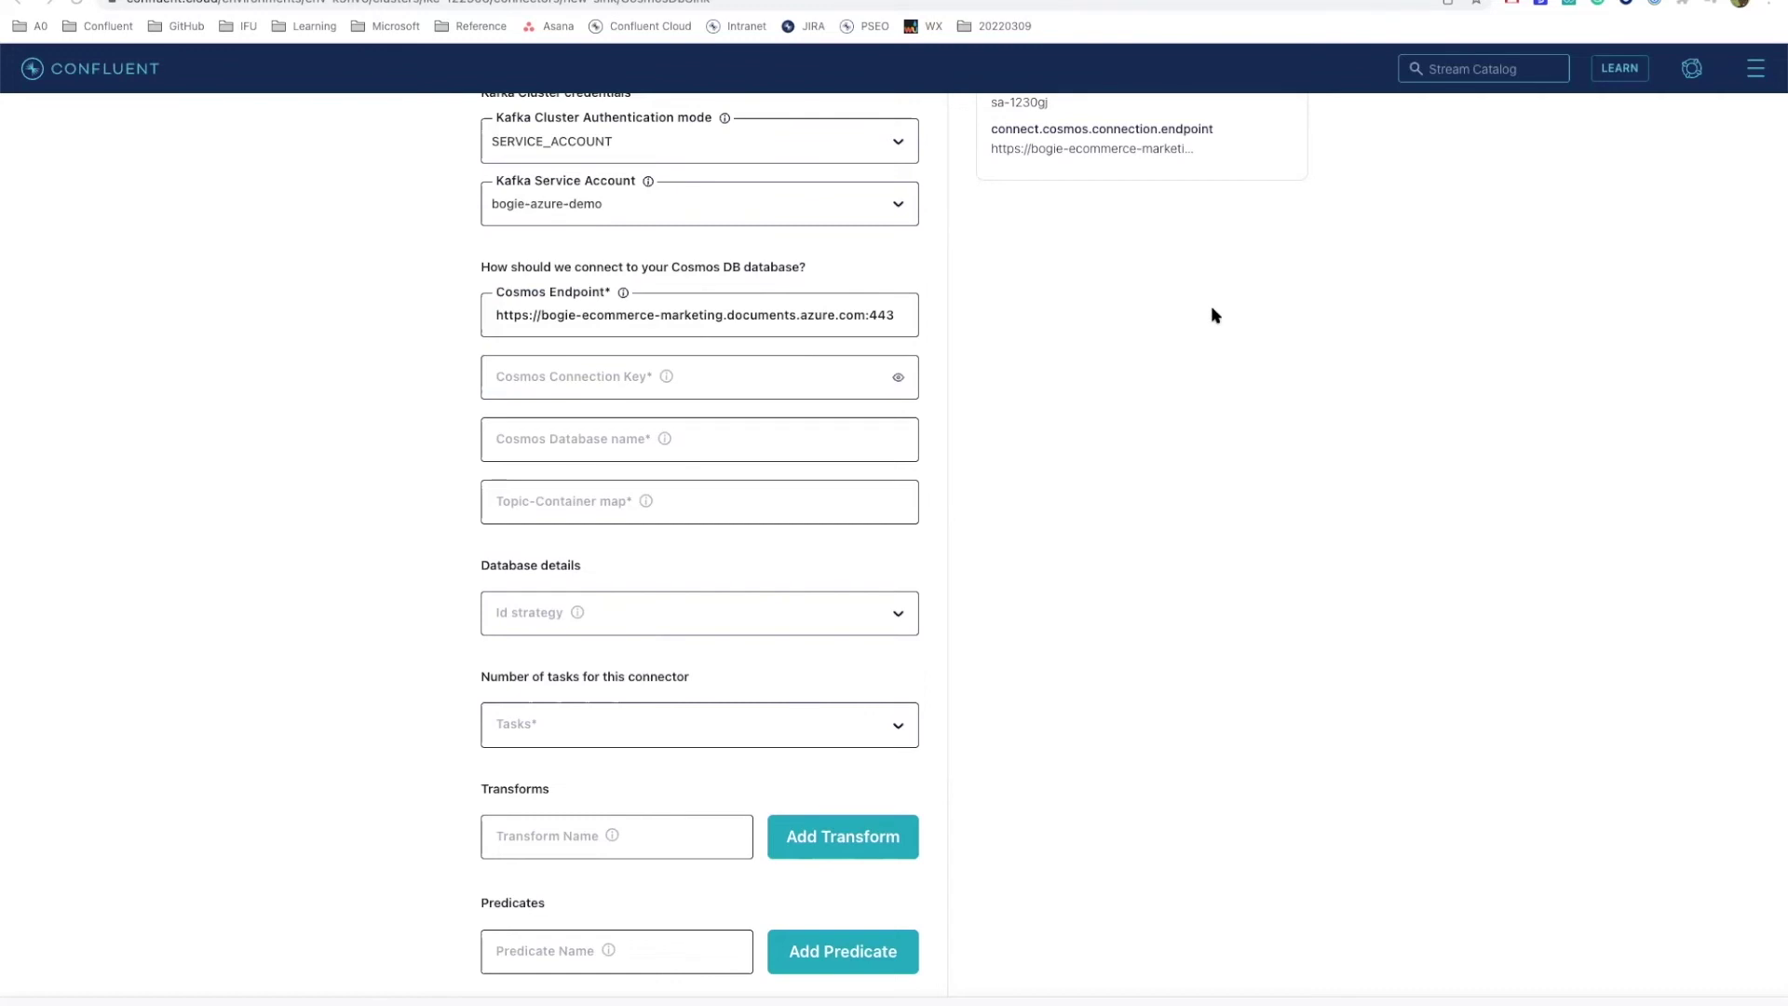
pyautogui.click(531, 376)
pyautogui.hotkey('ctrl', 'v')
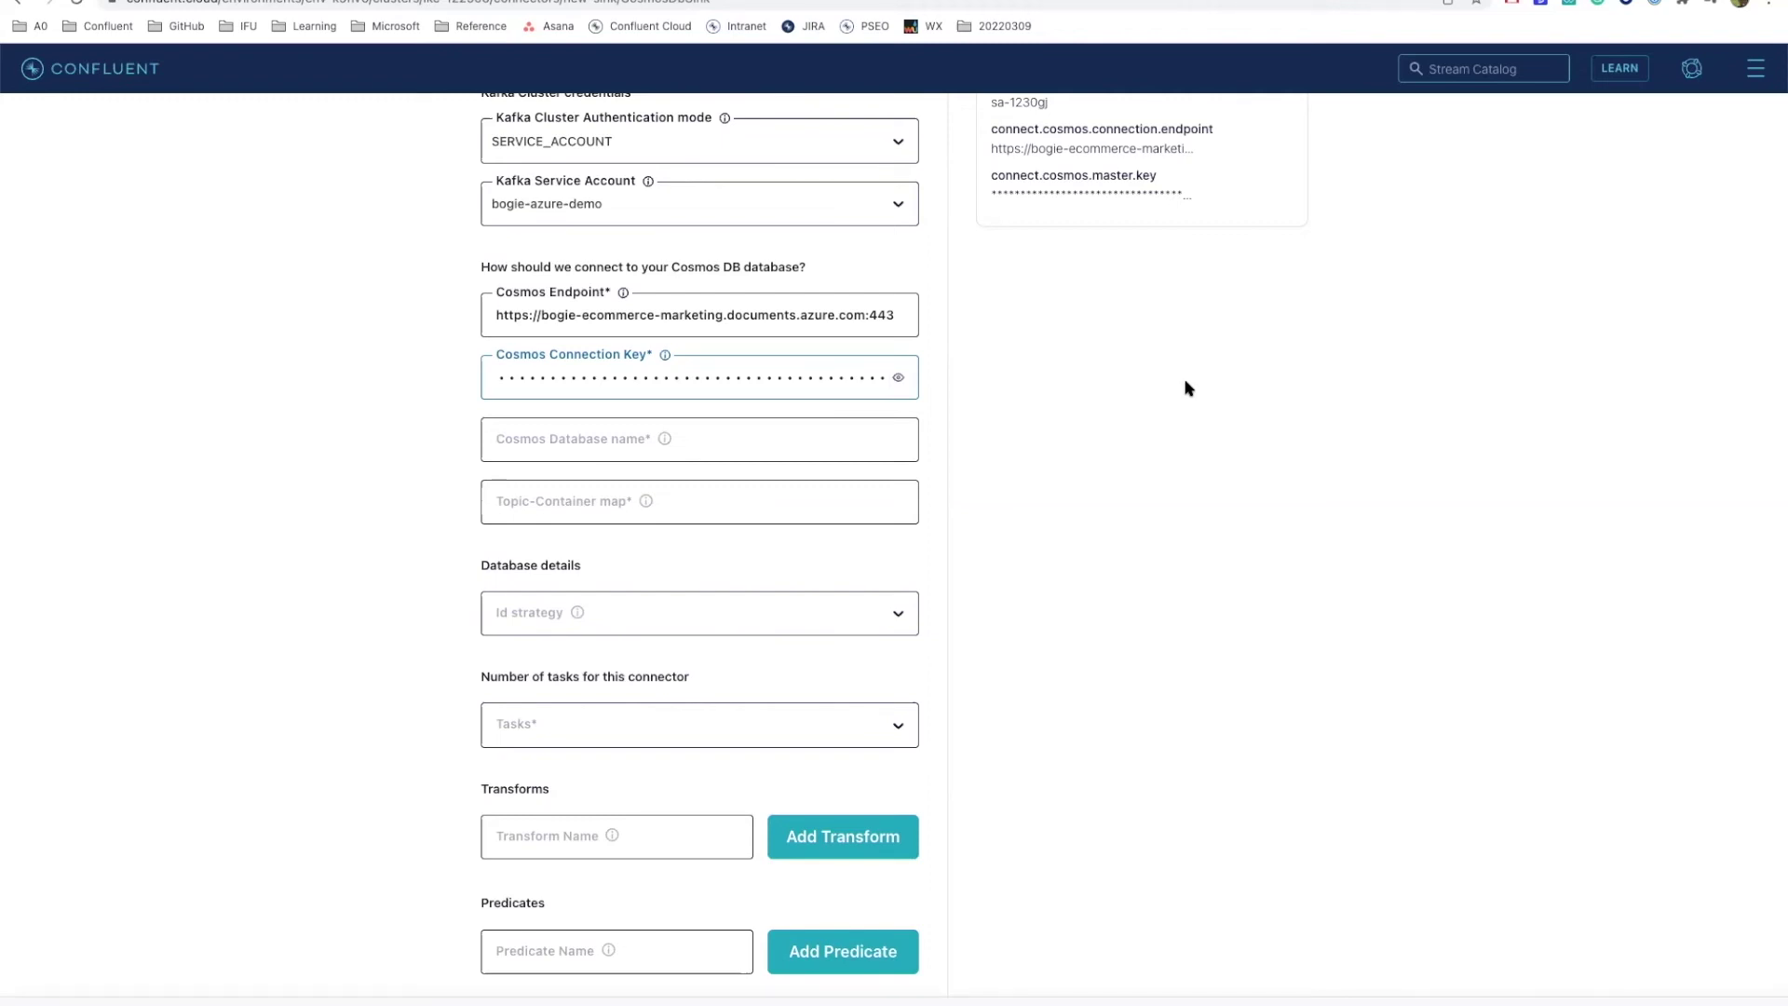
# - Set the Cosmos database name to reader-analytics in the connector's database connection settings
pyautogui.click(1196, 387)
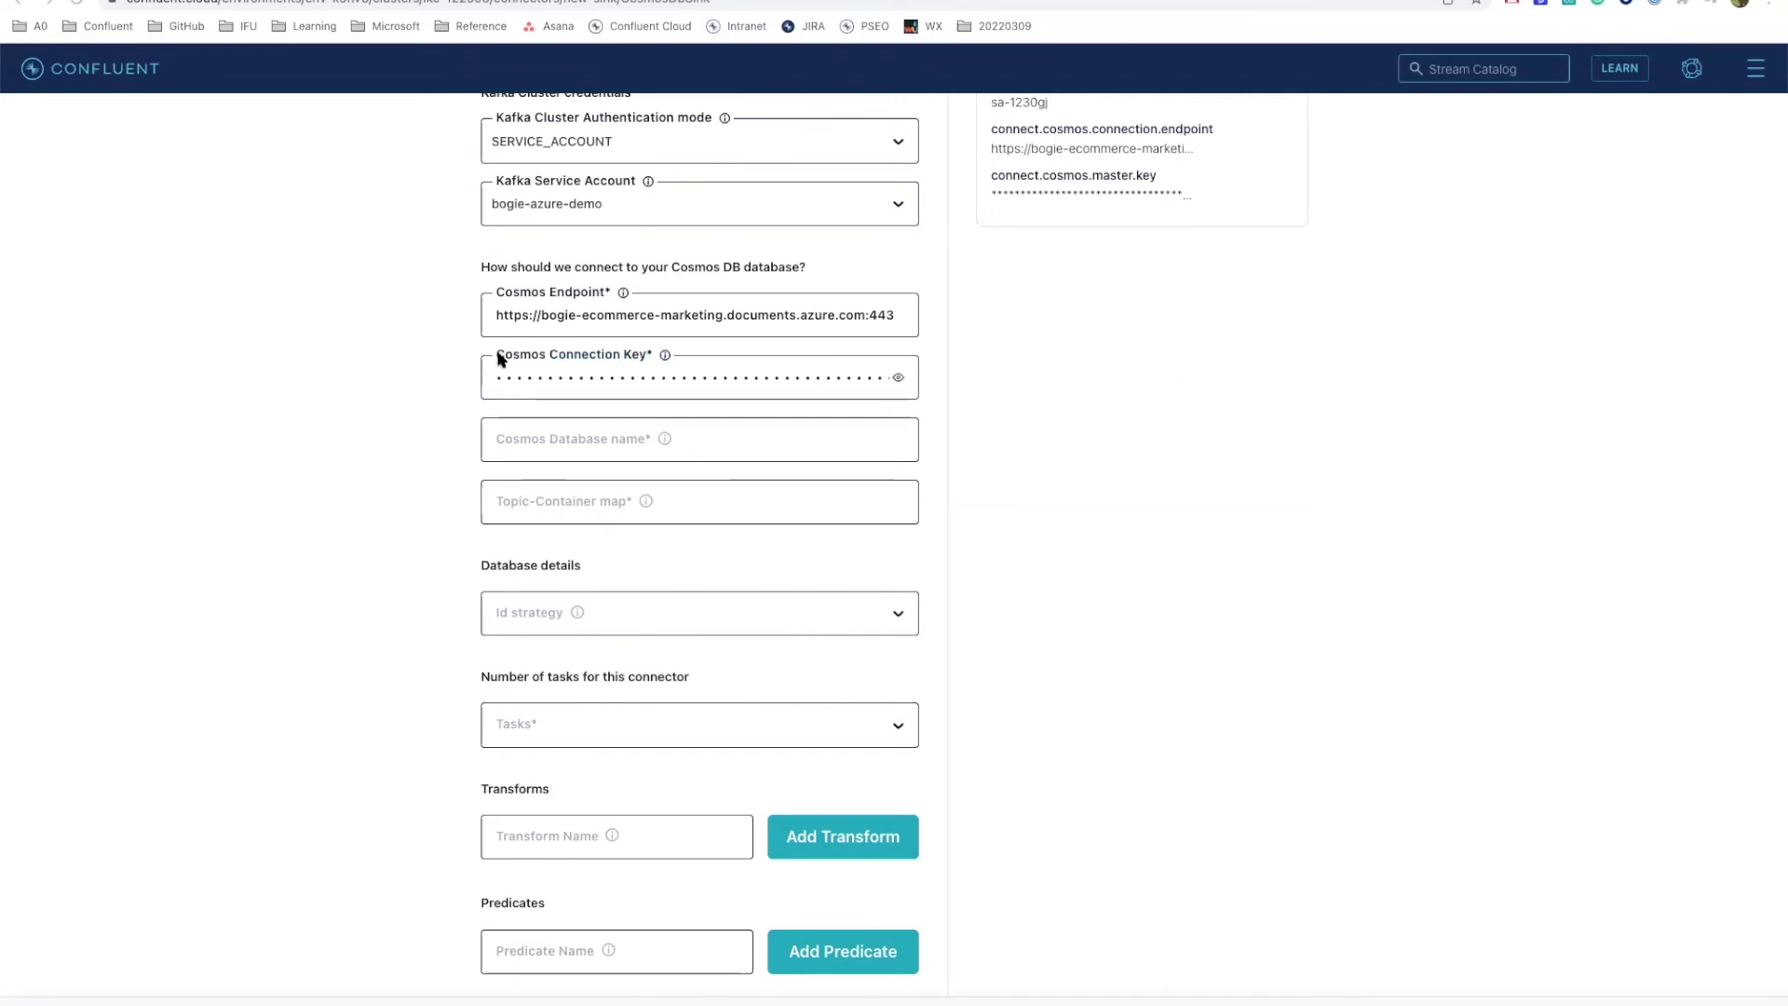
pyautogui.click(519, 365)
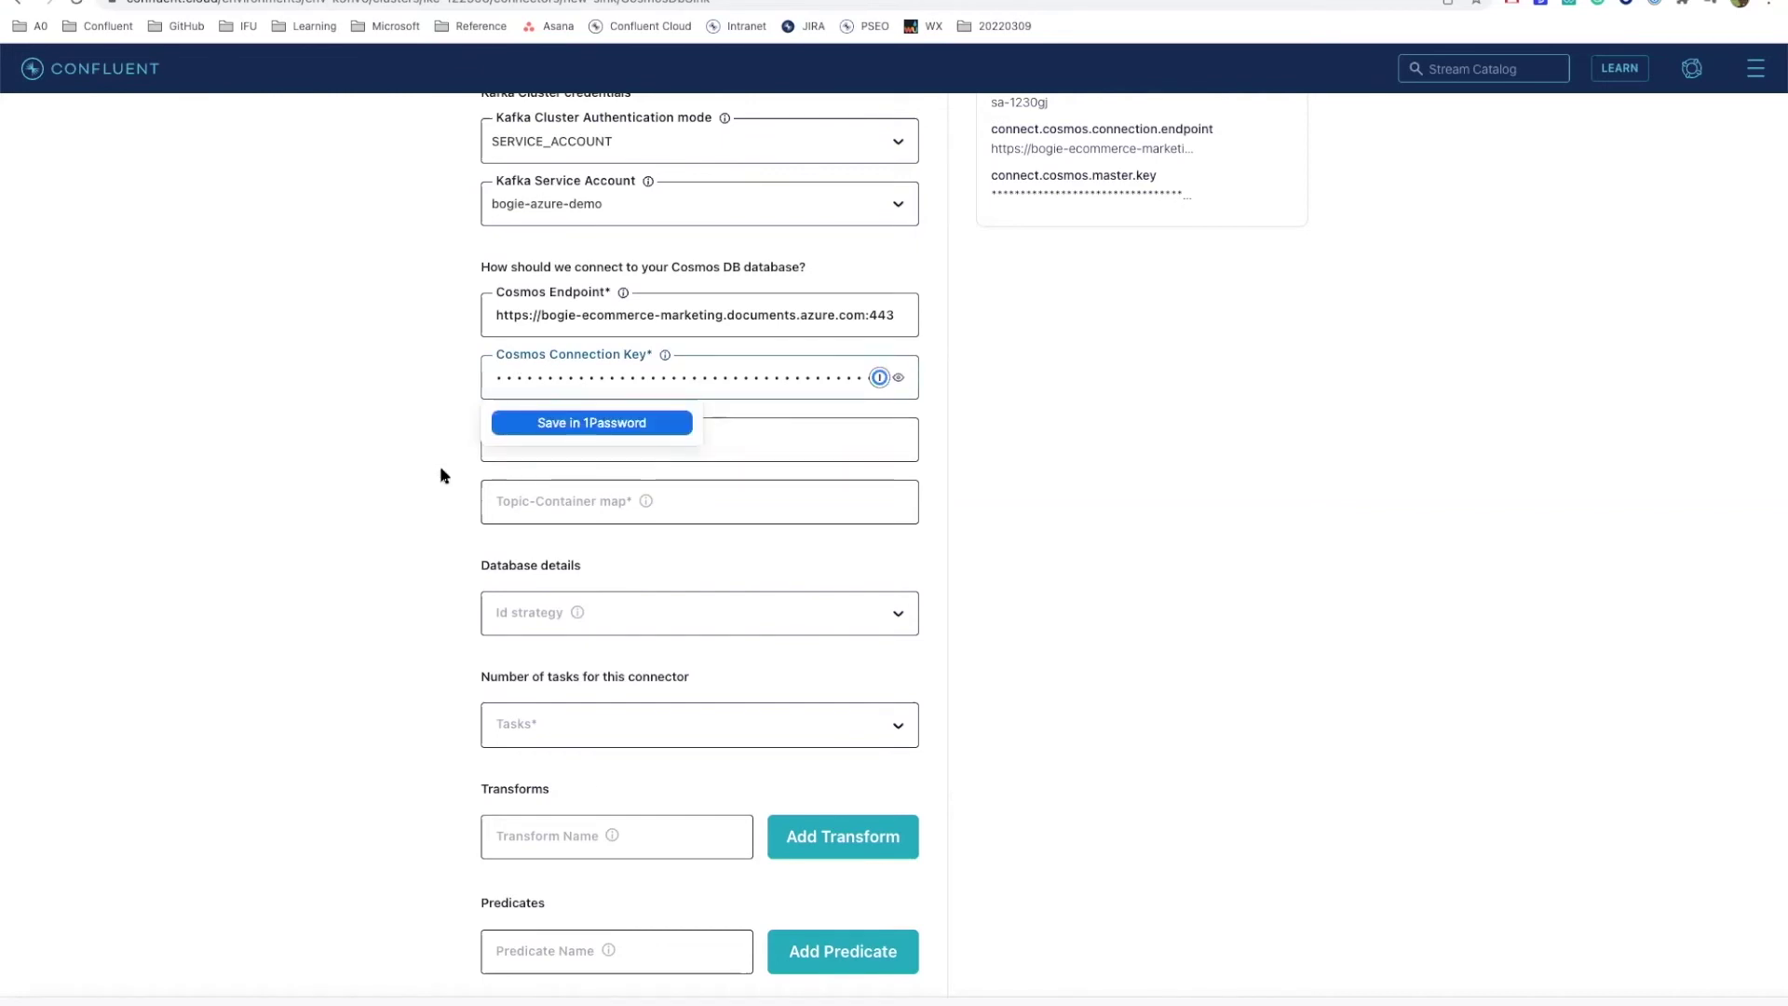
pyautogui.click(539, 439)
pyautogui.hotkey('ctrl', 'v')
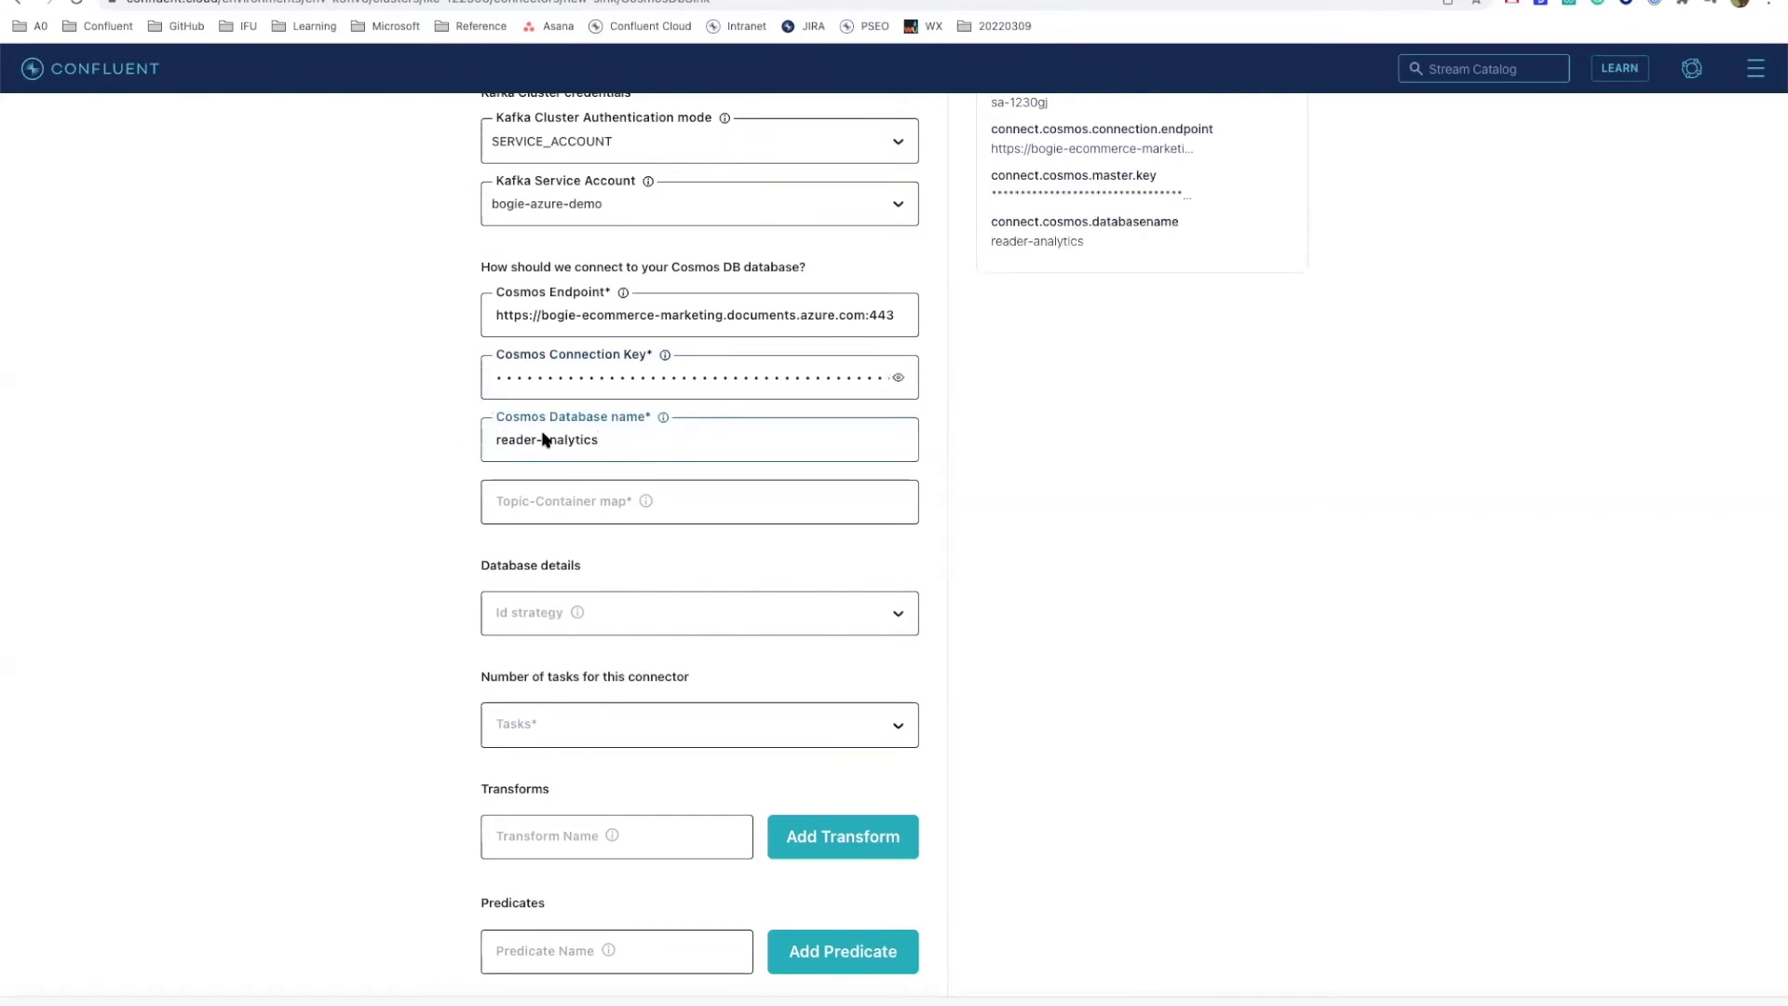
# - Map the source topic to its Cosmos container as pksqlc-gw2drACCOMPLISHED_FEMALE_READERS#accomplished-female-readers in the topic-container map
pyautogui.click(556, 501)
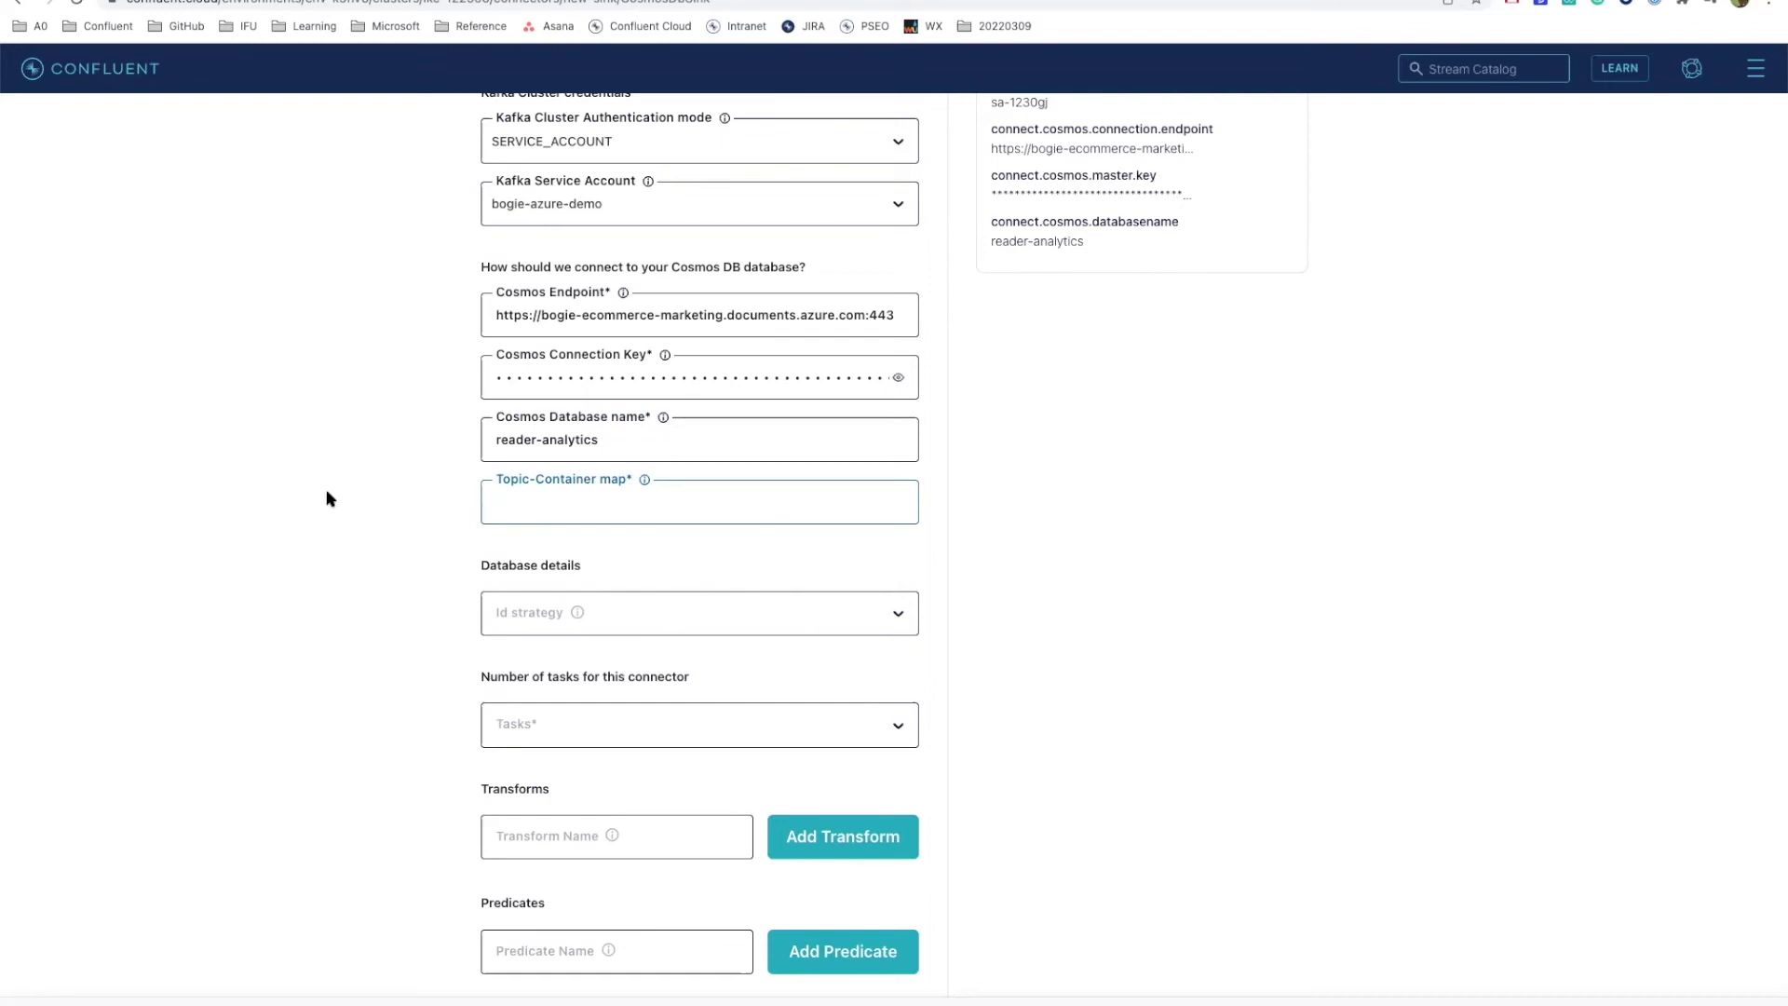
pyautogui.moveTo(643, 482)
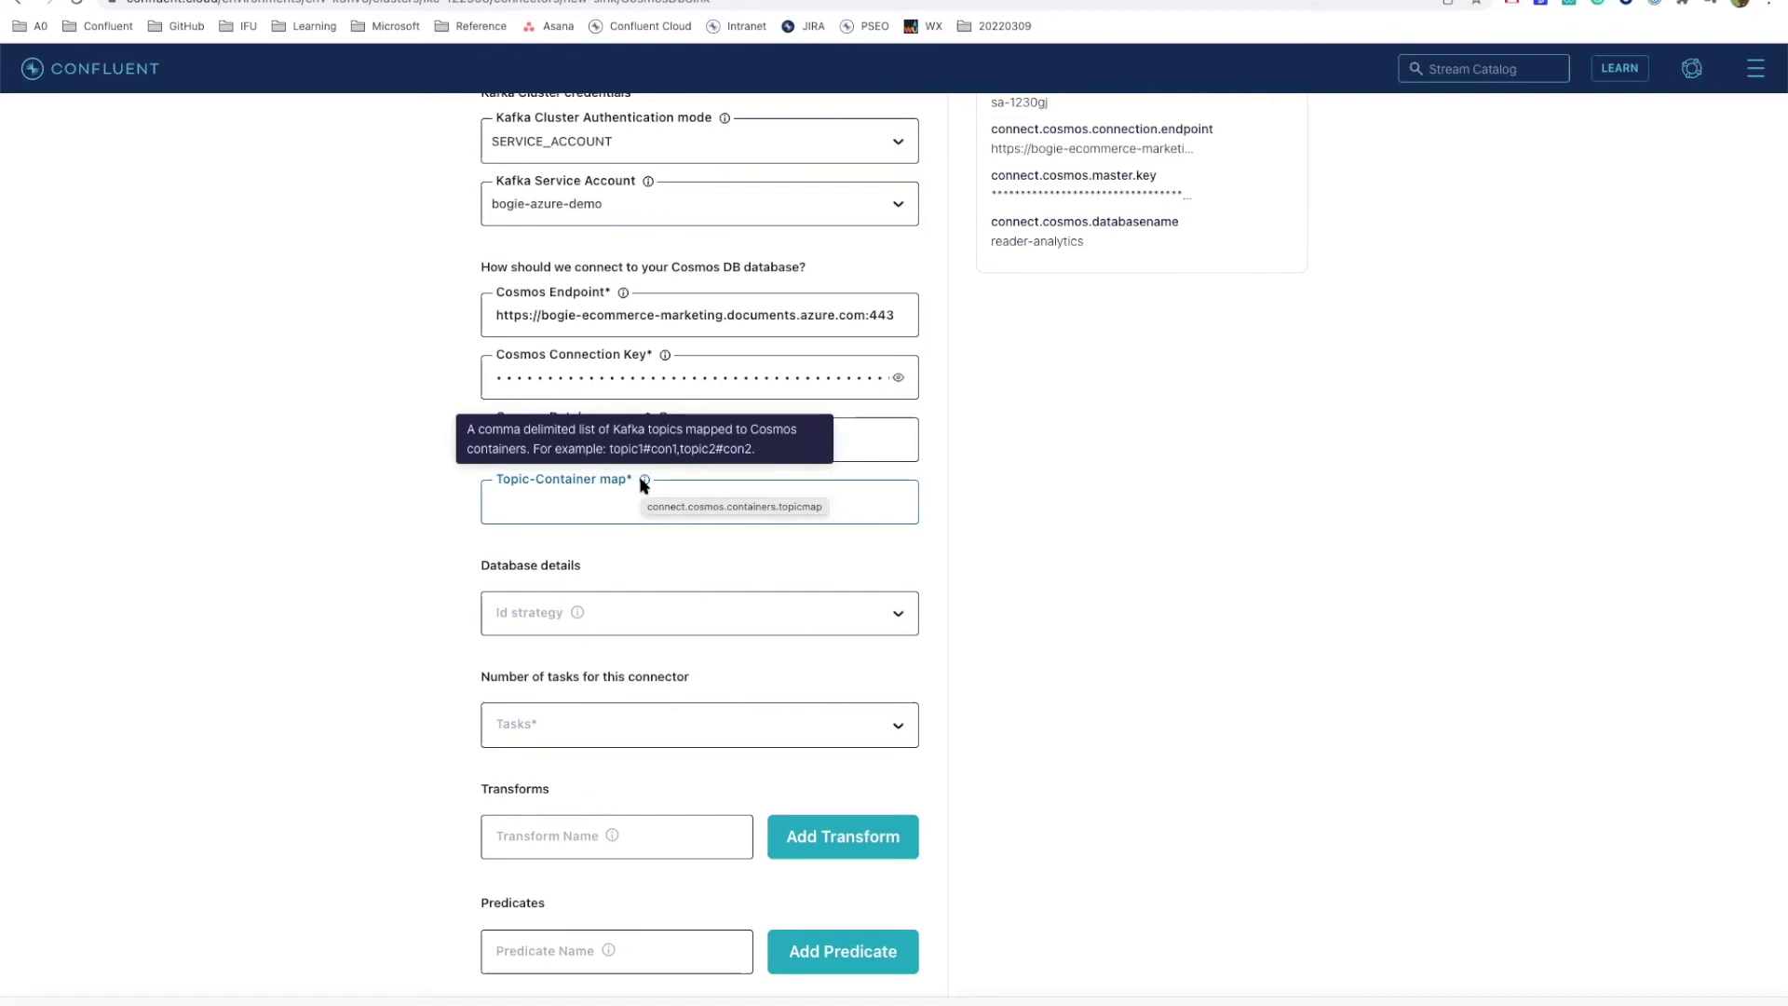
pyautogui.click(640, 484)
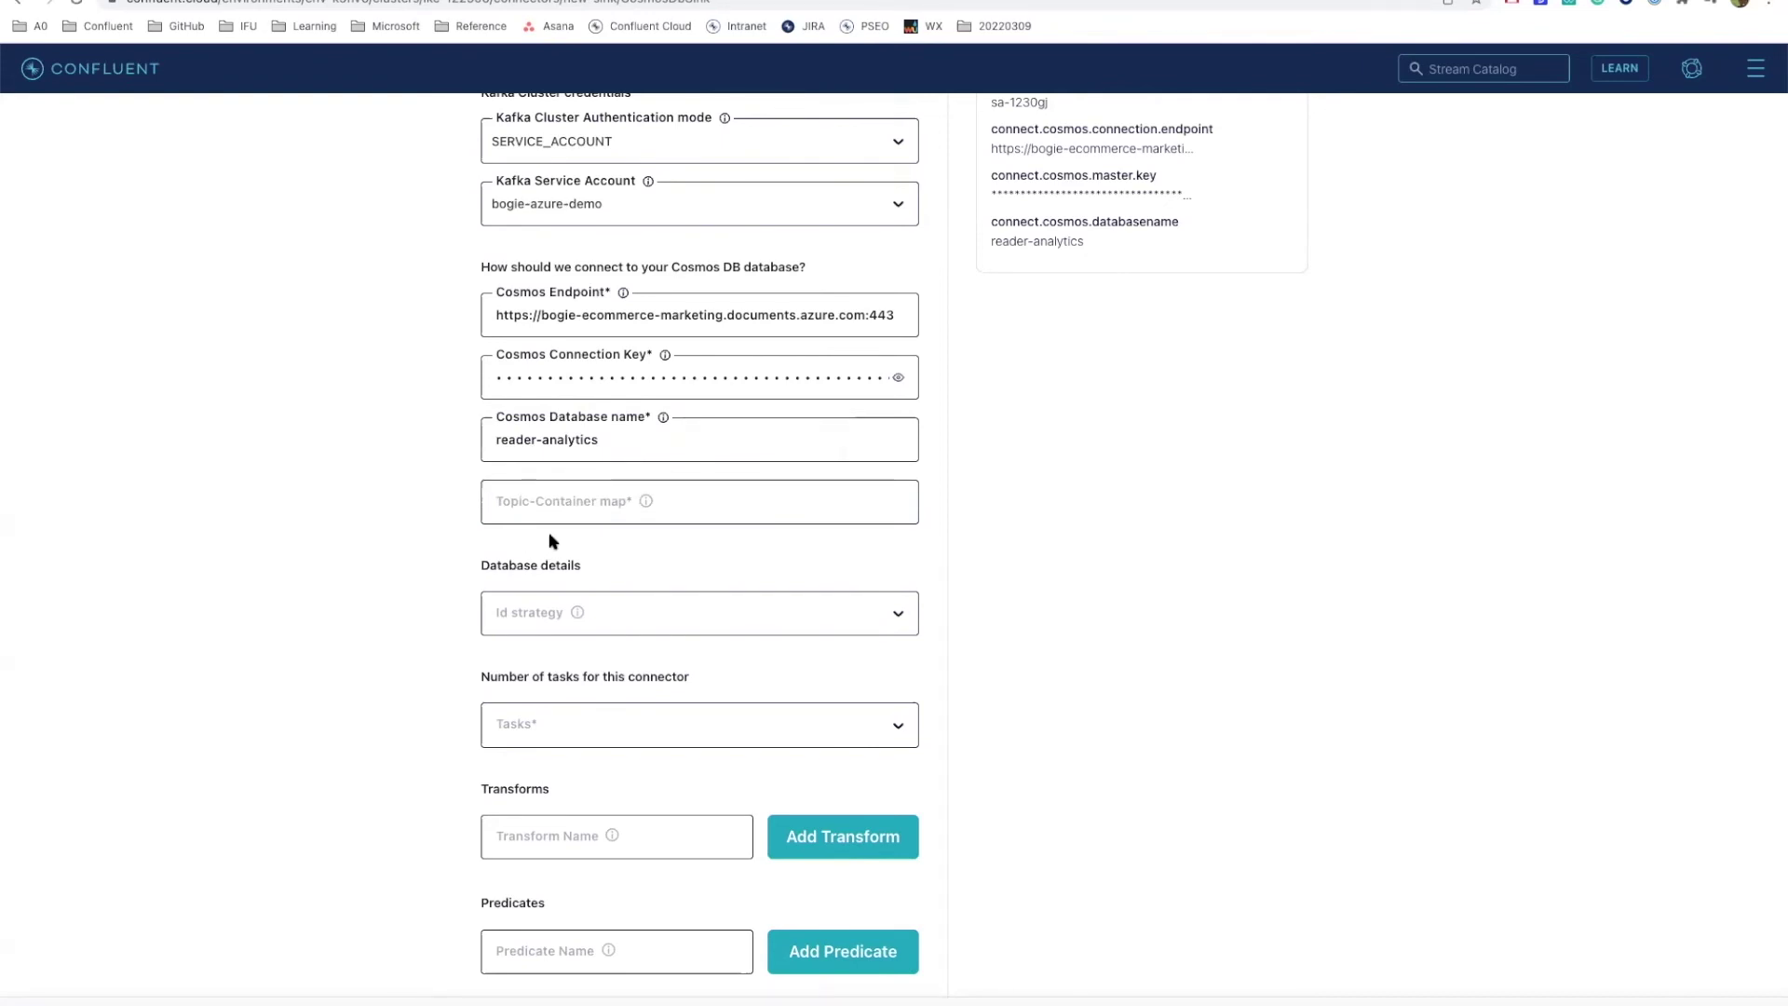
pyautogui.click(520, 503)
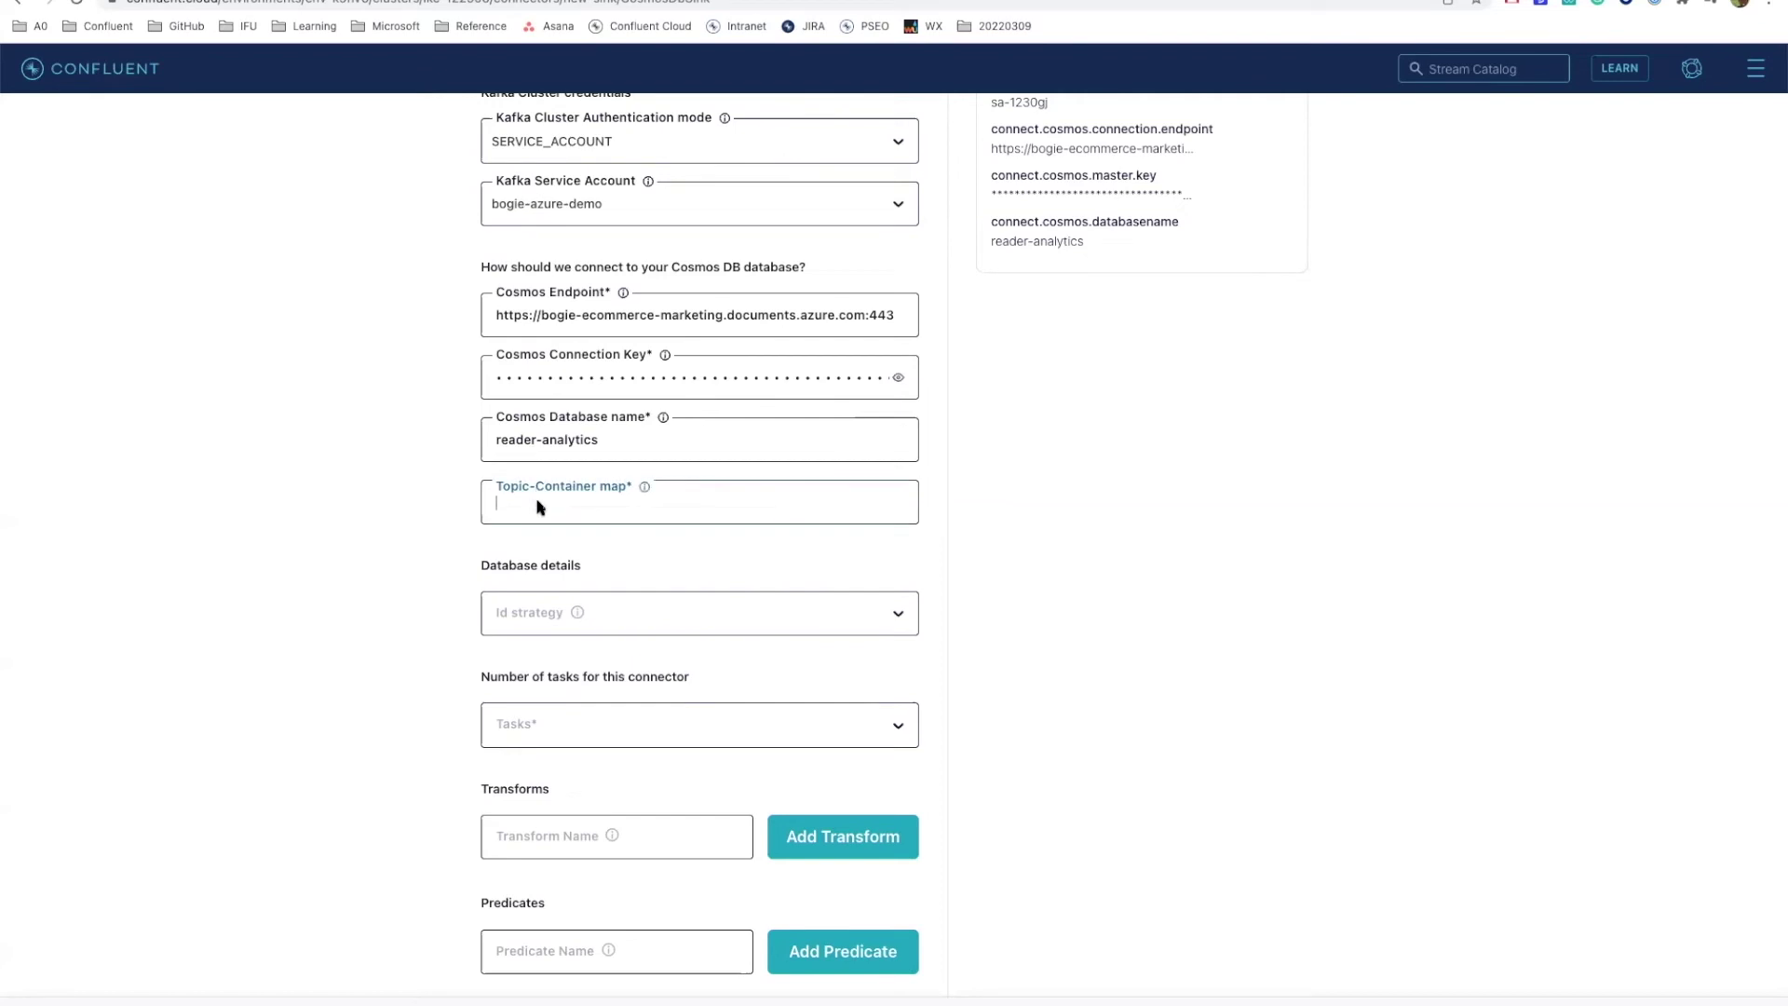
pyautogui.hotkey('ctrl', 'v')
pyautogui.write('#')
pyautogui.click(503, 475)
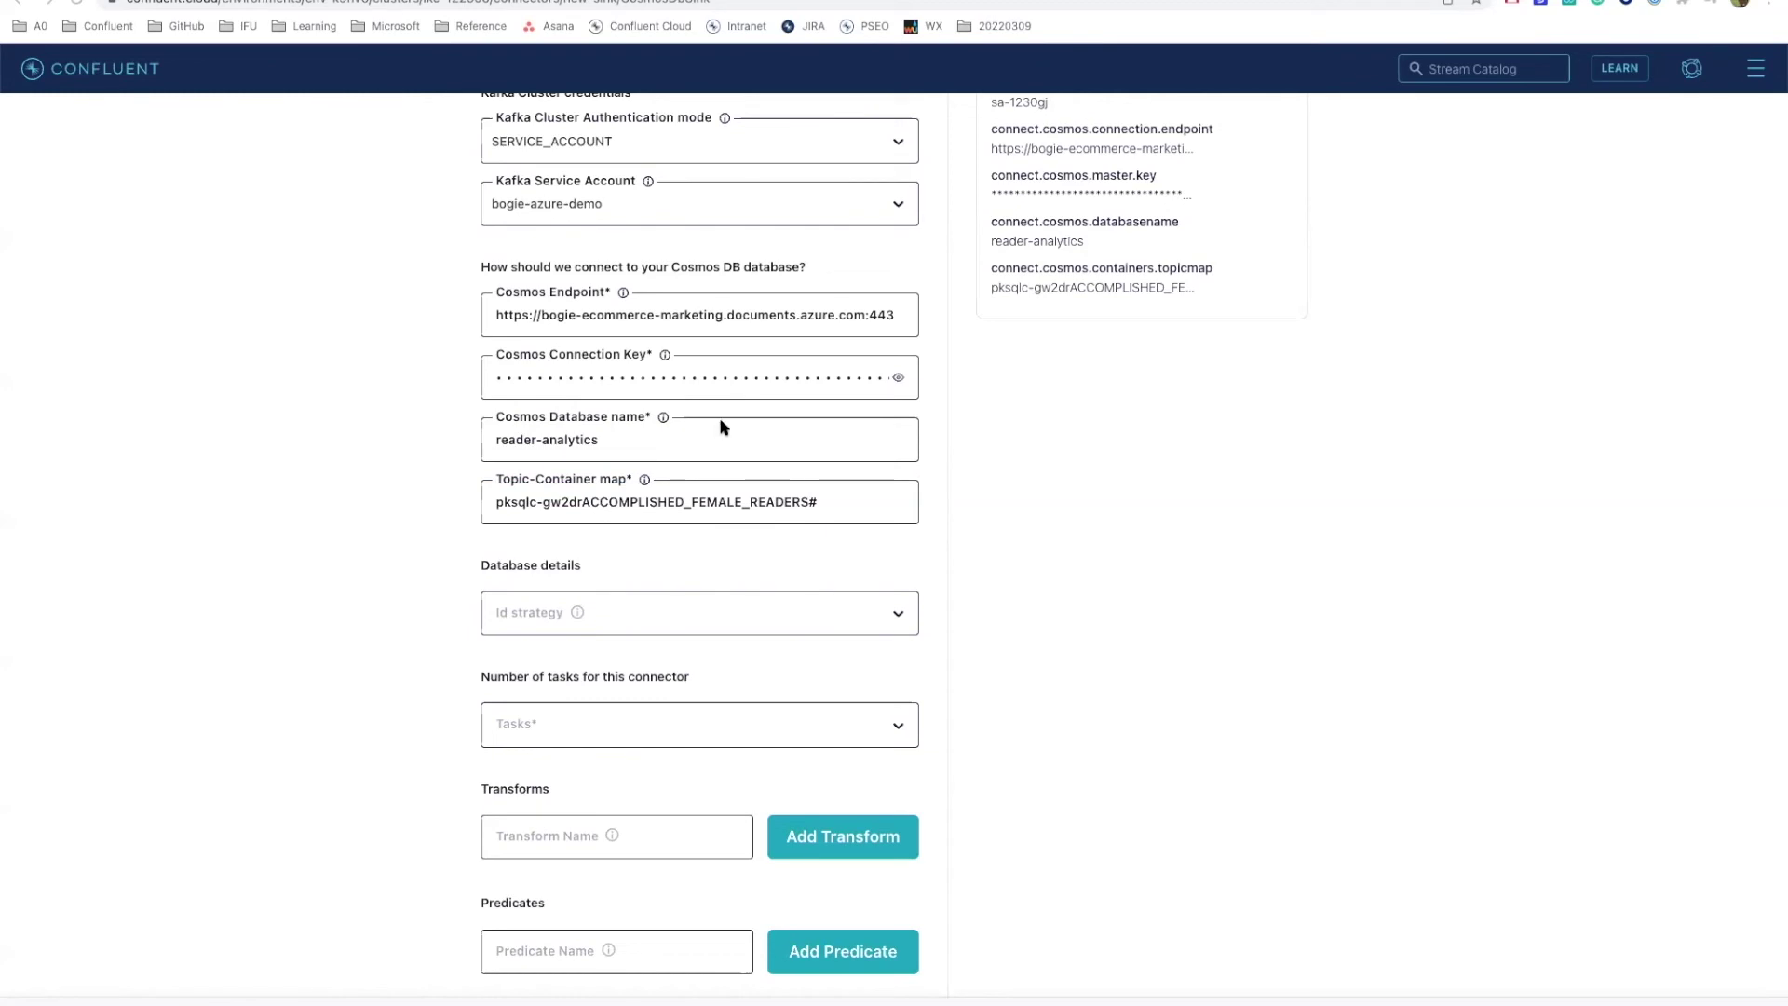
pyautogui.click(820, 503)
pyautogui.write('accomplished-female-readers')
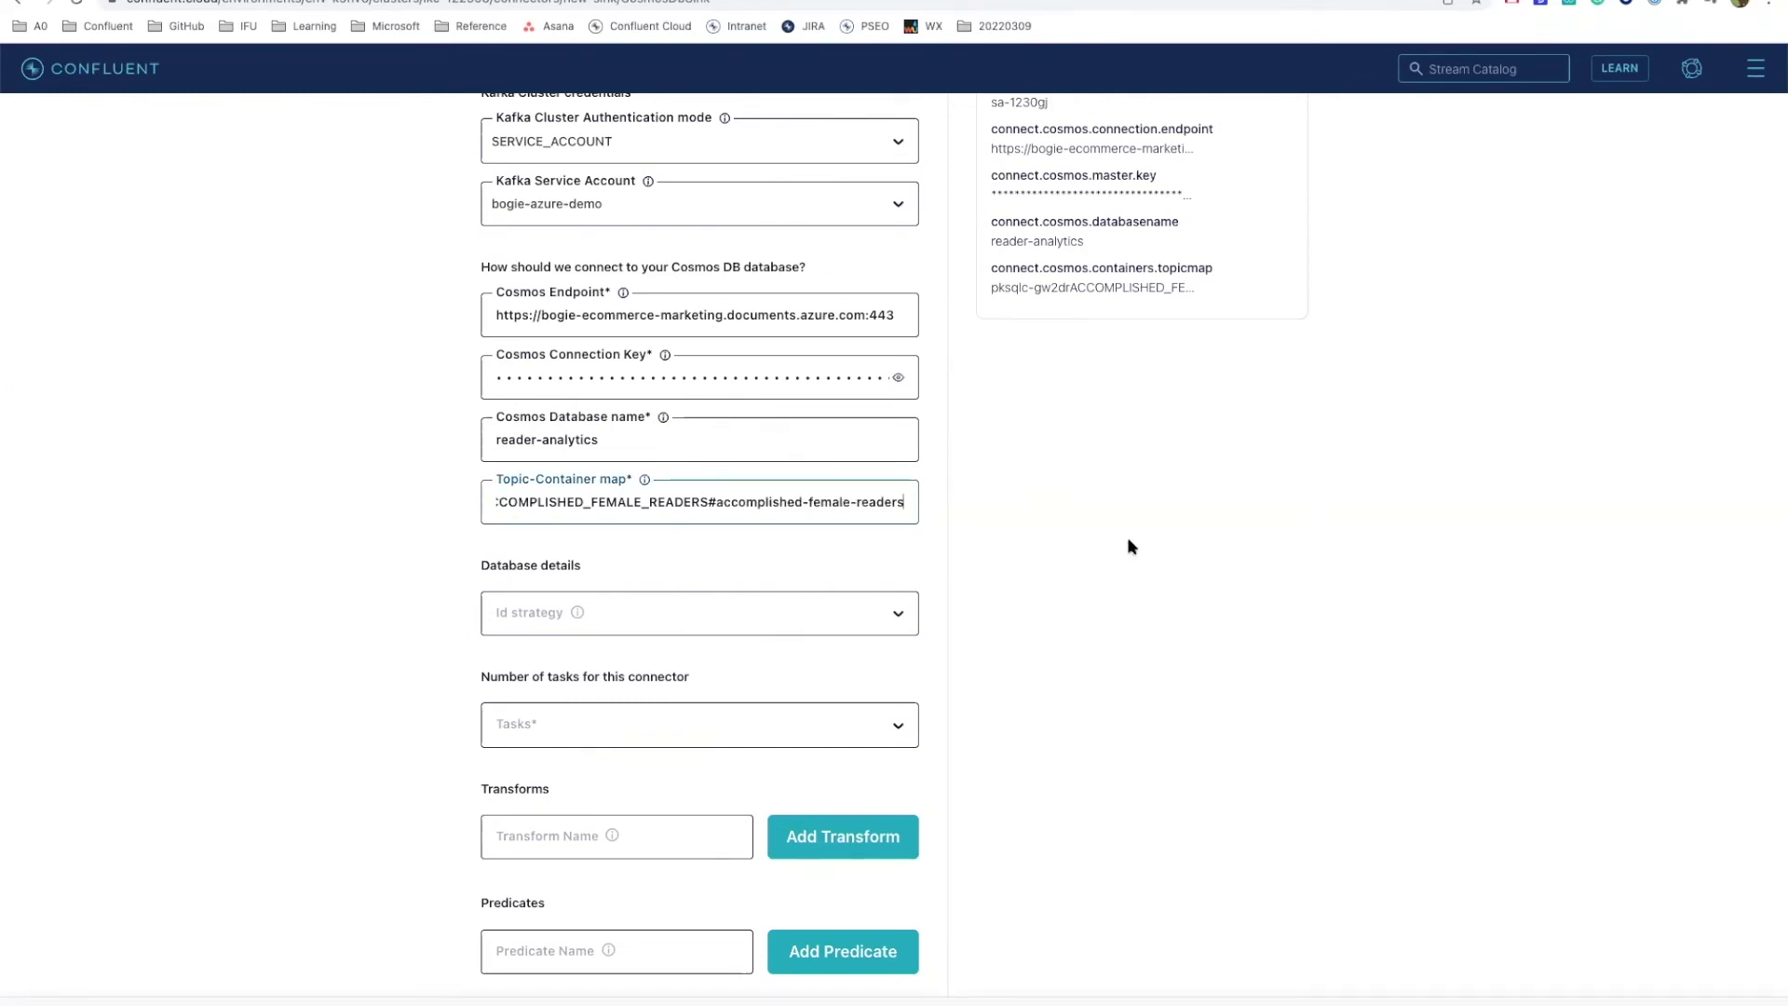
# - Choose KafkaMetadataStrategy as the connector's Id strategy and set its number of tasks to 1
pyautogui.scroll(-2, 996, 533)
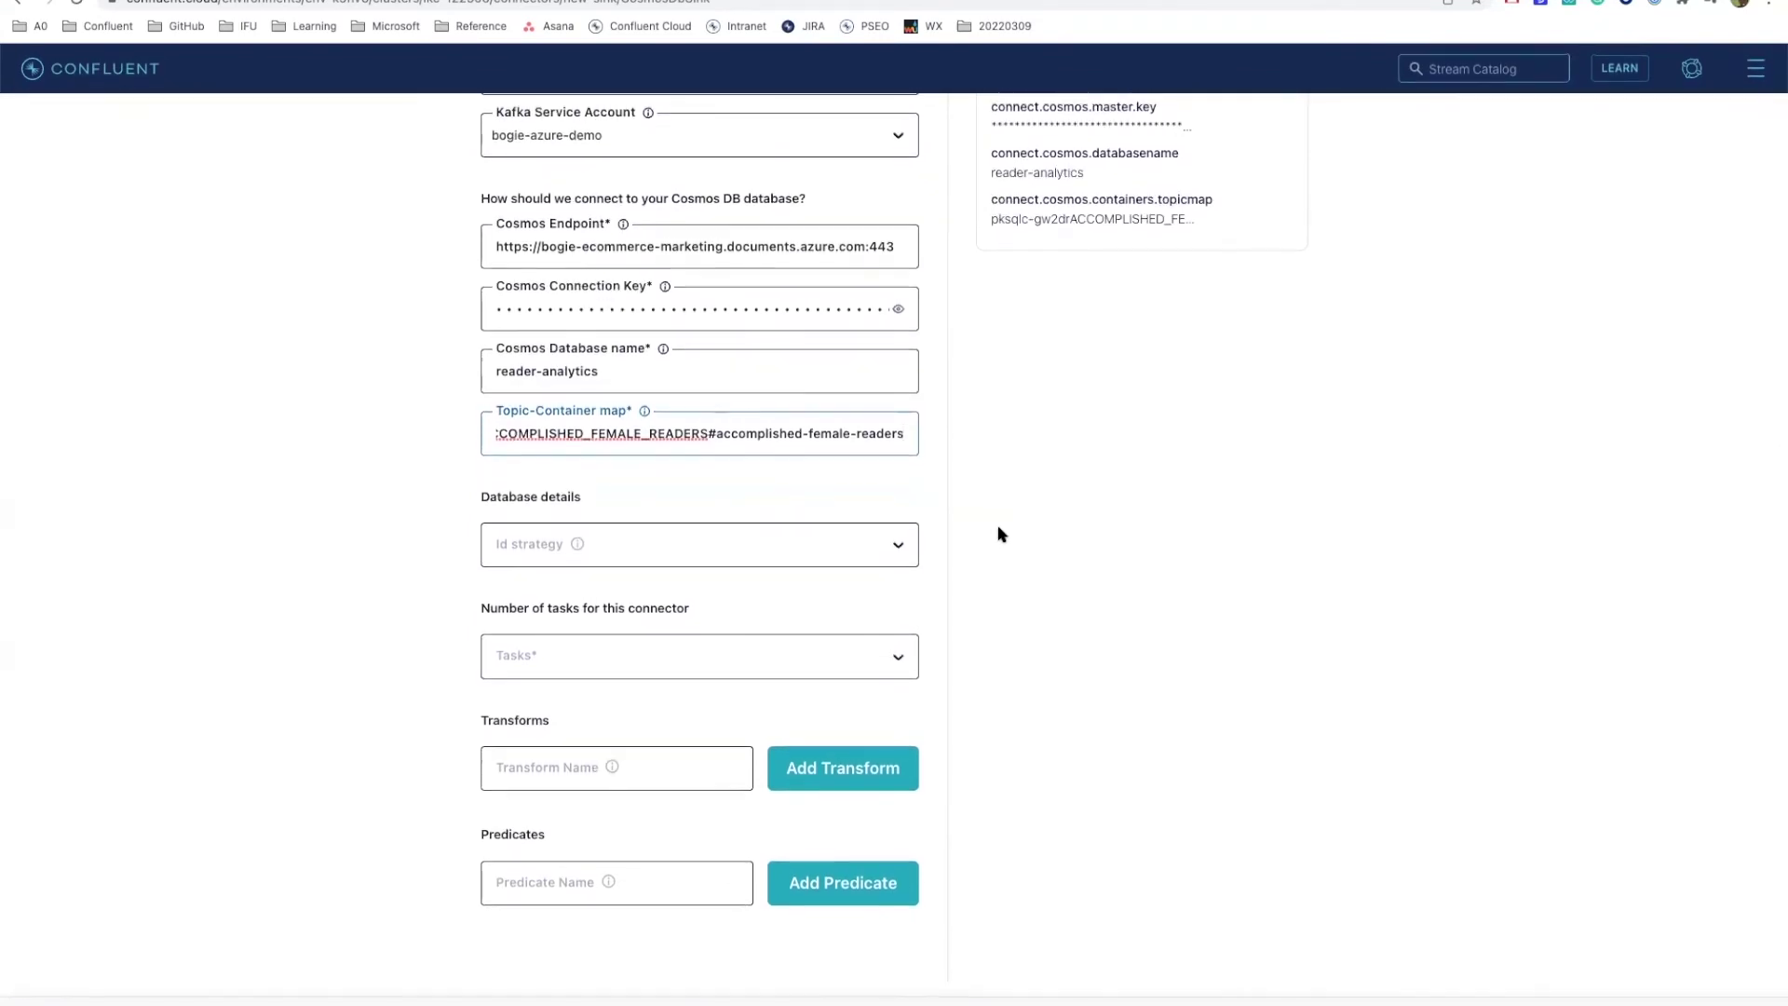
pyautogui.click(899, 549)
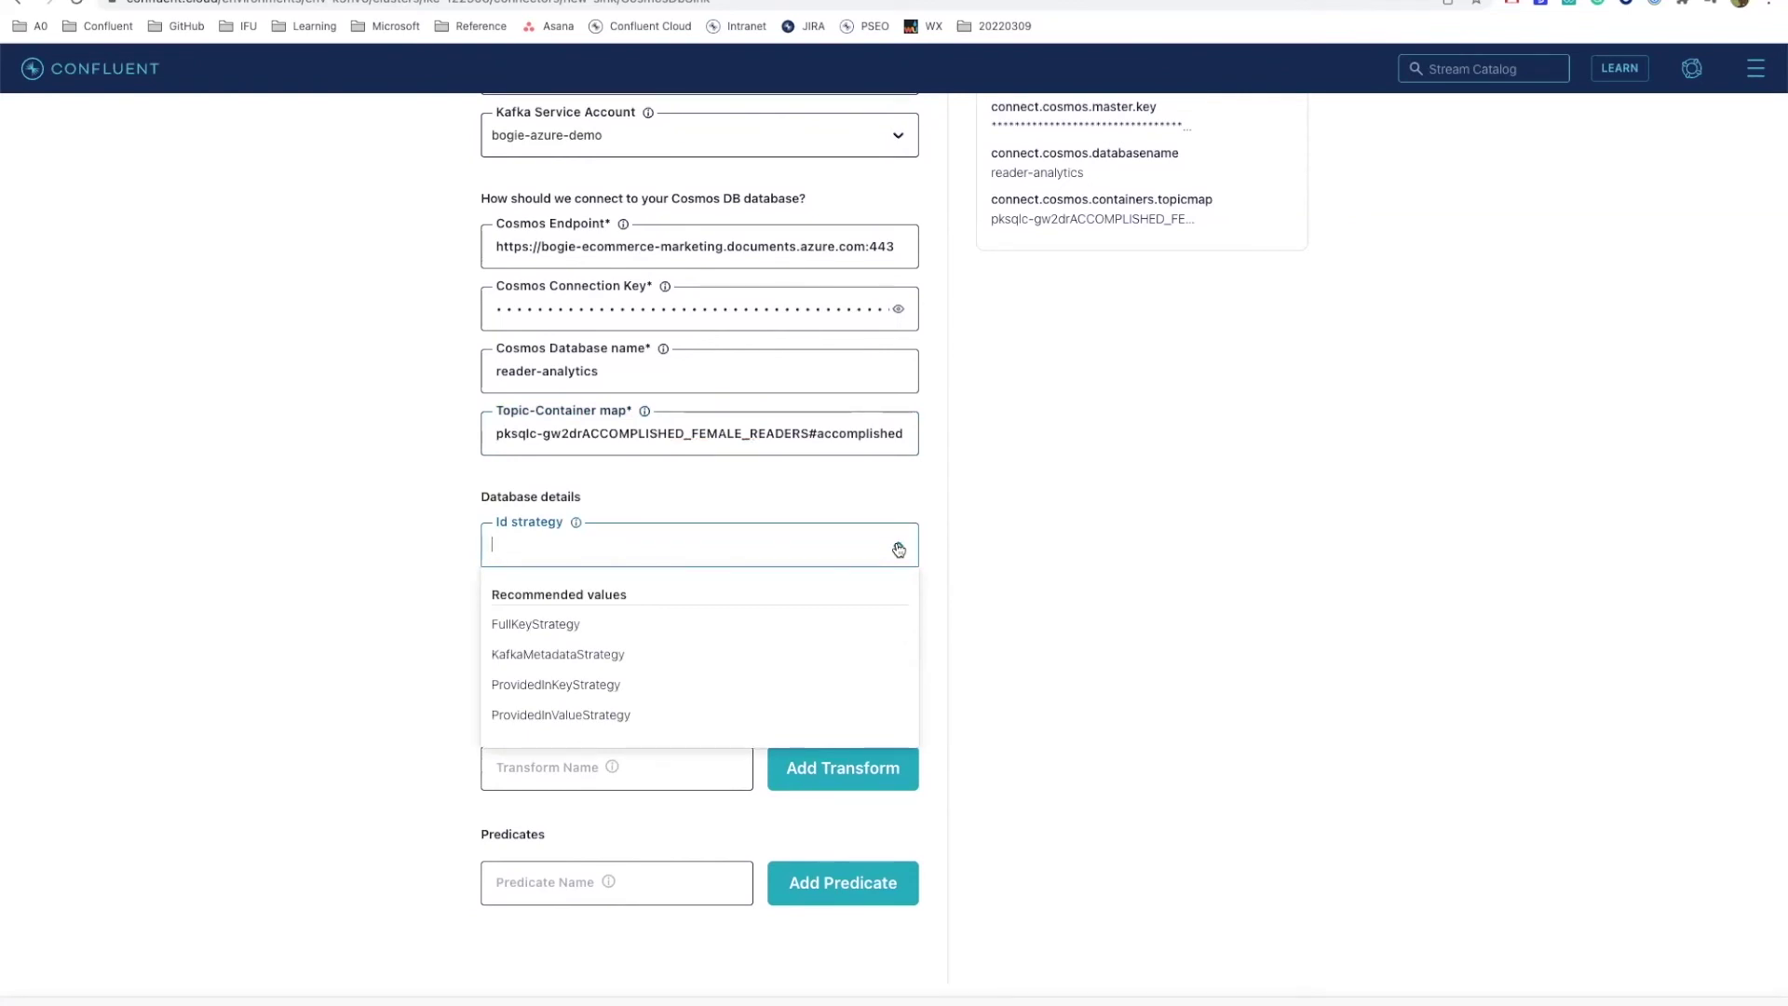
pyautogui.click(611, 656)
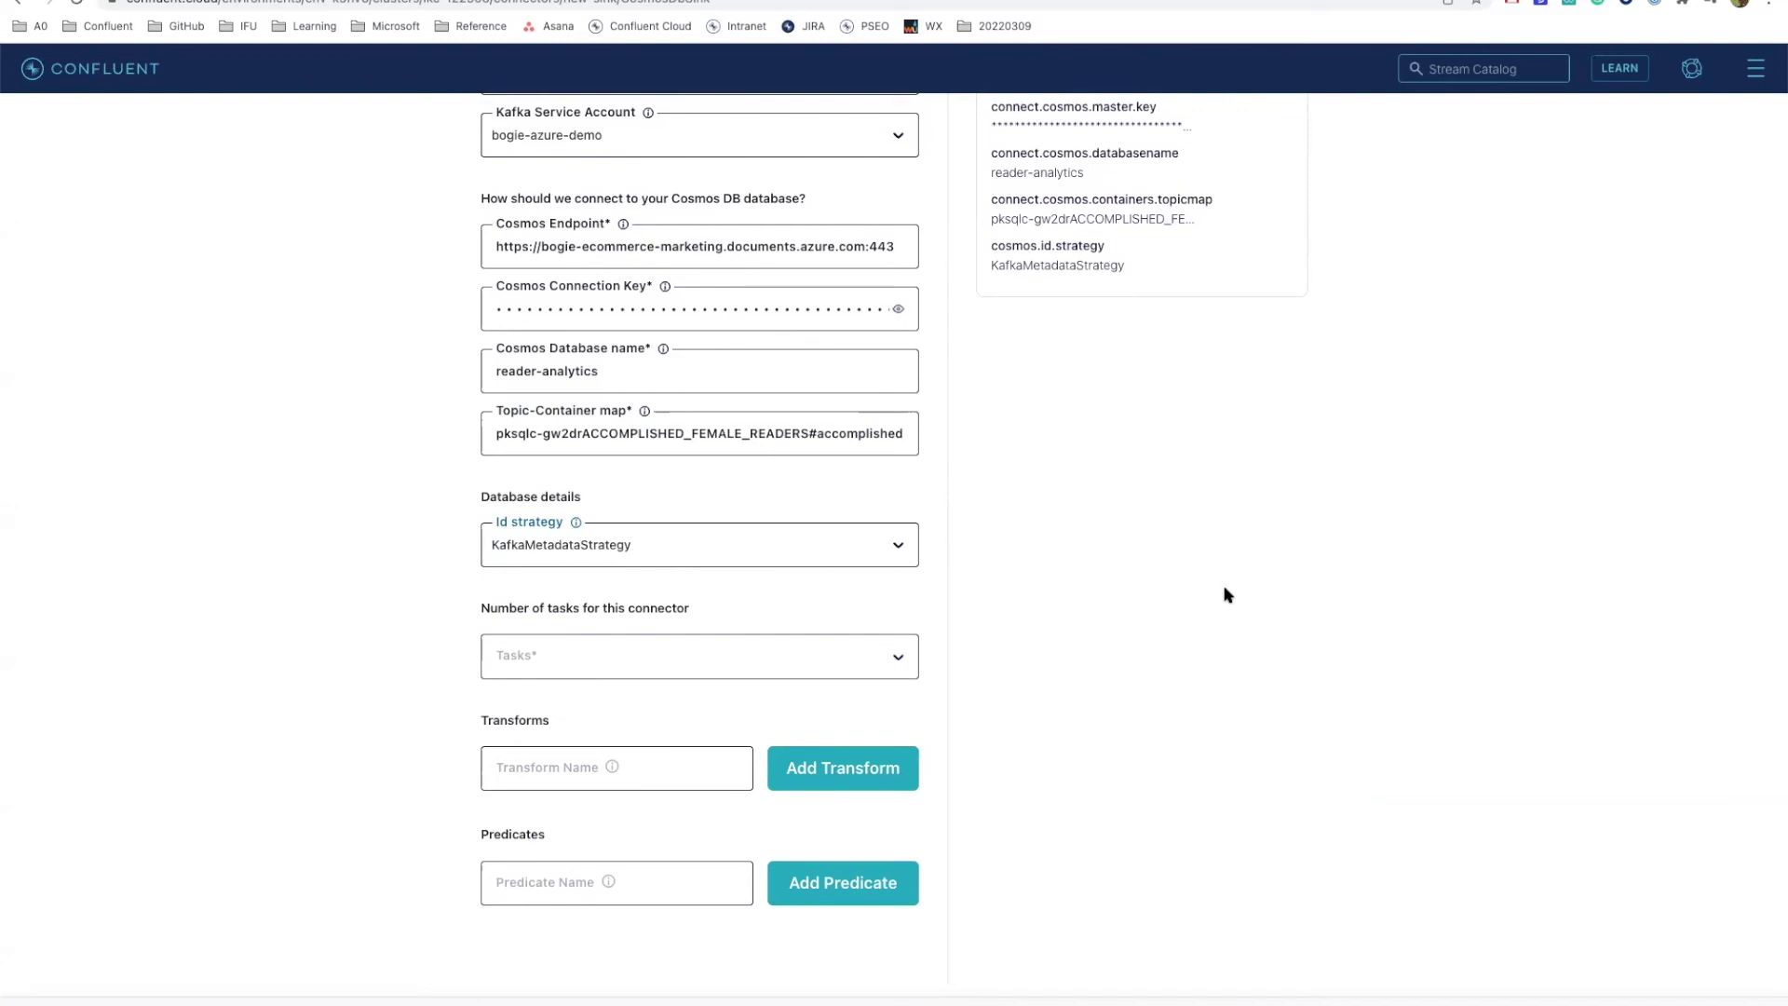
pyautogui.click(896, 659)
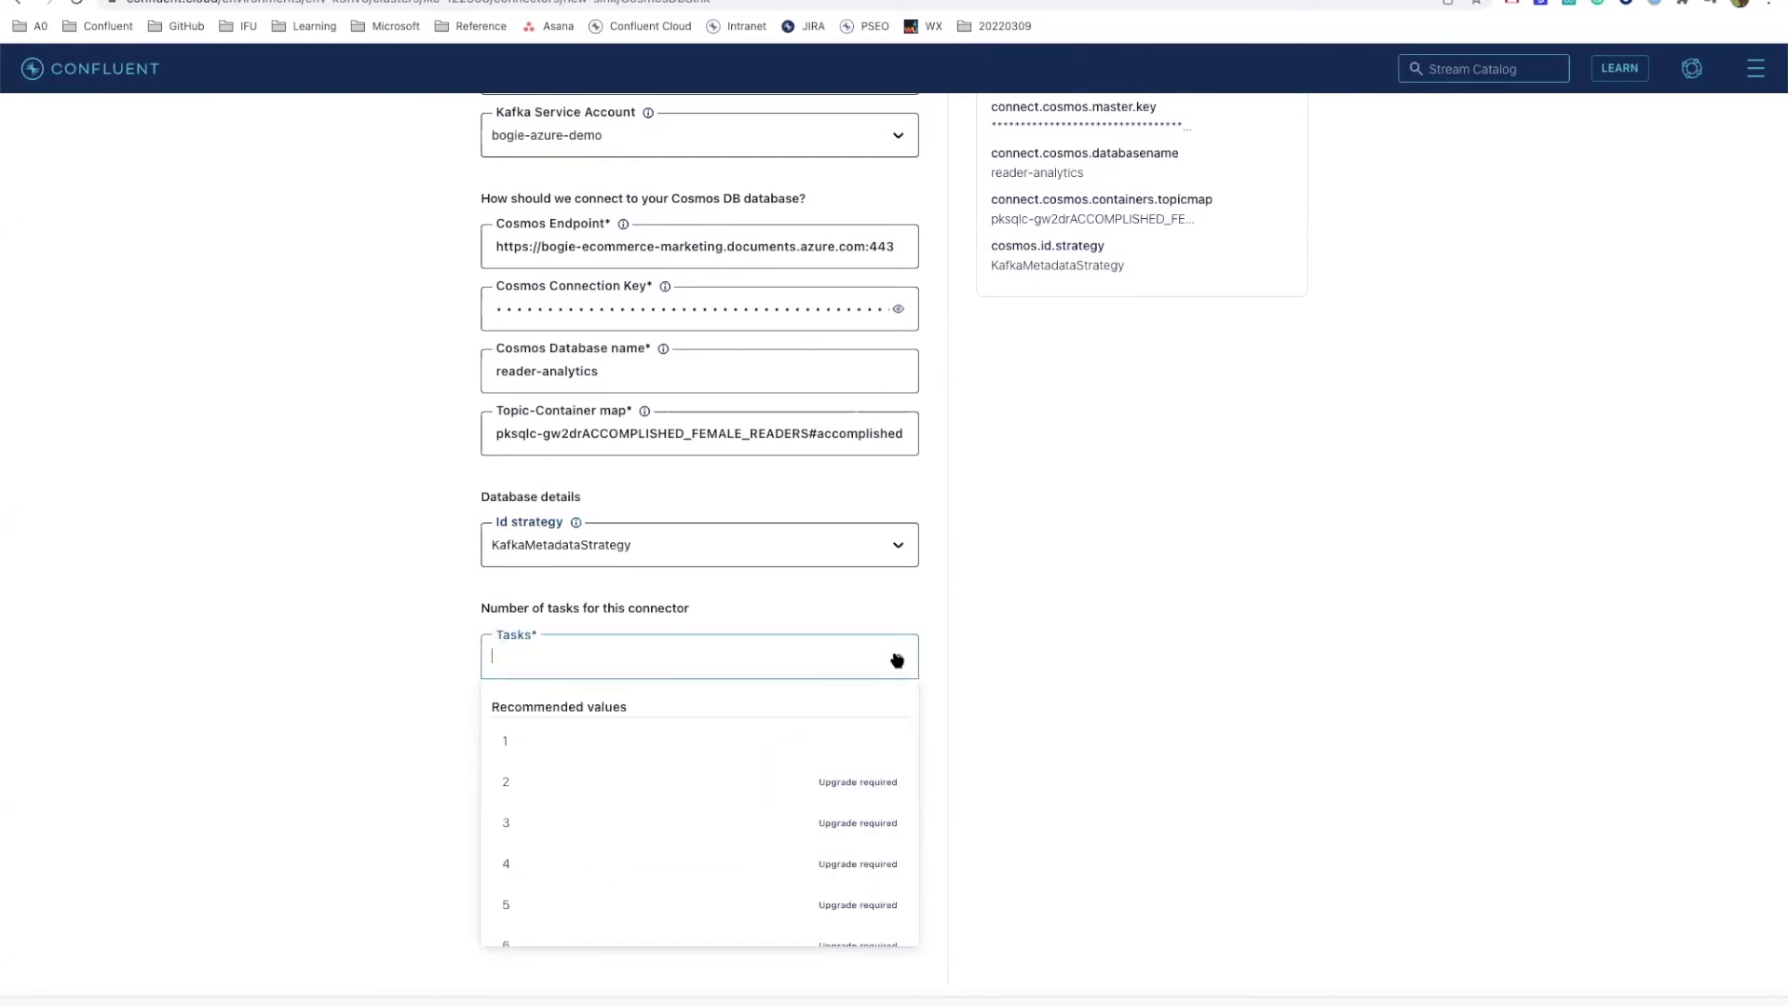
pyautogui.click(530, 739)
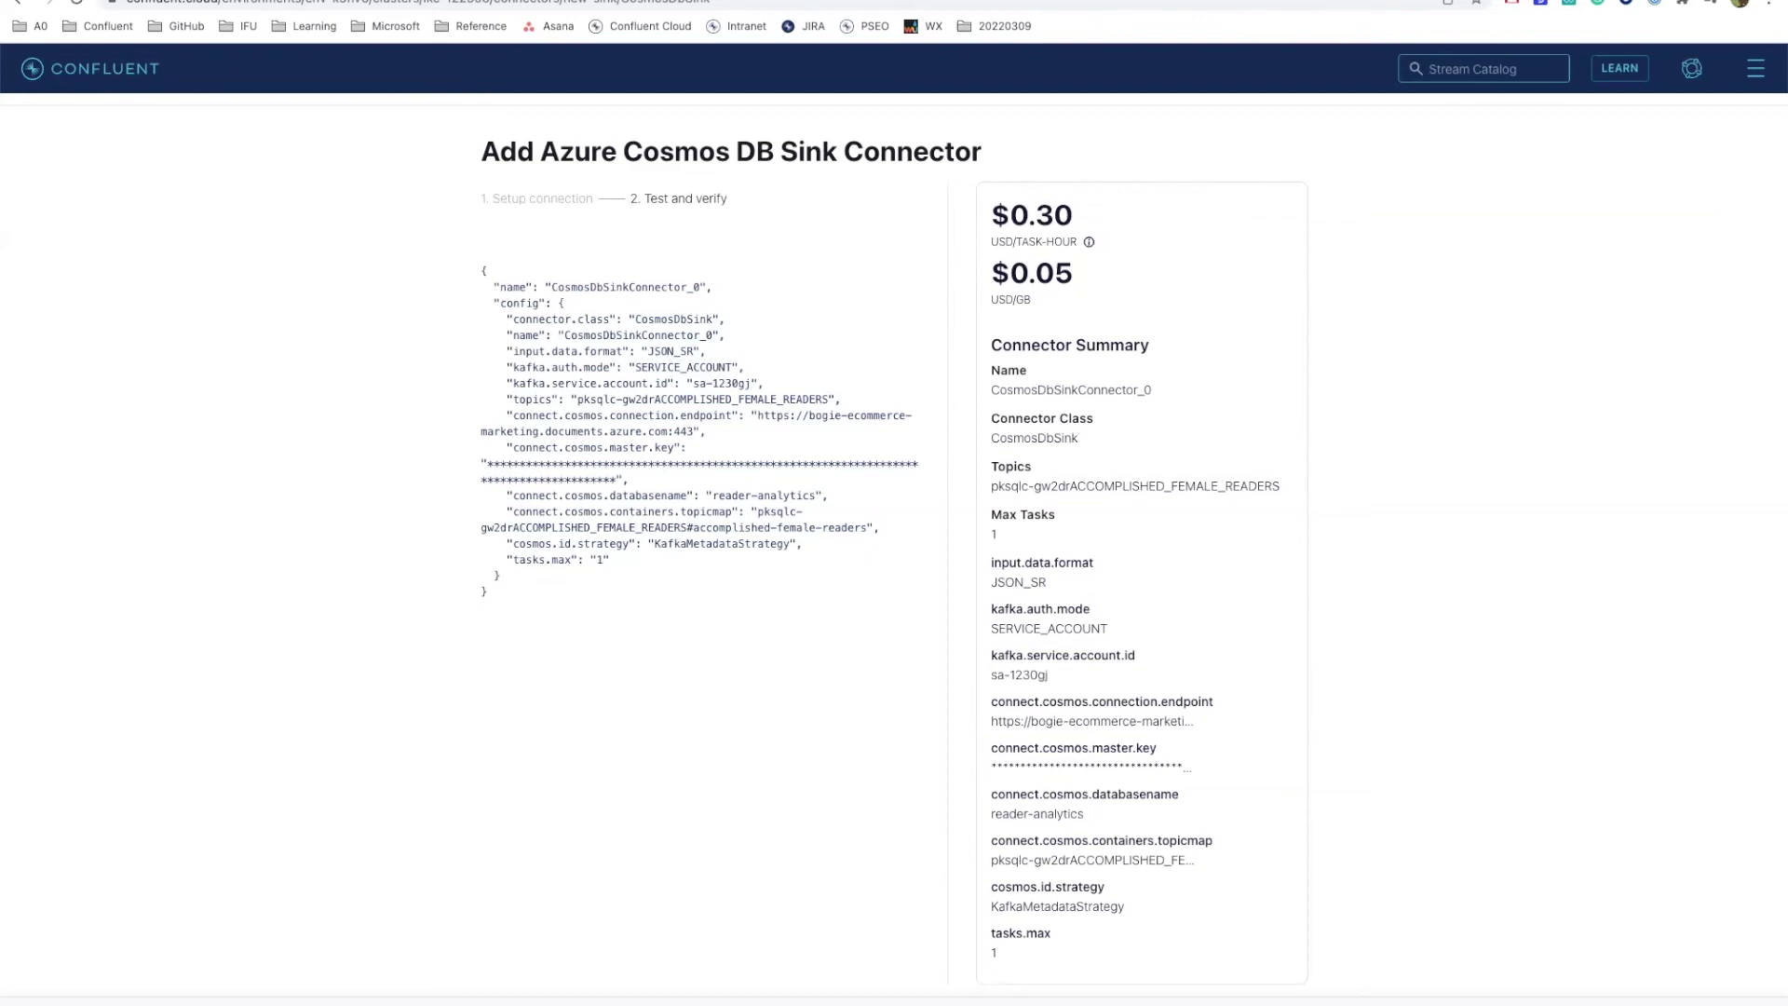
# - Launch the Cosmos DB sink connector from the verification page and open the overview of CosmosDbSinkConnector_0
pyautogui.scroll(1, 894, 549)
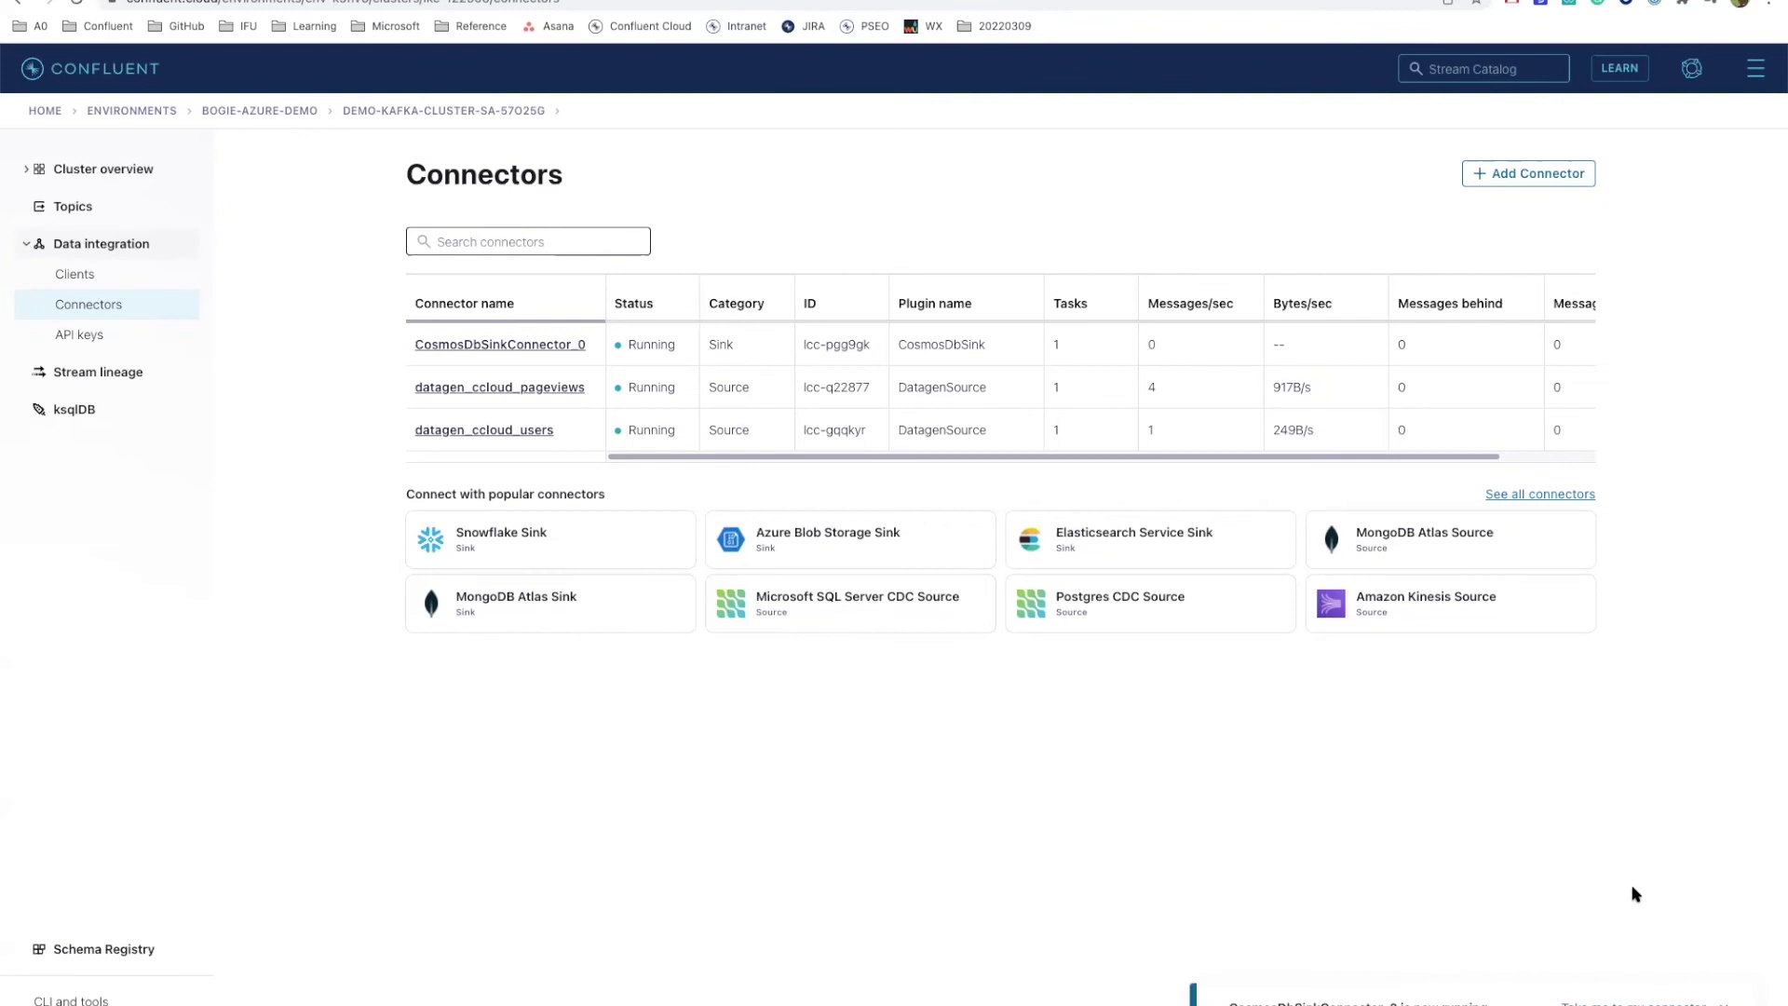
pyautogui.click(503, 344)
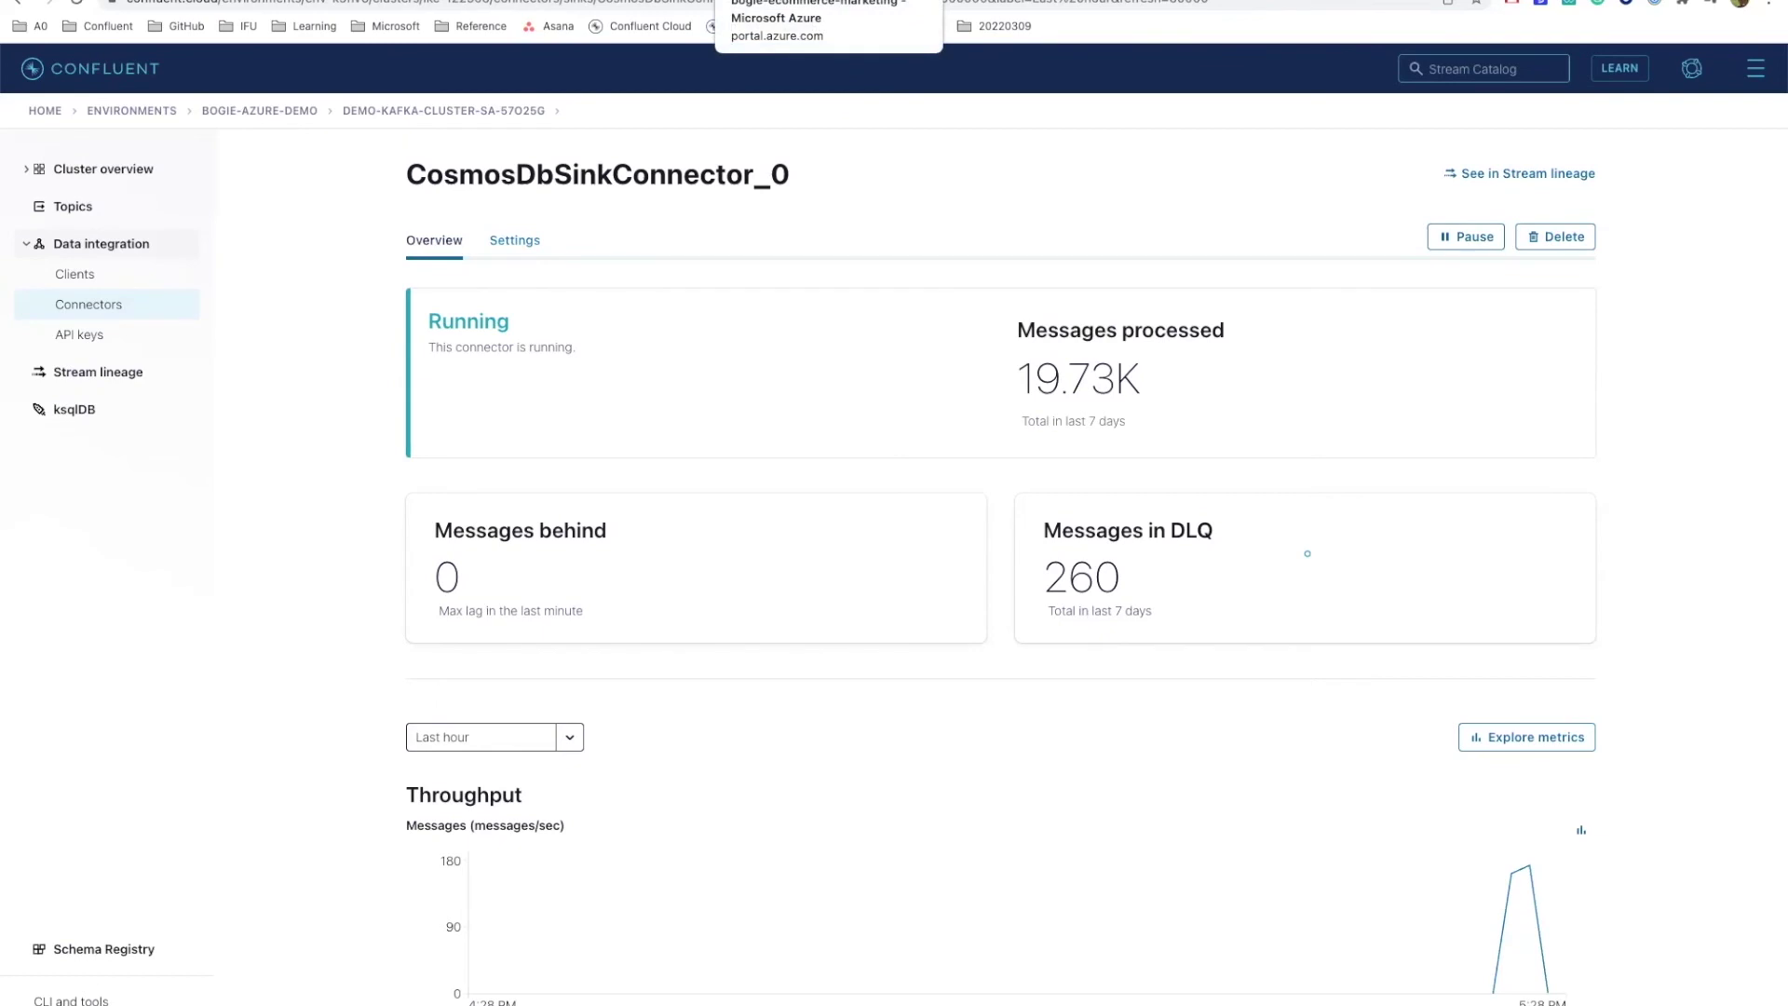
# - Switch to Azure Cosmos DB Data Explorer and reload the items of the accomplished-female-readers container in reader-analytics
pyautogui.click(810, 0)
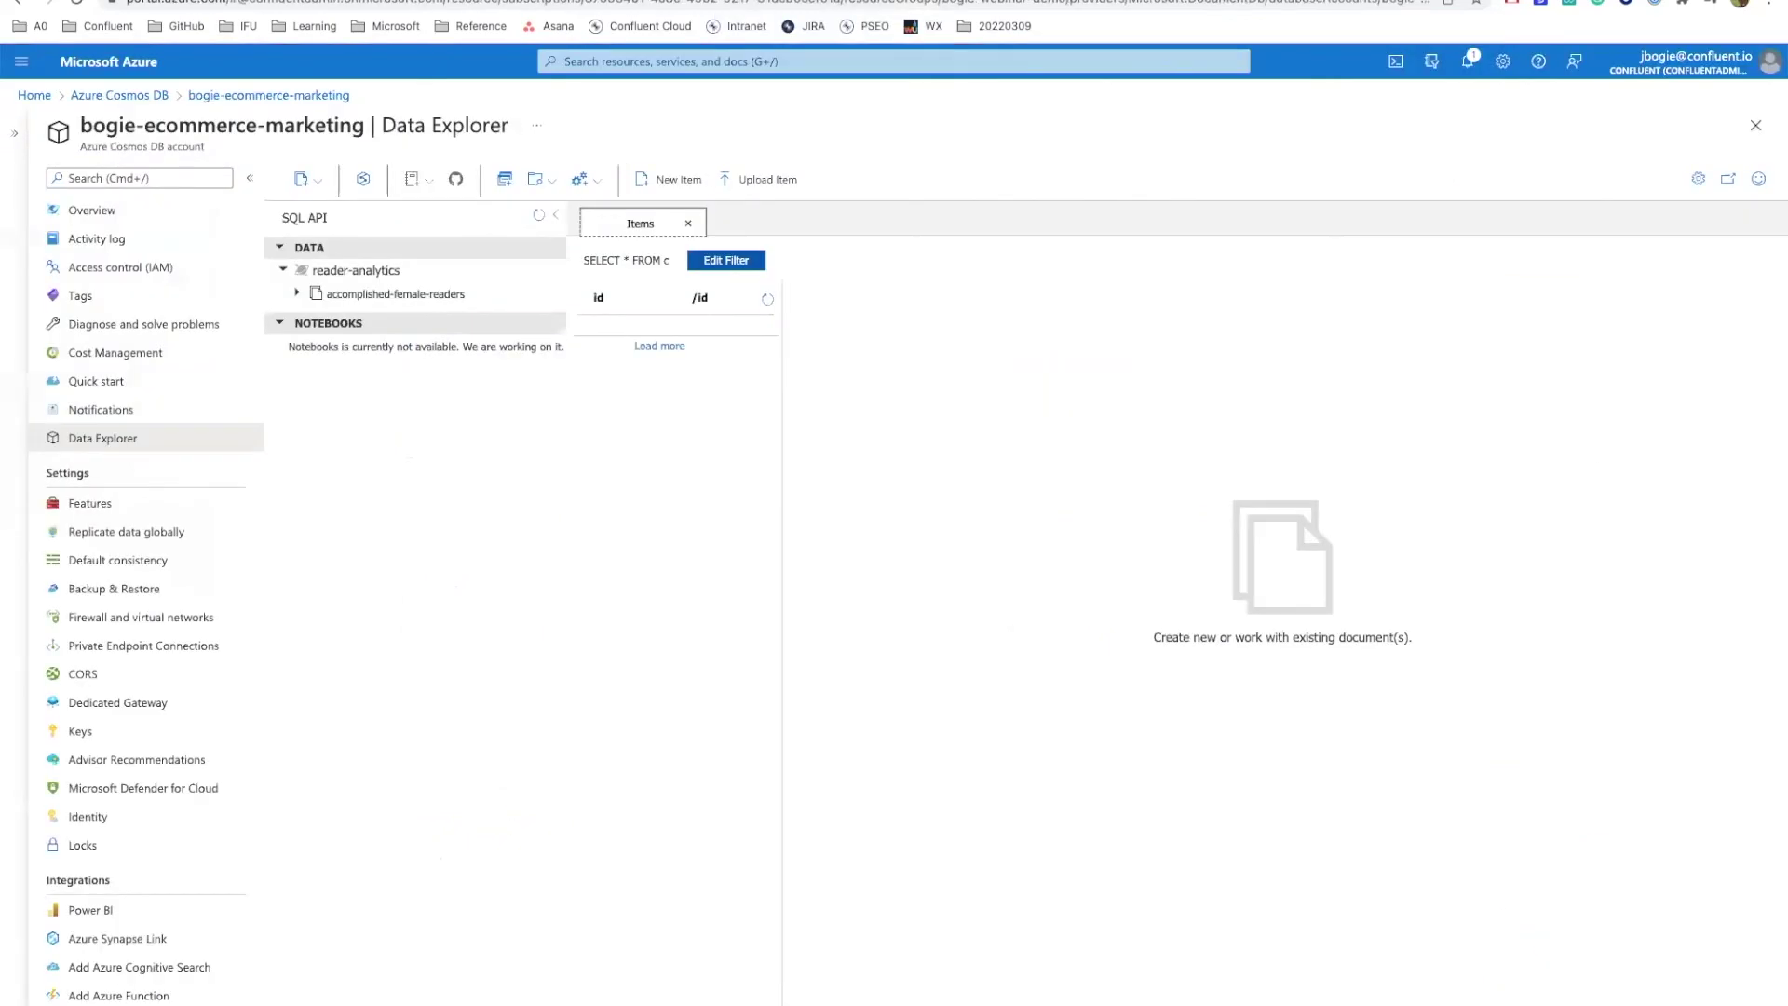
pyautogui.click(296, 295)
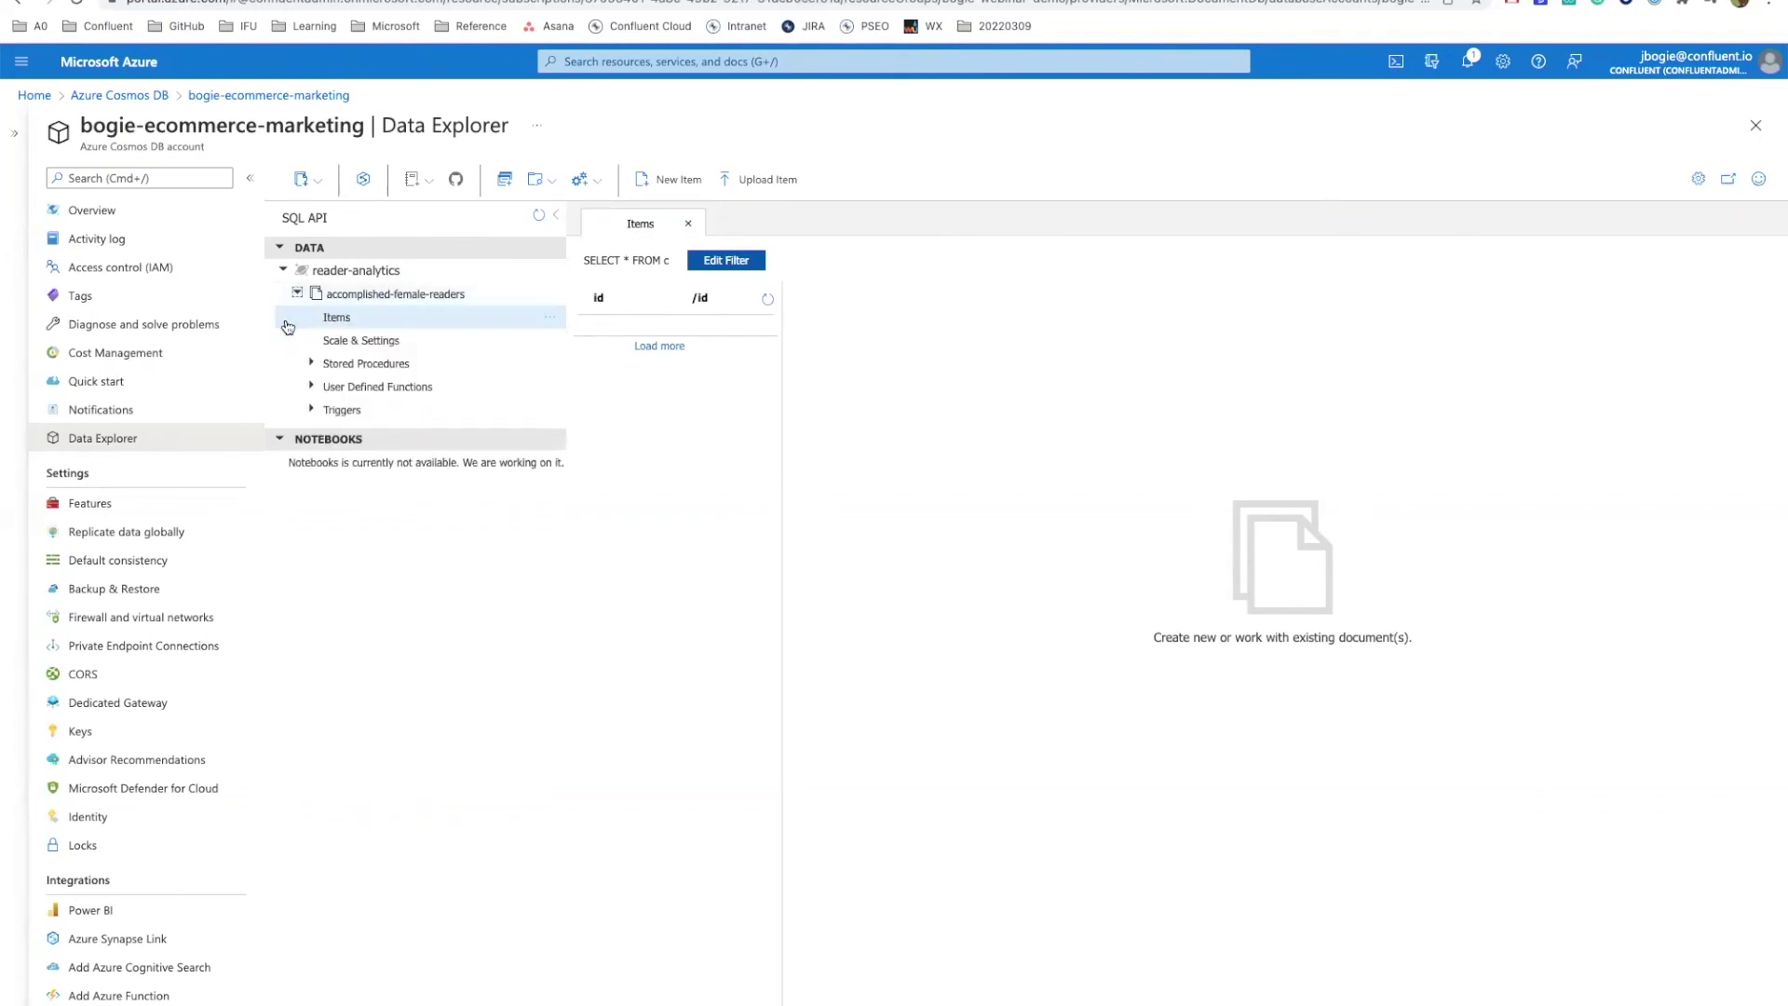
pyautogui.click(340, 317)
pyautogui.click(768, 300)
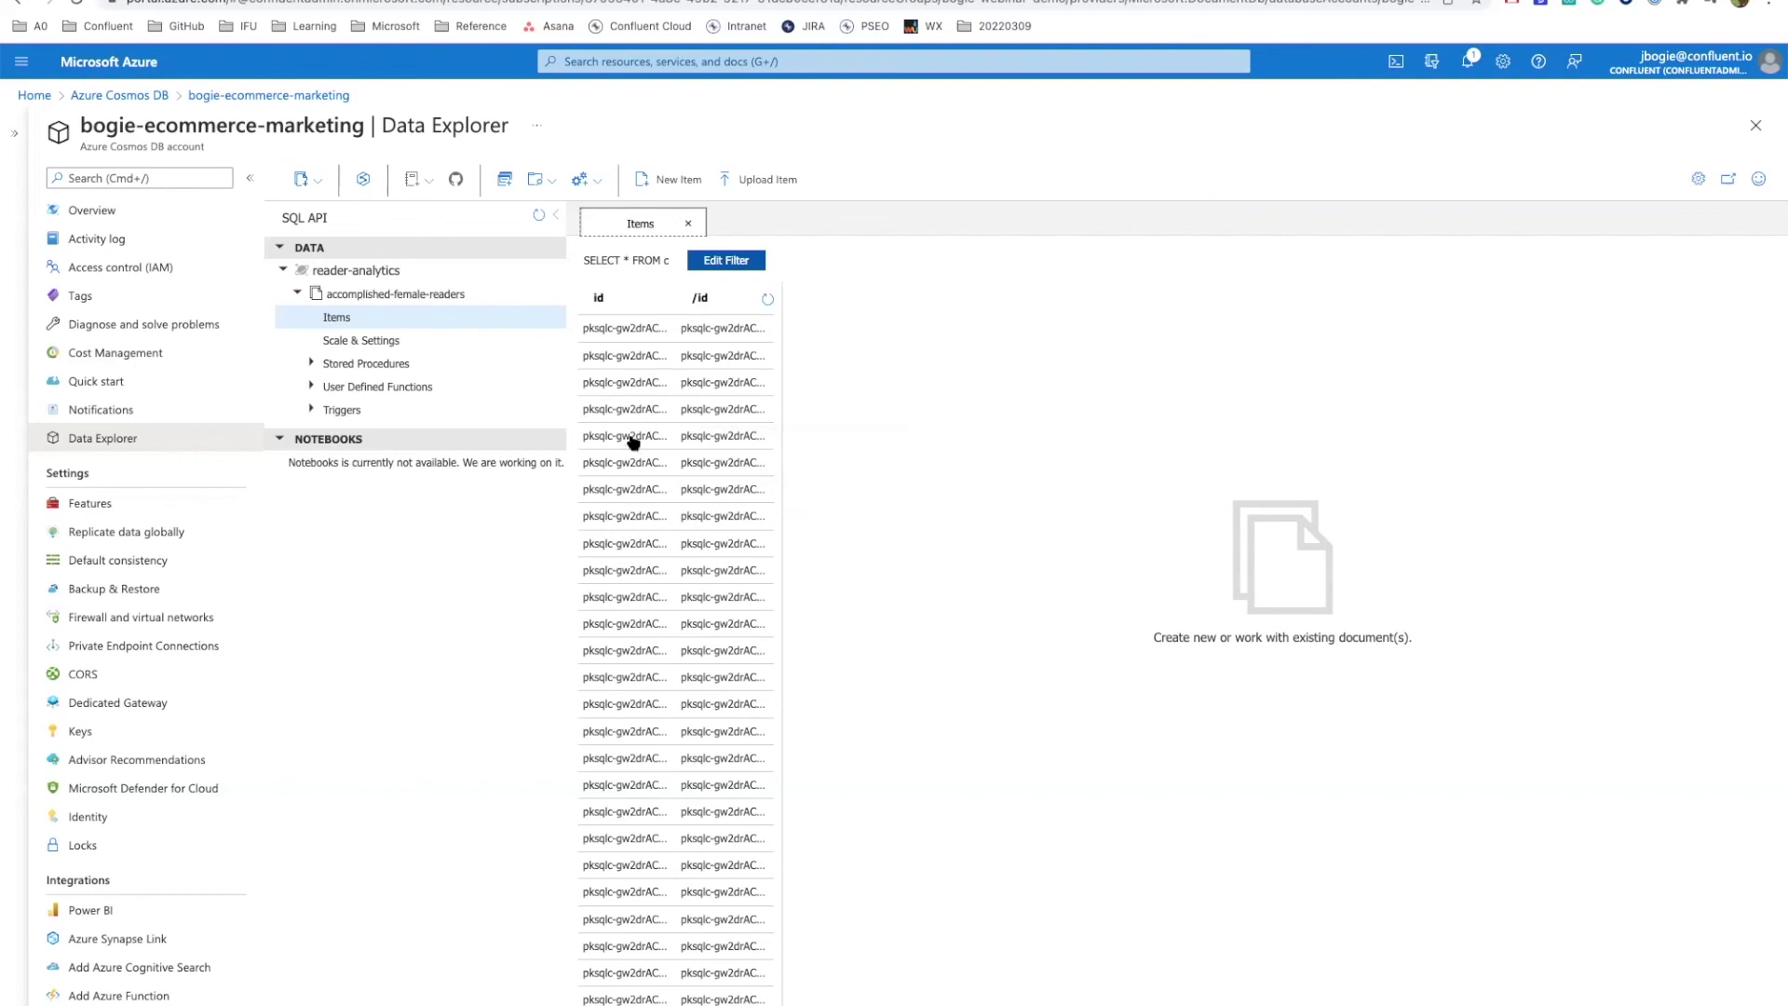
# - Open one of the container's items and examine its gender, page ID and region ID fields
pyautogui.click(729, 438)
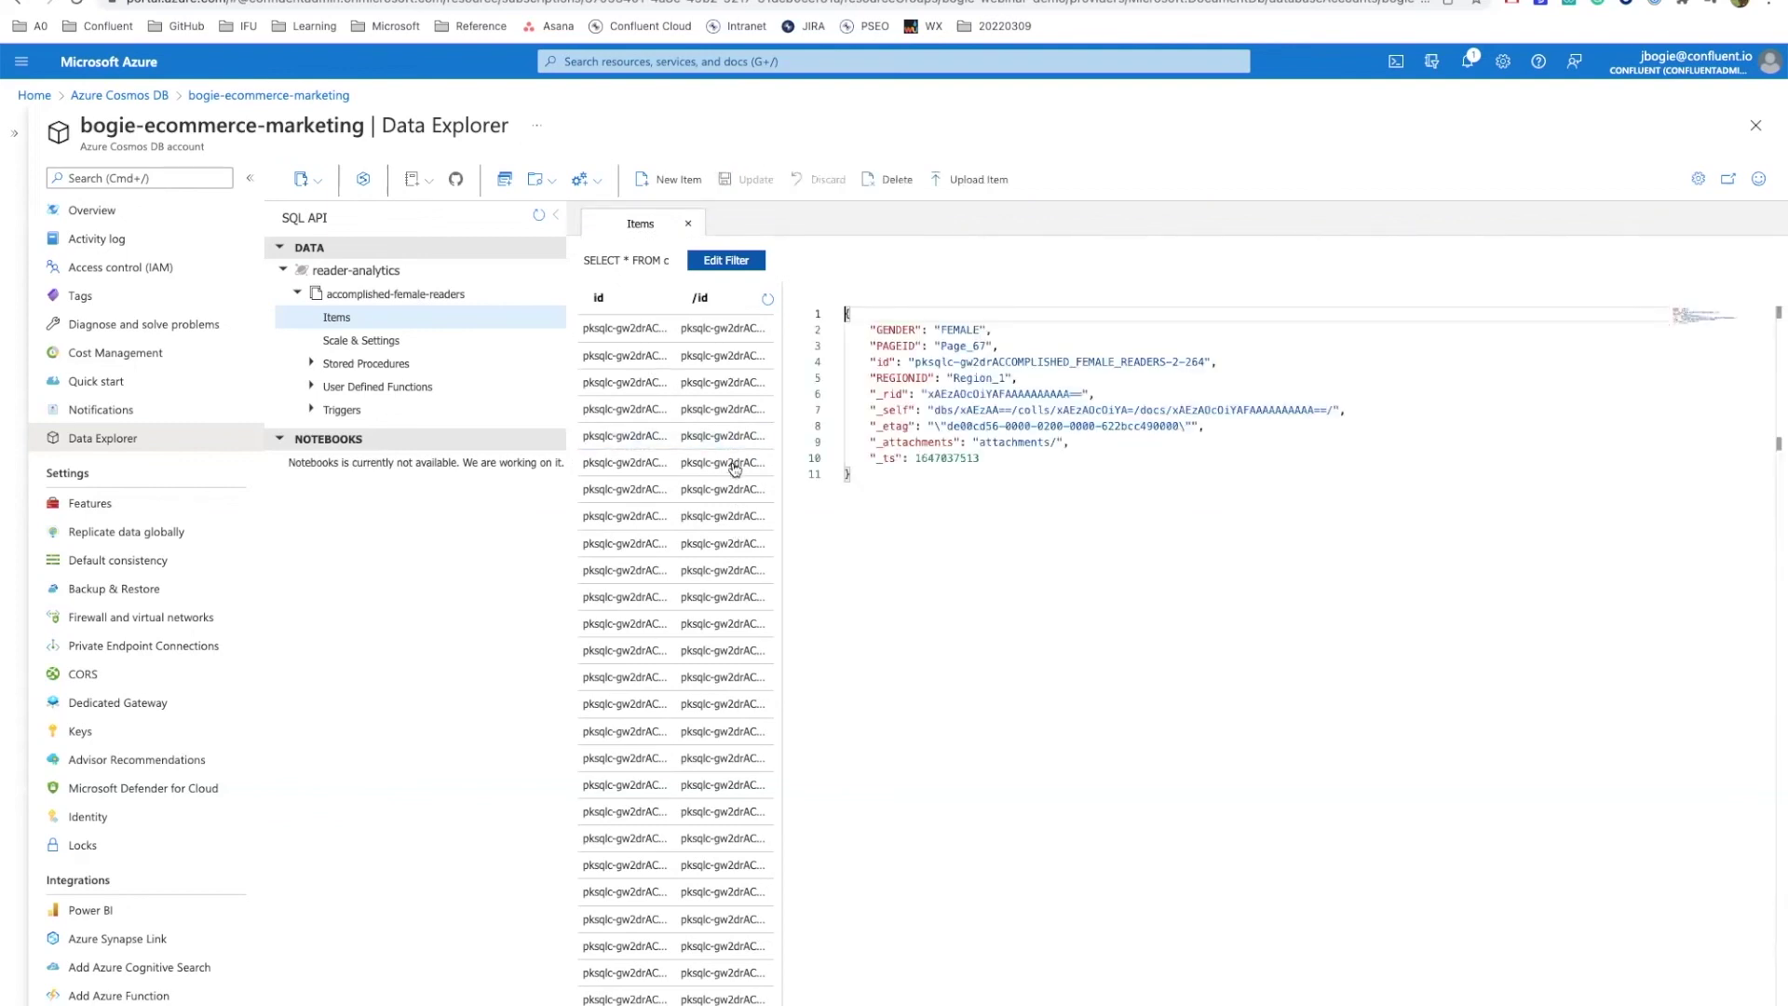
pyautogui.scroll(-1, 871, 328)
pyautogui.moveTo(871, 328); pyautogui.dragTo(1134, 477)
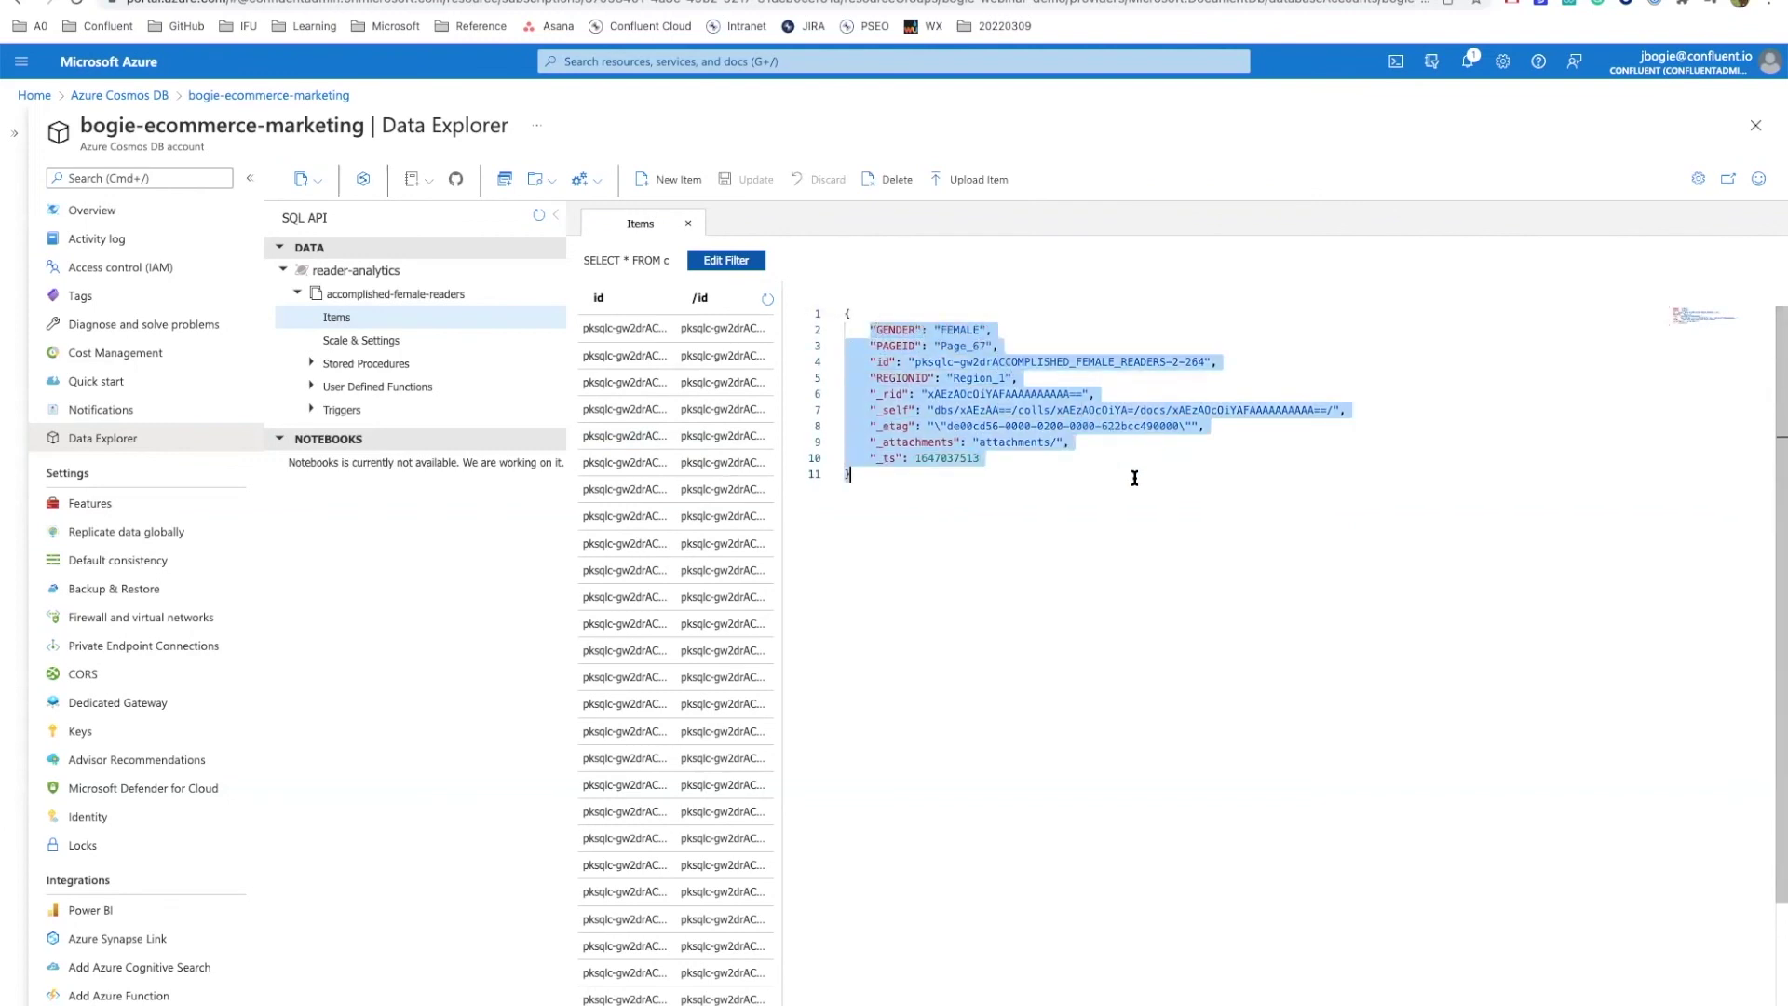
pyautogui.click(1019, 335)
pyautogui.moveTo(939, 343); pyautogui.dragTo(1017, 376)
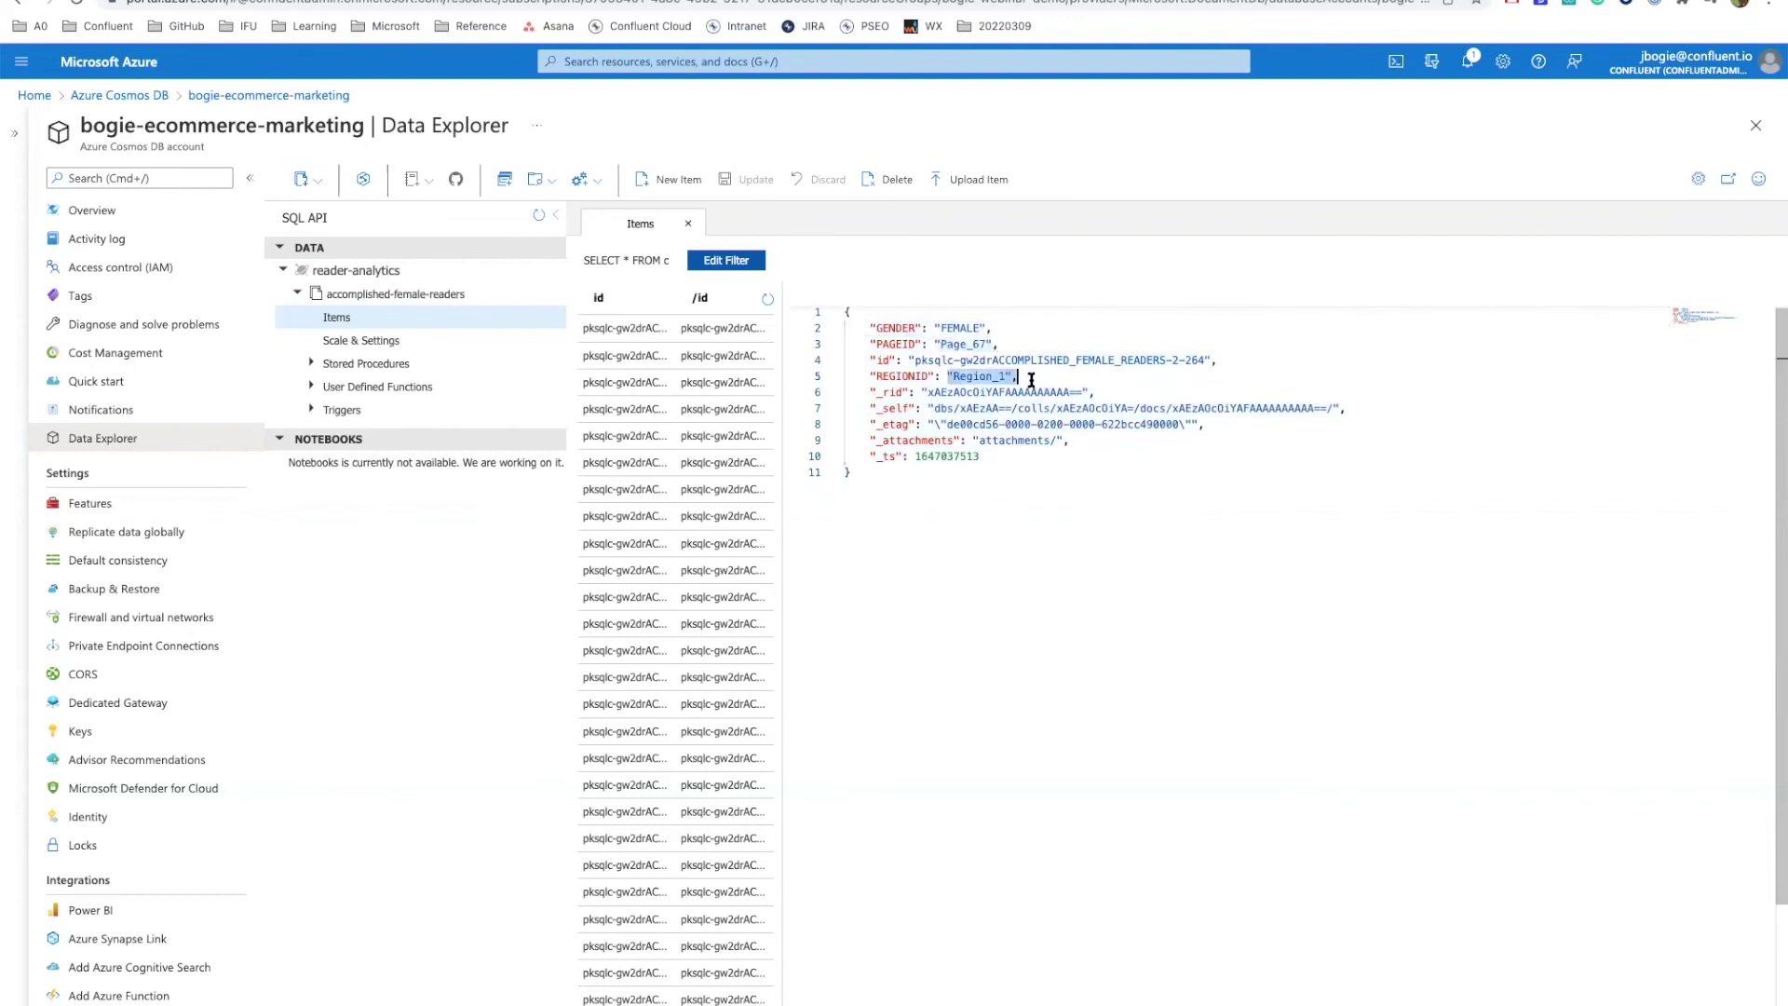
# - Examine several further items of the accomplished-female-readers container and switch to the architecture diagram
pyautogui.click(721, 470)
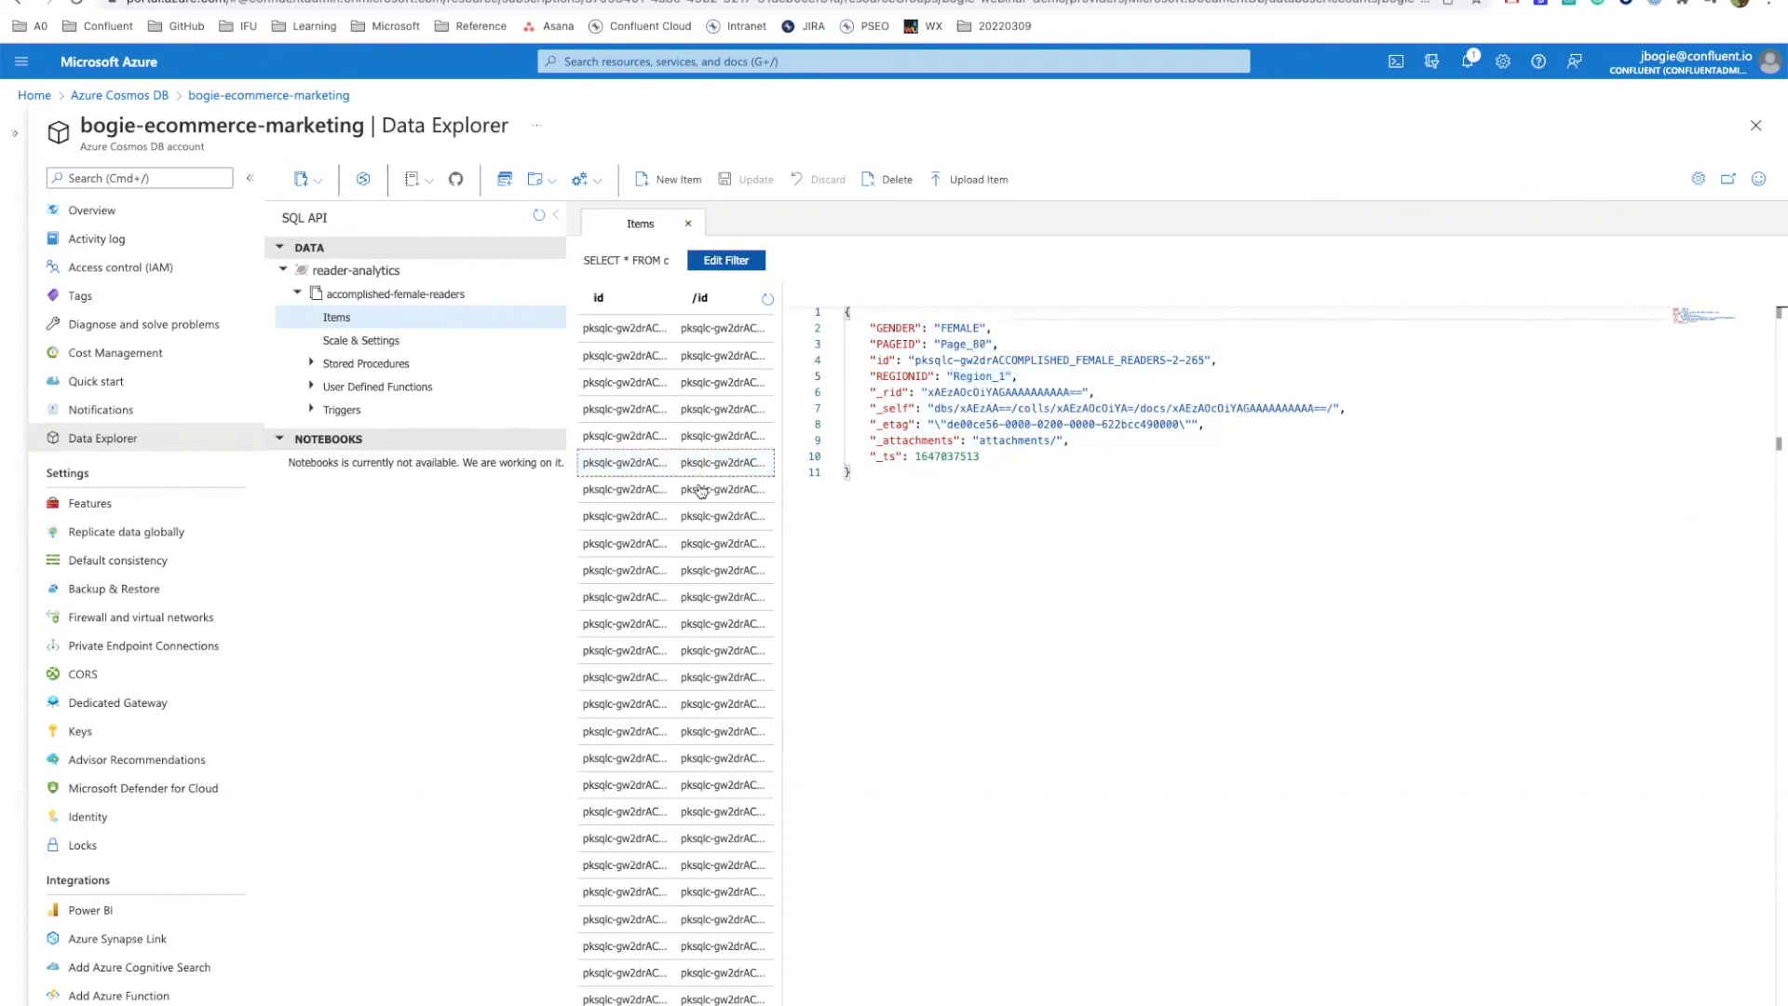
pyautogui.click(723, 494)
pyautogui.click(720, 597)
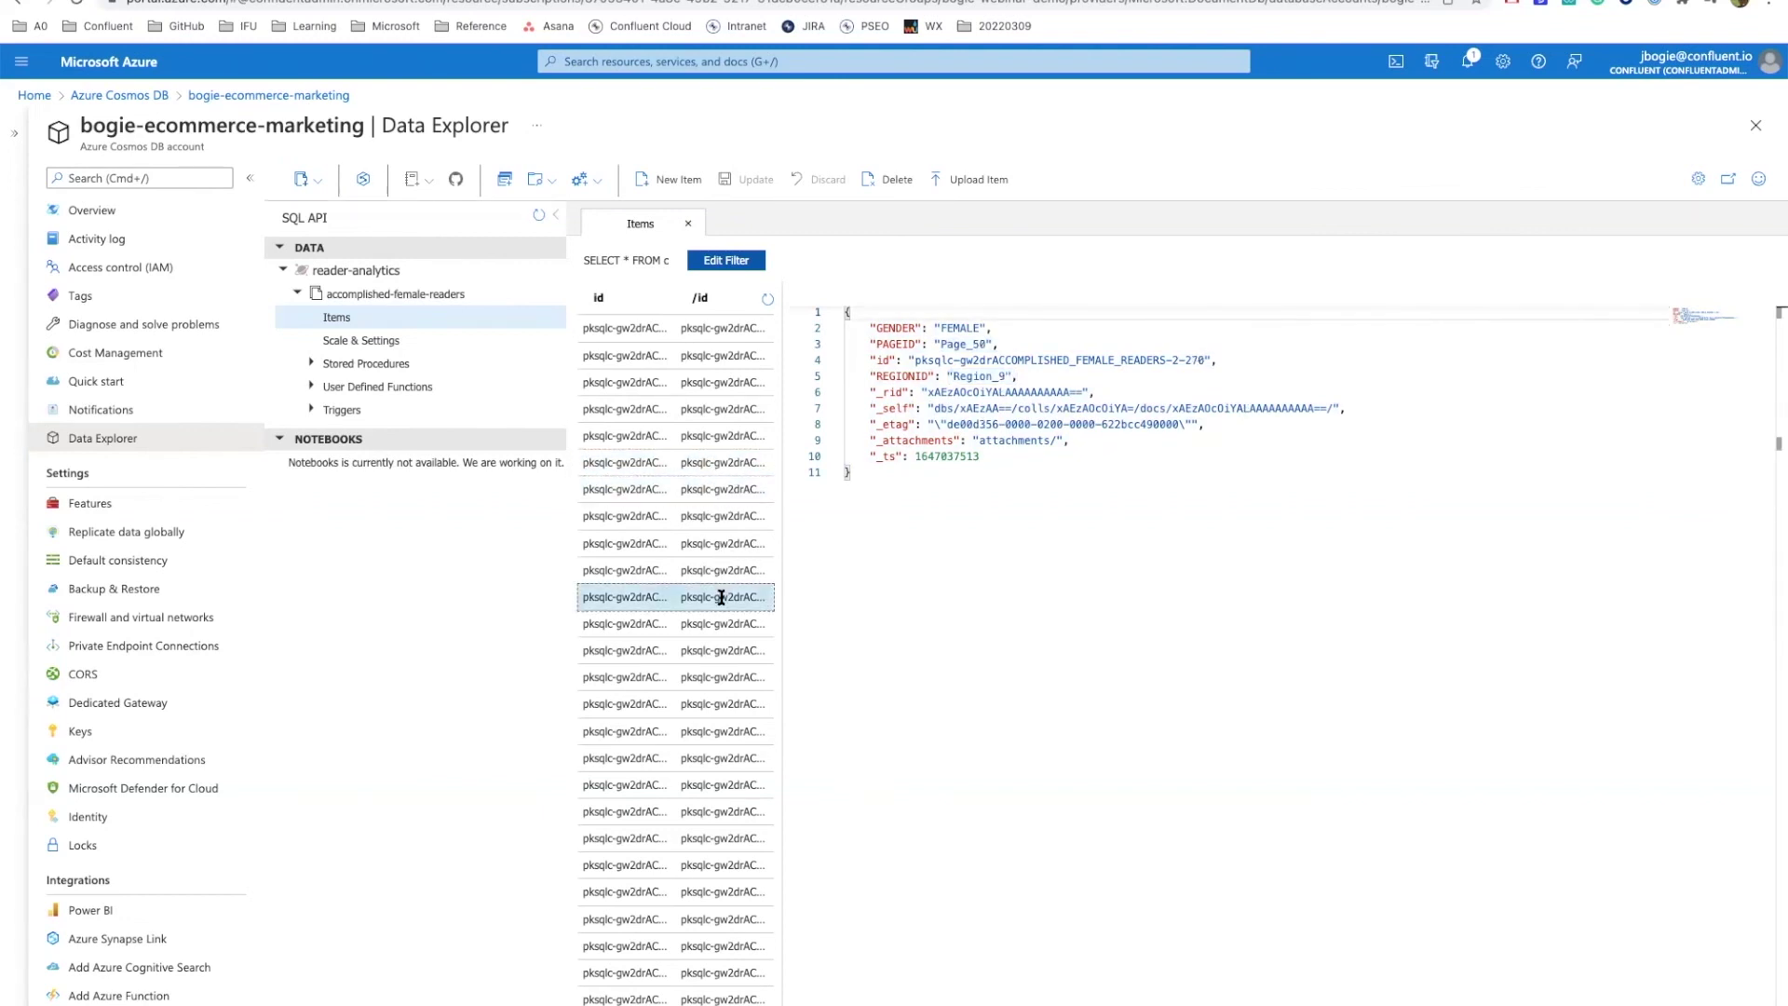
pyautogui.click(706, 704)
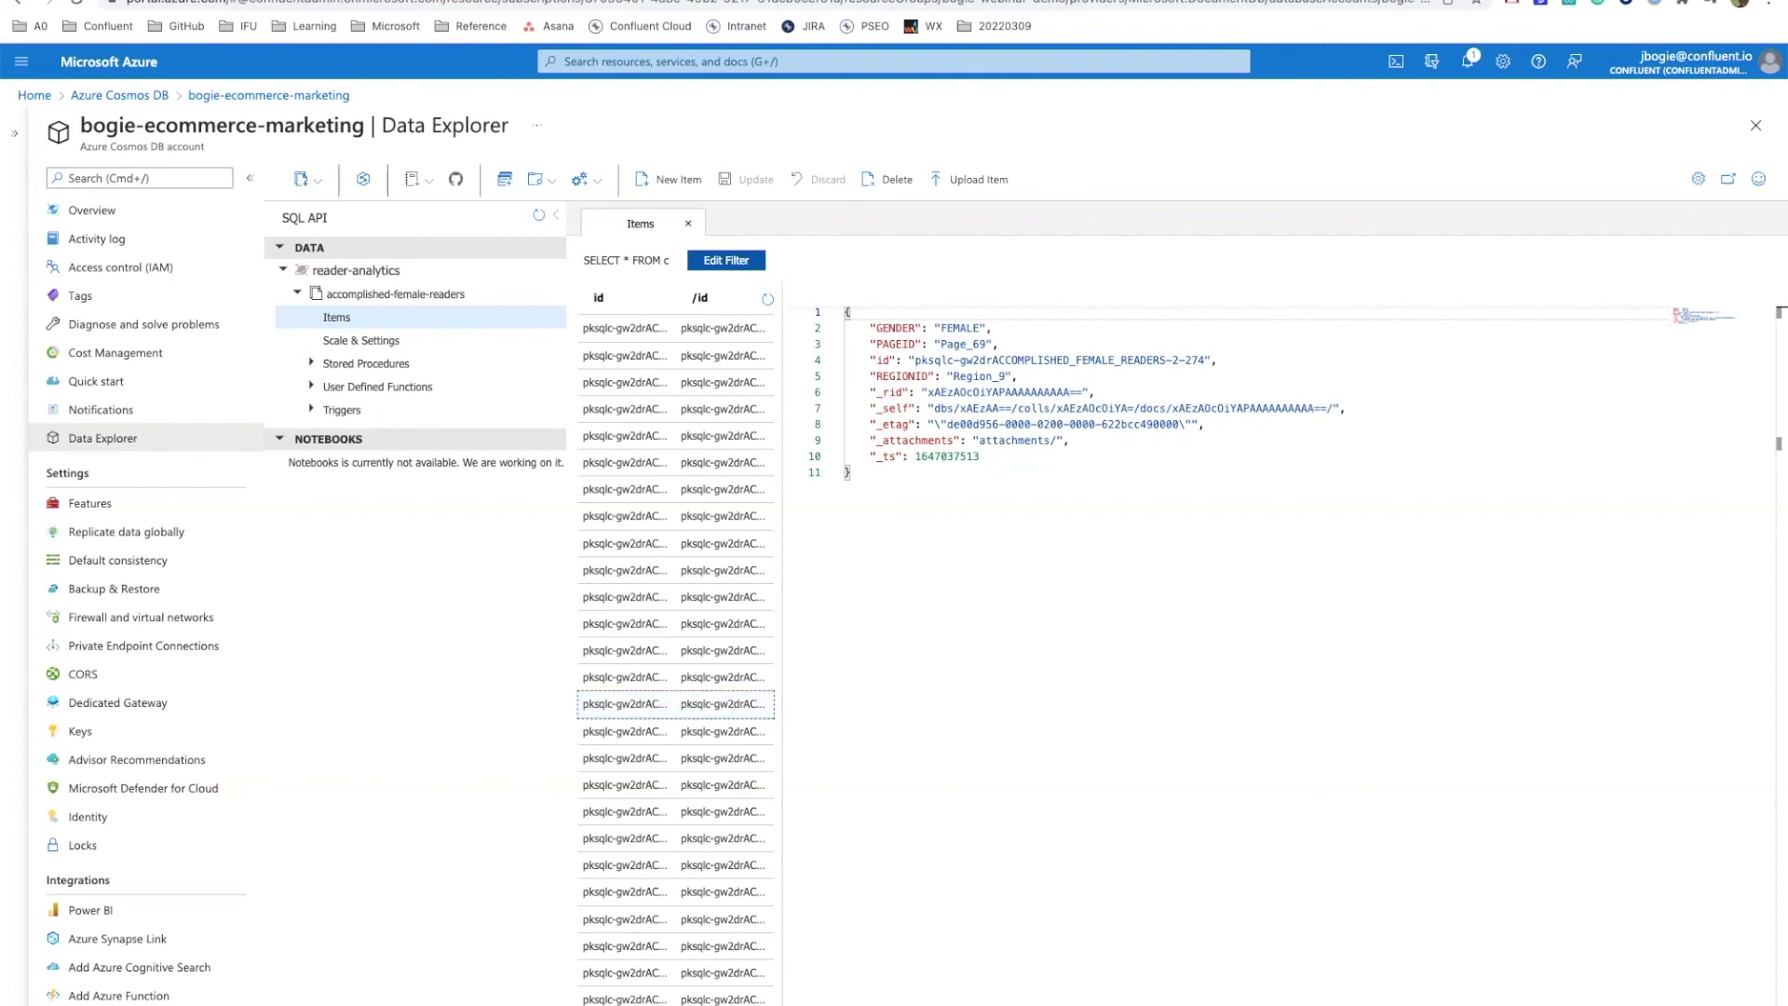
pyautogui.hotkey('ctrl', 'Tab')
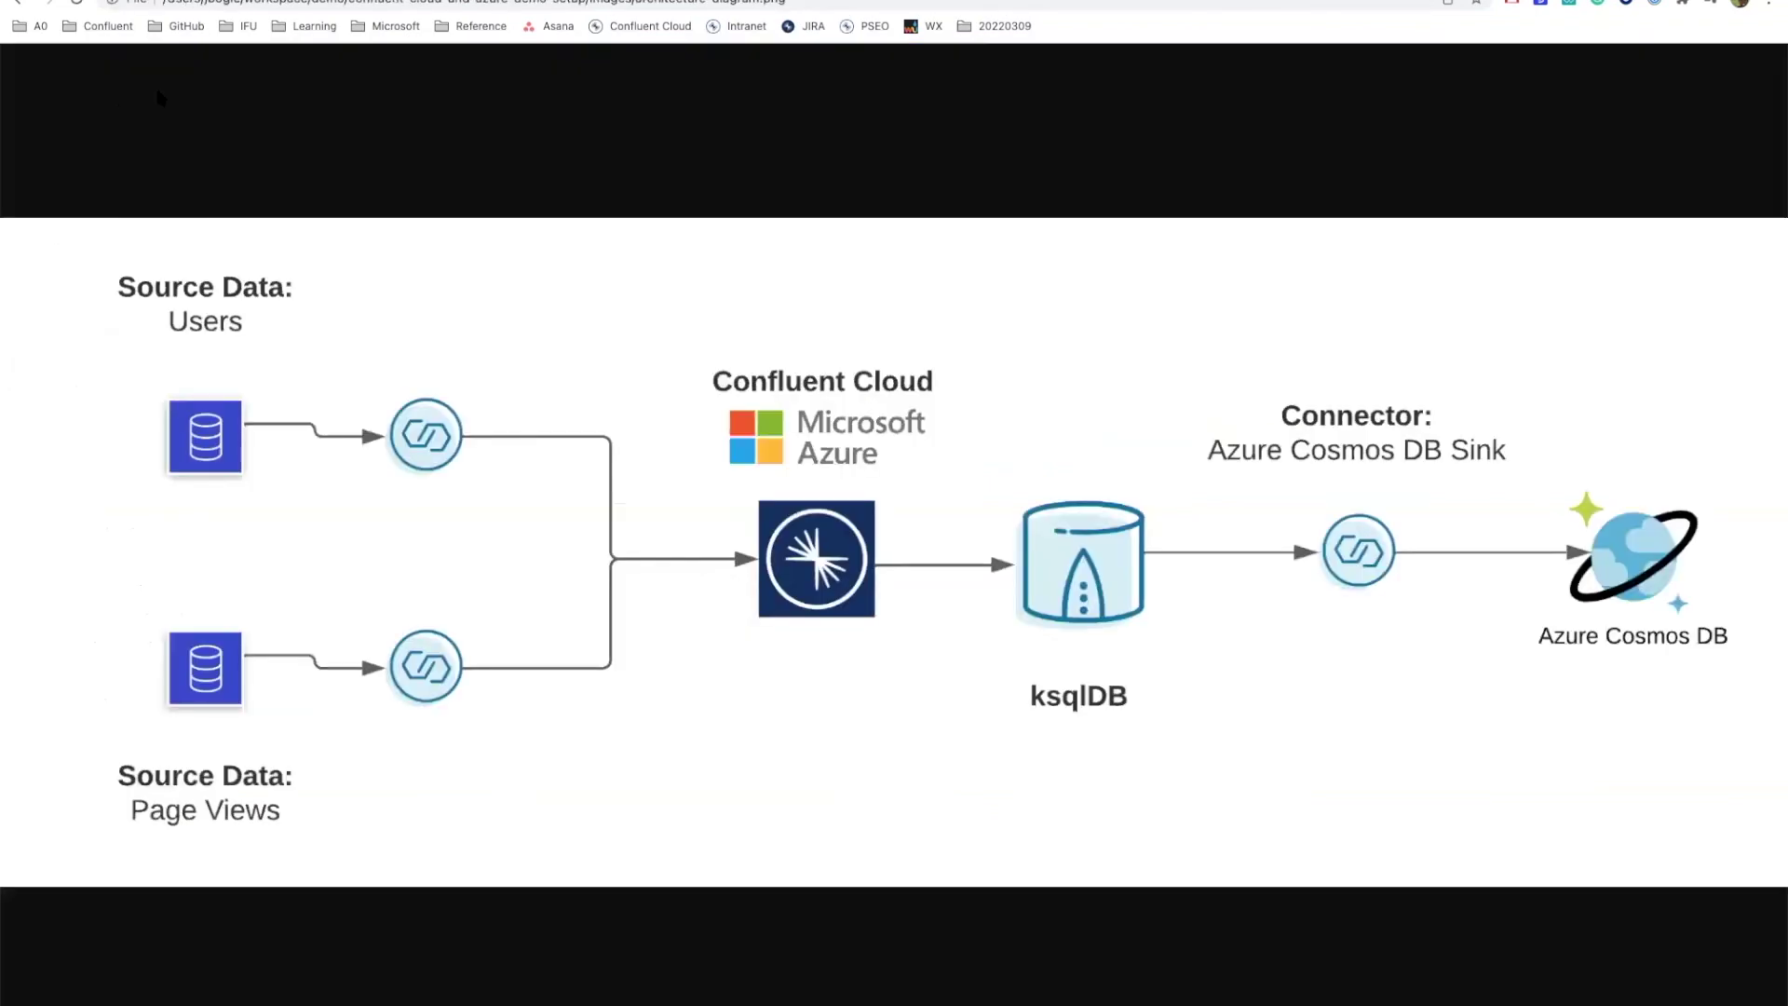